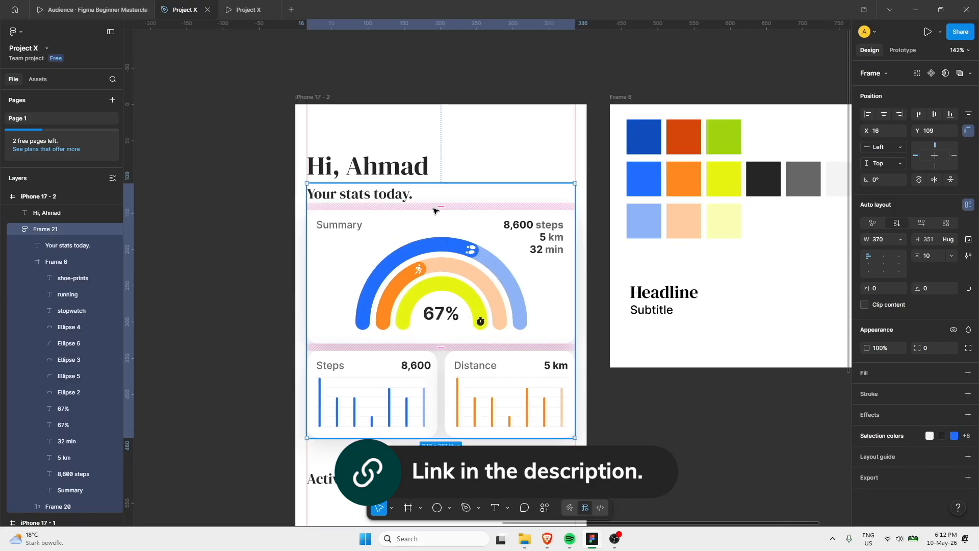
mouse_move(484, 219)
left_mouse_down()
mouse_move(482, 229)
mouse_move(483, 209)
left_mouse_up()
key("Escape")
left_click(619, 192)
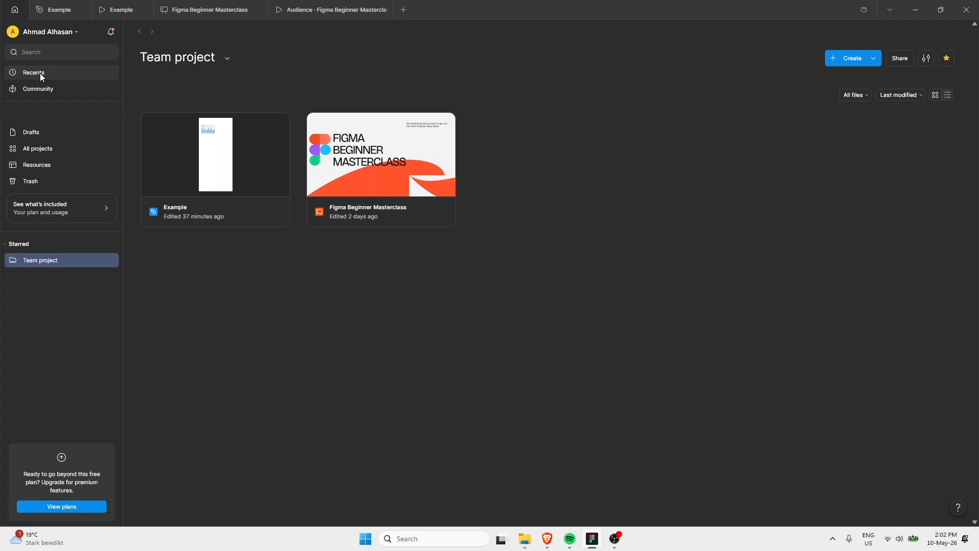
Create a new blank design file from the recent files overview
left_click(875, 60)
left_click(873, 59)
left_click(873, 59)
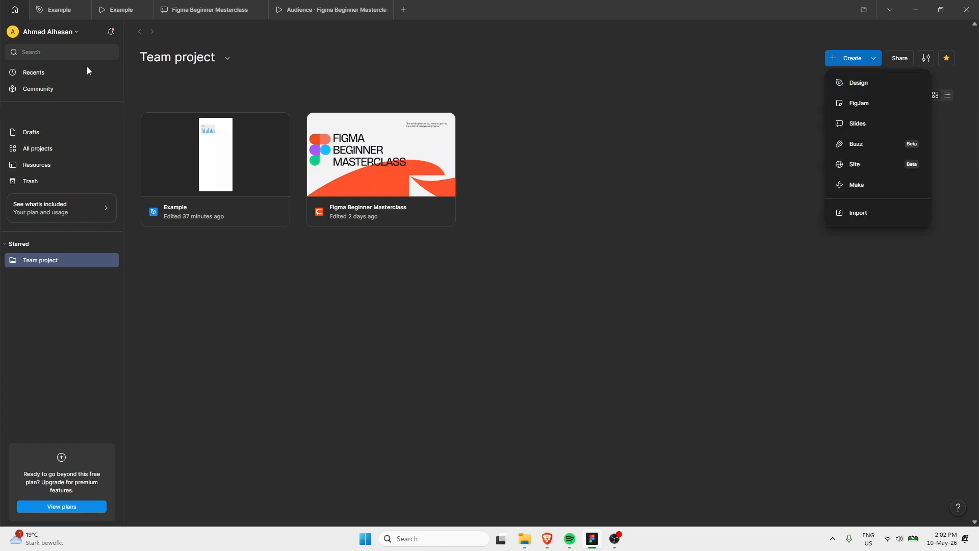
left_click(57, 73)
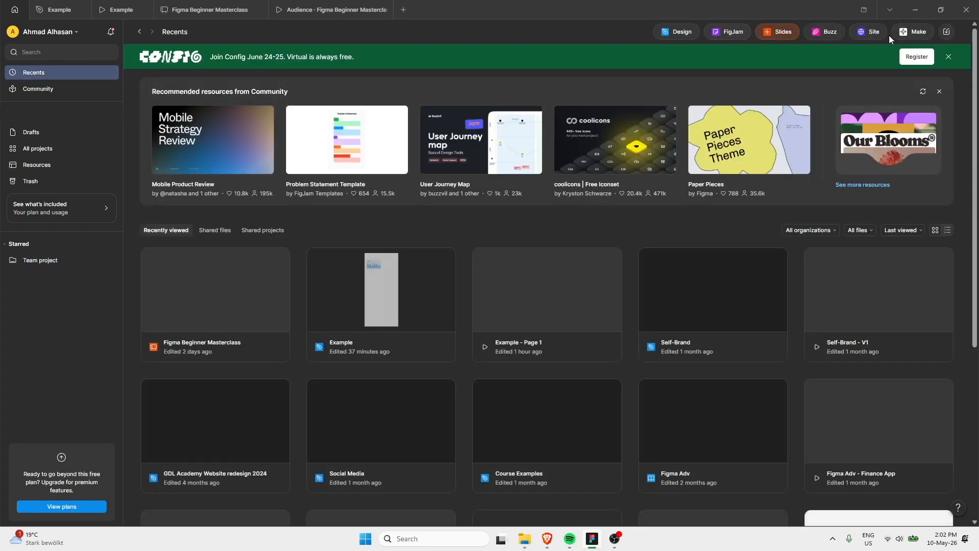
left_click(670, 33)
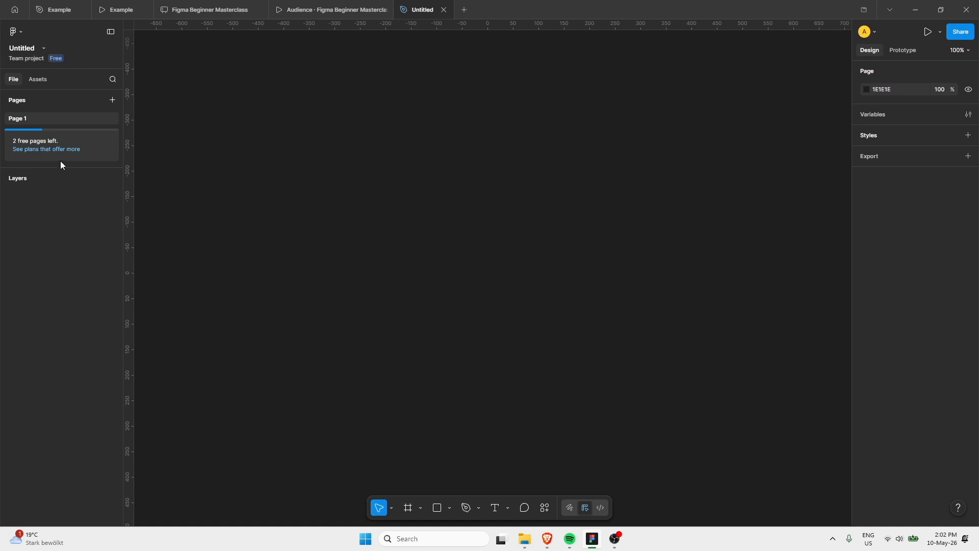
left_click(15, 32)
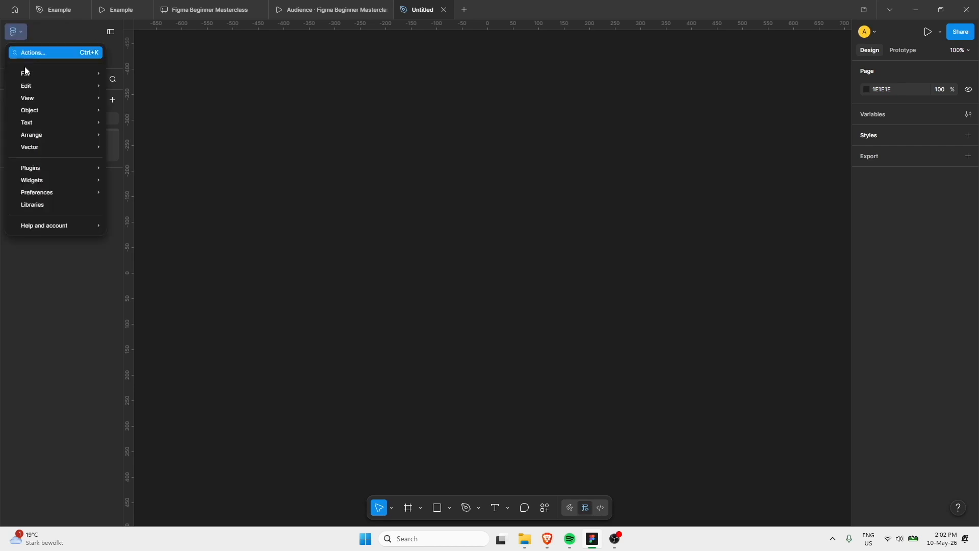
mouse_move(25, 74)
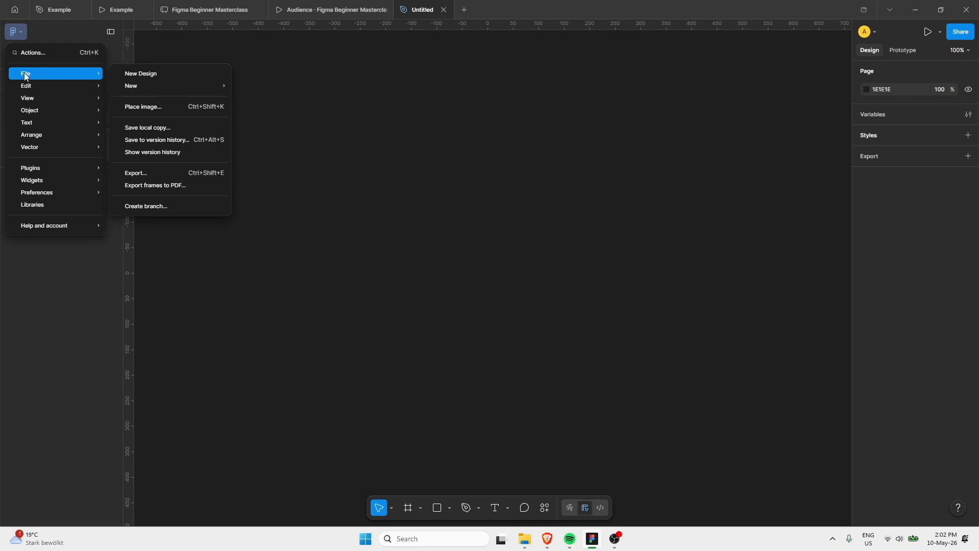
mouse_move(32, 148)
mouse_move(41, 184)
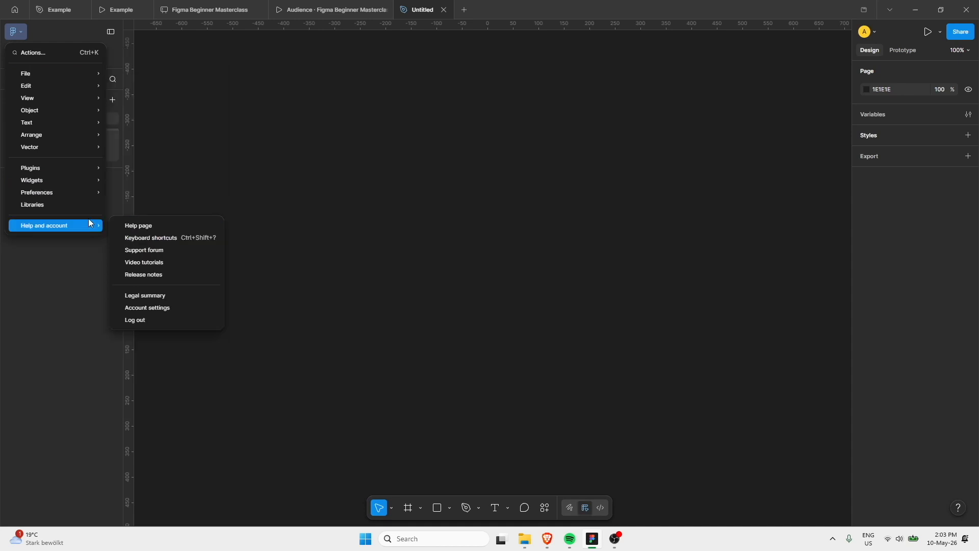
mouse_move(86, 148)
left_click(23, 35)
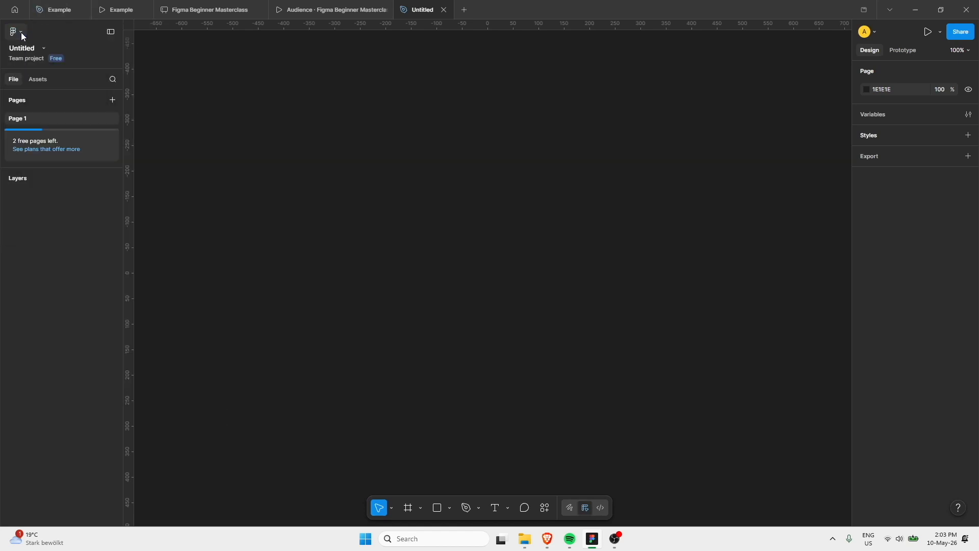
Rename the untitled design file to "Project X"
left_click(24, 48)
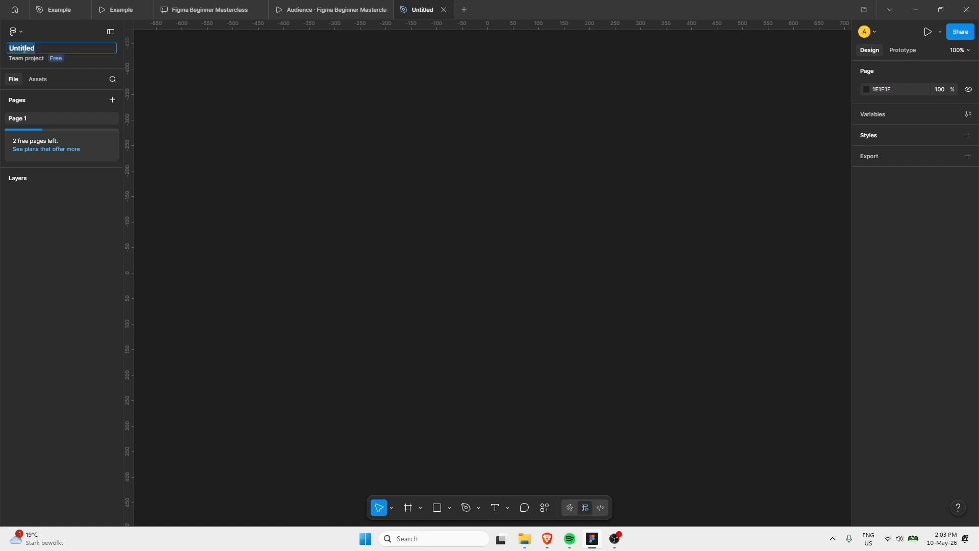
type("Project X")
key("Return")
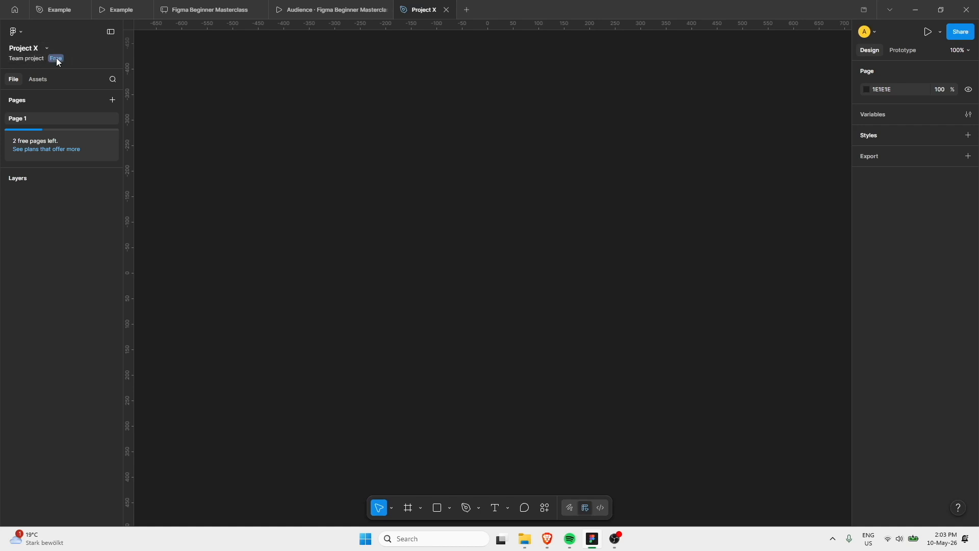
Look at the UI kit libraries among the file's assets and return to the pages and layers view
left_click(32, 82)
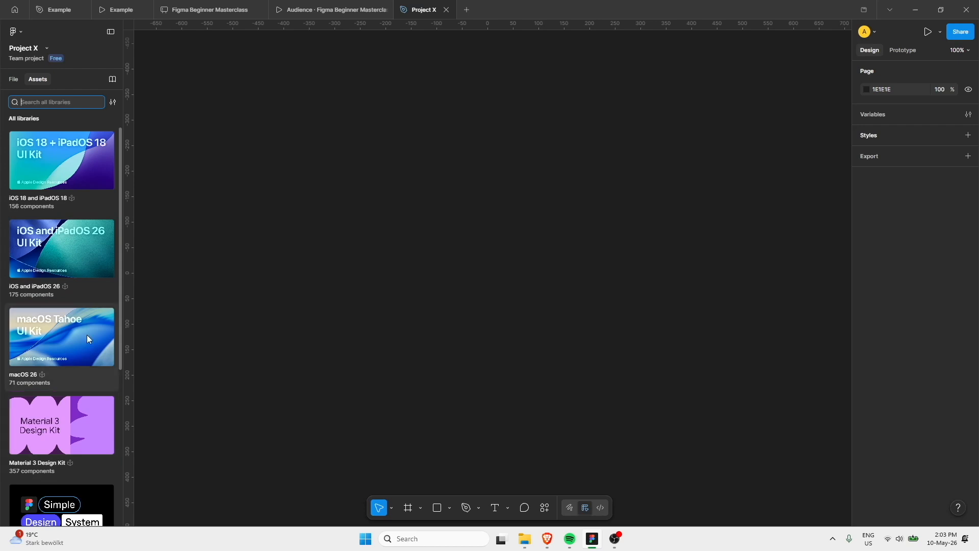
left_click(14, 80)
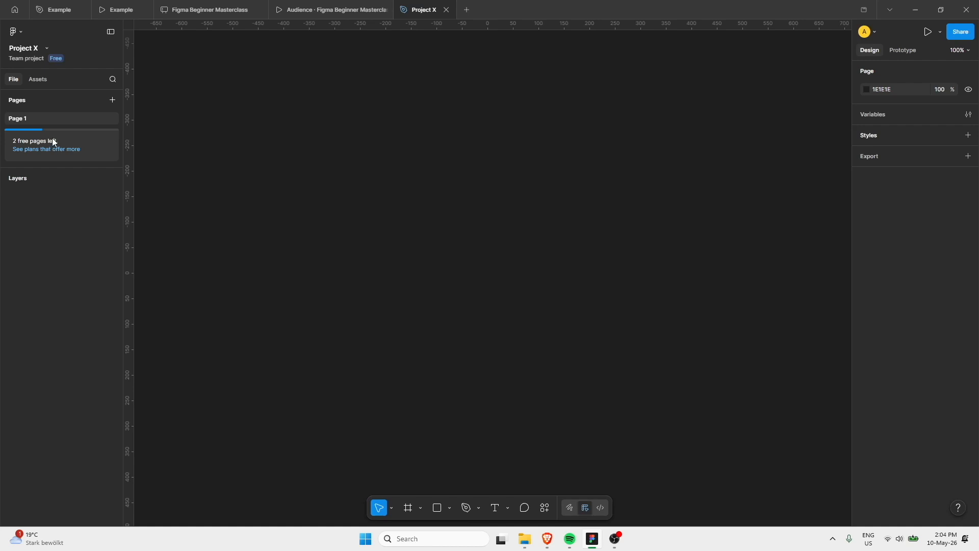
Add a second page to the file and go back to Page 1
left_click(112, 100)
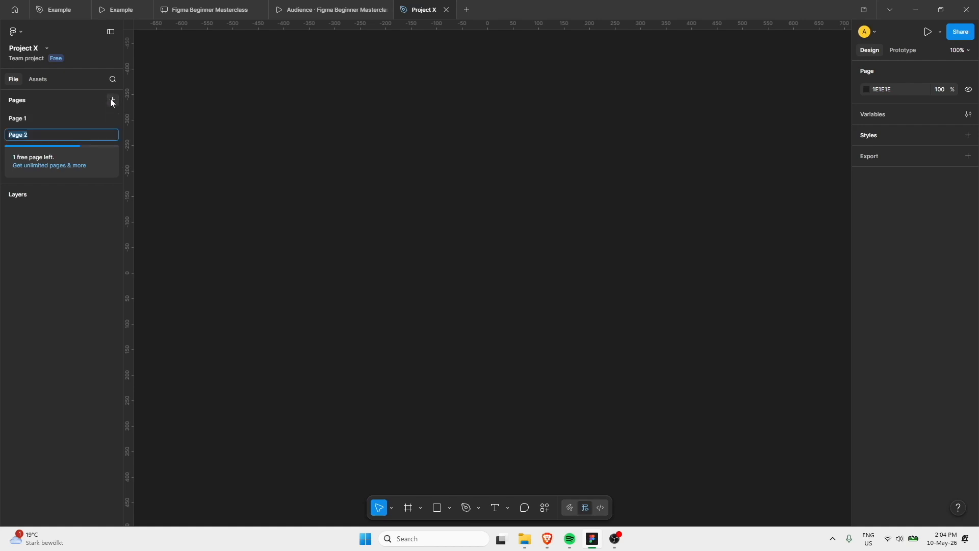
left_click(27, 117)
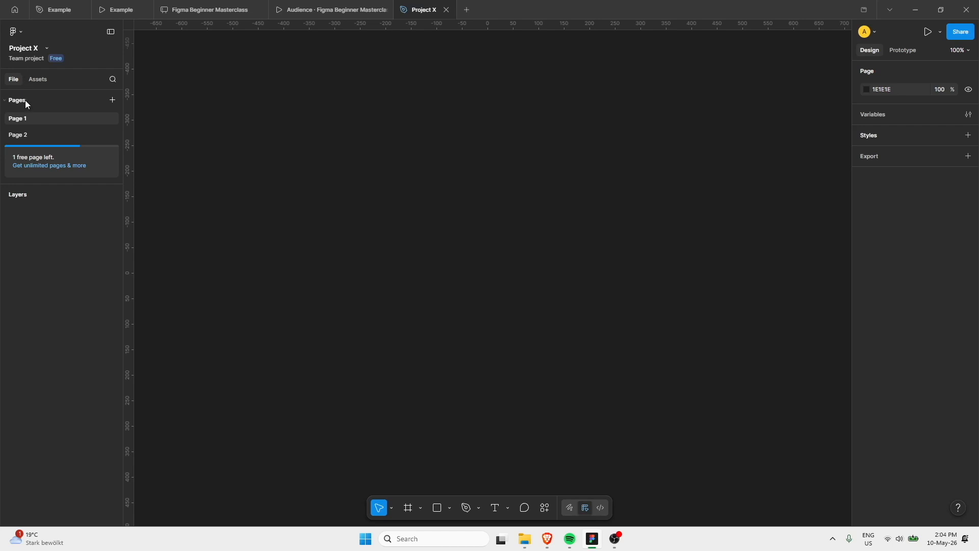
Draw a rectangle about 514 × 258 in the middle of Page 1's canvas and deselect it
left_click(437, 507)
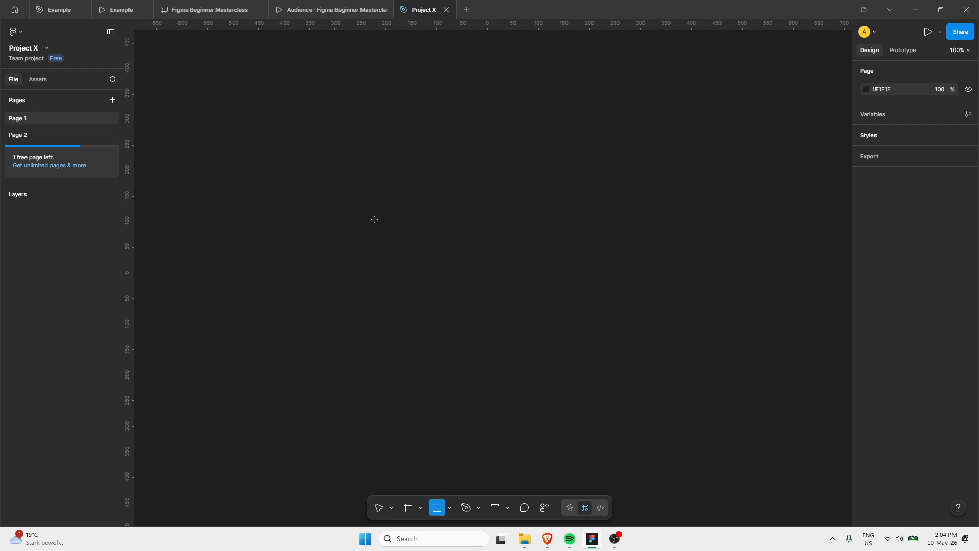
left_click_drag(607, 296, 345, 165)
left_click(282, 148)
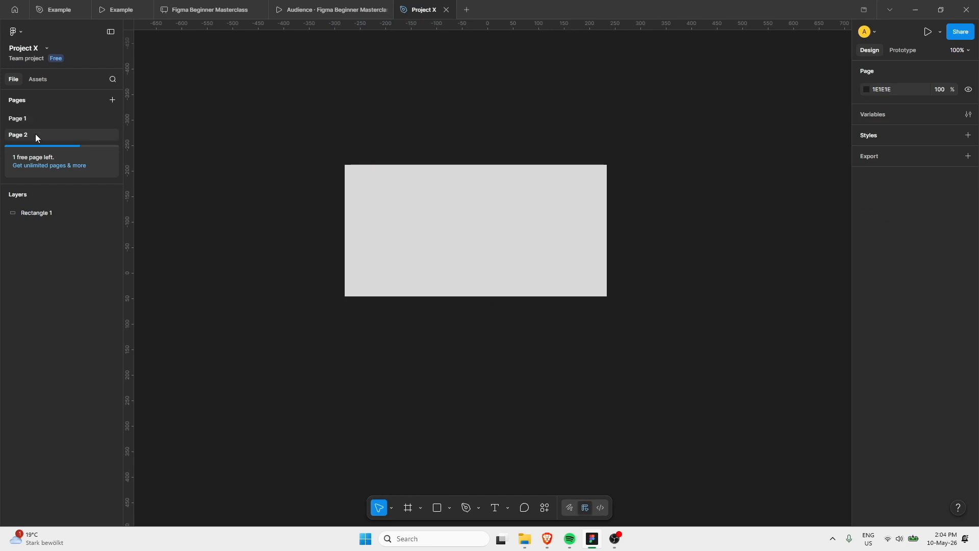
Compare the canvases of Page 2 and Page 1, and view the rectangle on Page 1 up close
left_click(36, 134)
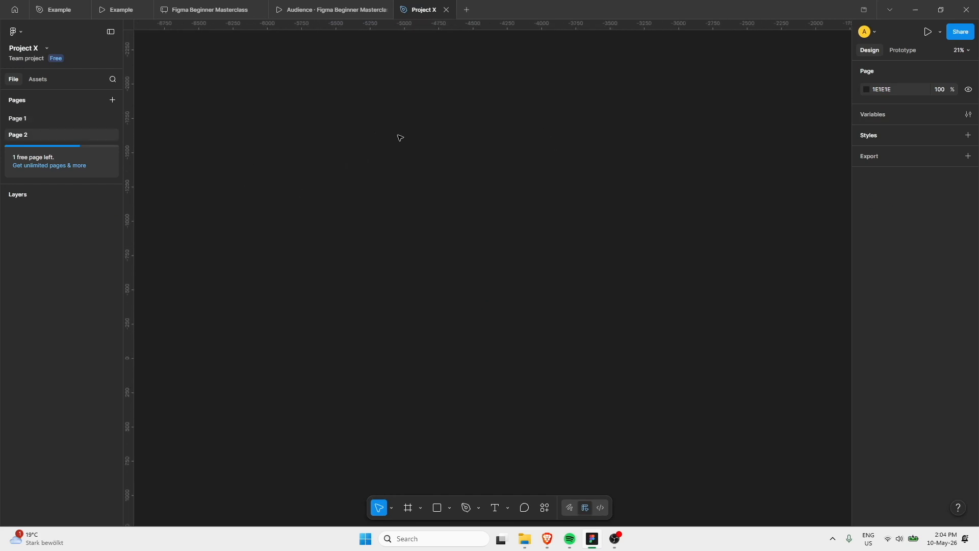
left_click(21, 116)
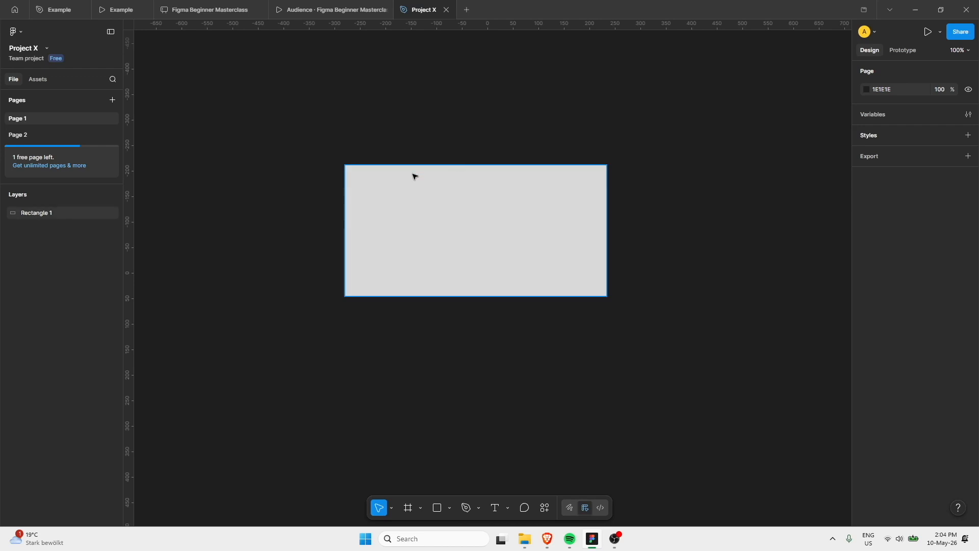
left_click(397, 174)
key("shift+2")
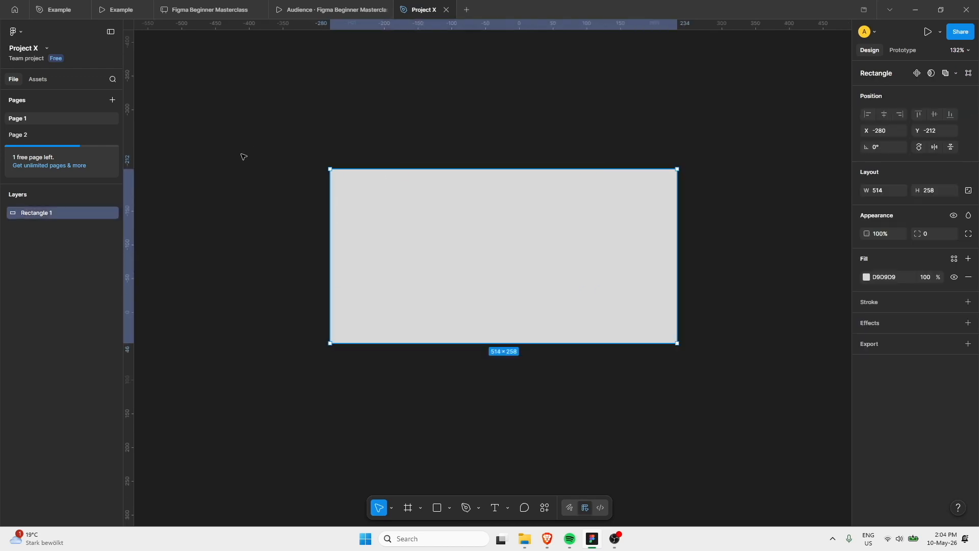
left_click(242, 155)
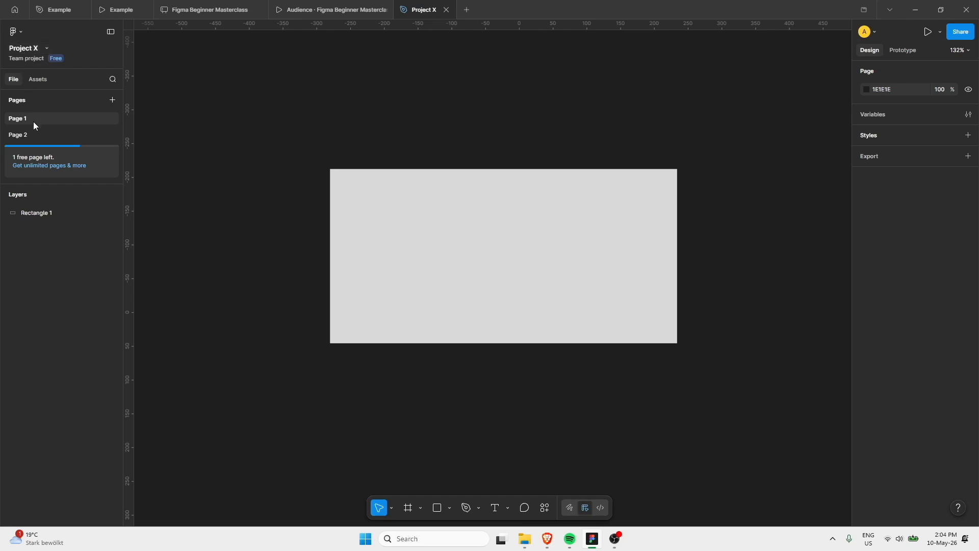
Delete Page 2 from the file
right_click(89, 136)
left_click(115, 197)
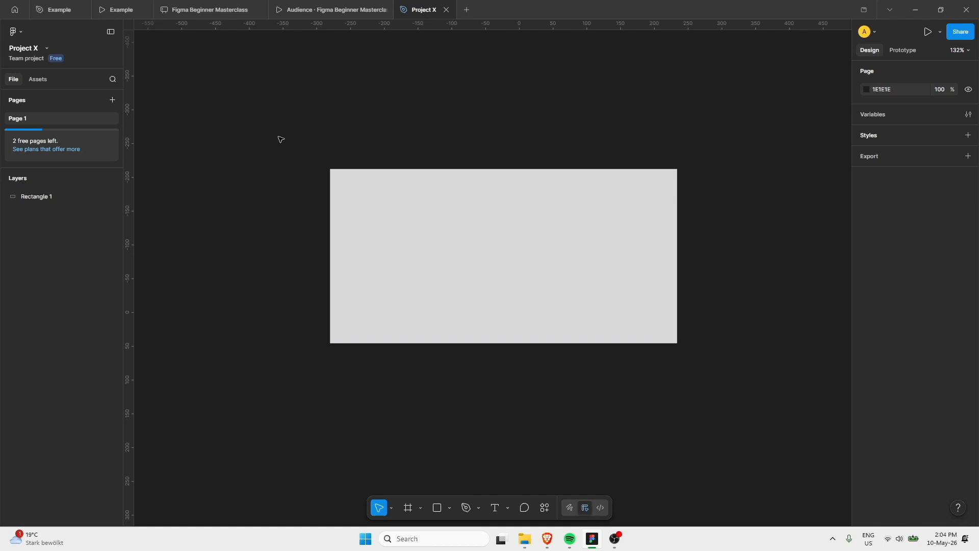
Draw a second rectangle about 283 × 210 overlapping the first one's lower-left corner, and select Rectangle 1 in the layers
left_click(434, 507)
left_click_drag(258, 269, 449, 411)
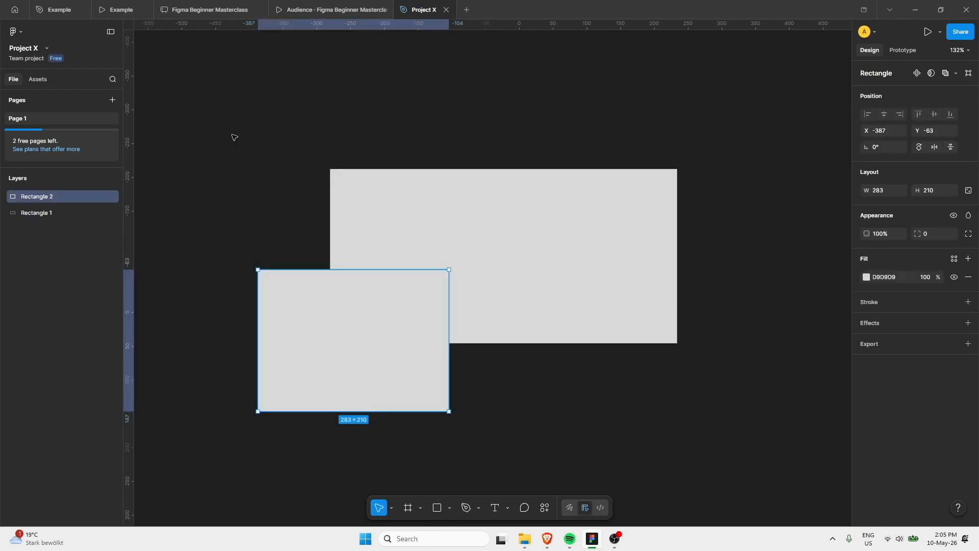
left_click(33, 213)
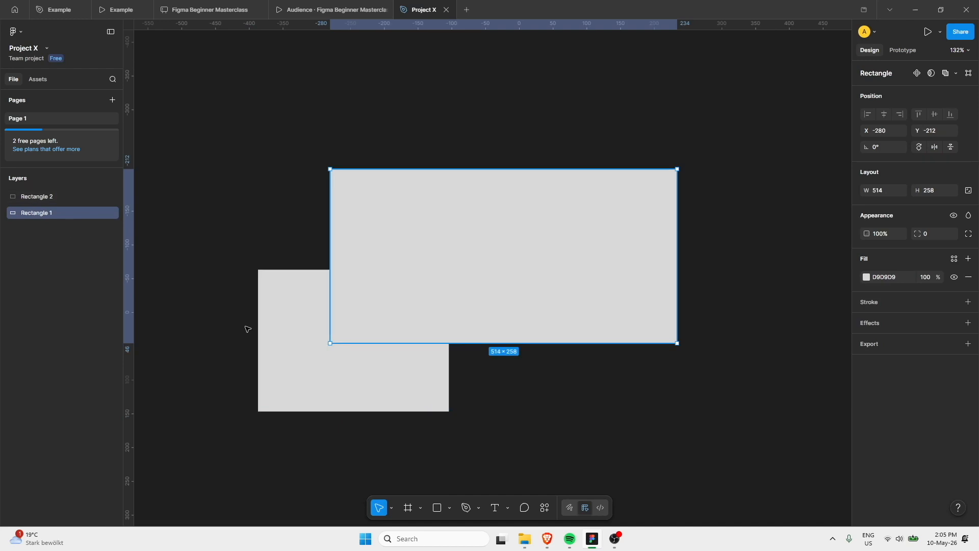
Draw a tall rectangle about 476 high crossing the first rectangle near its right end, widen it to about 113, and deselect it
left_click(437, 507)
mouse_move(641, 117)
left_mouse_down()
mouse_move(618, 411)
mouse_move(598, 439)
left_mouse_up()
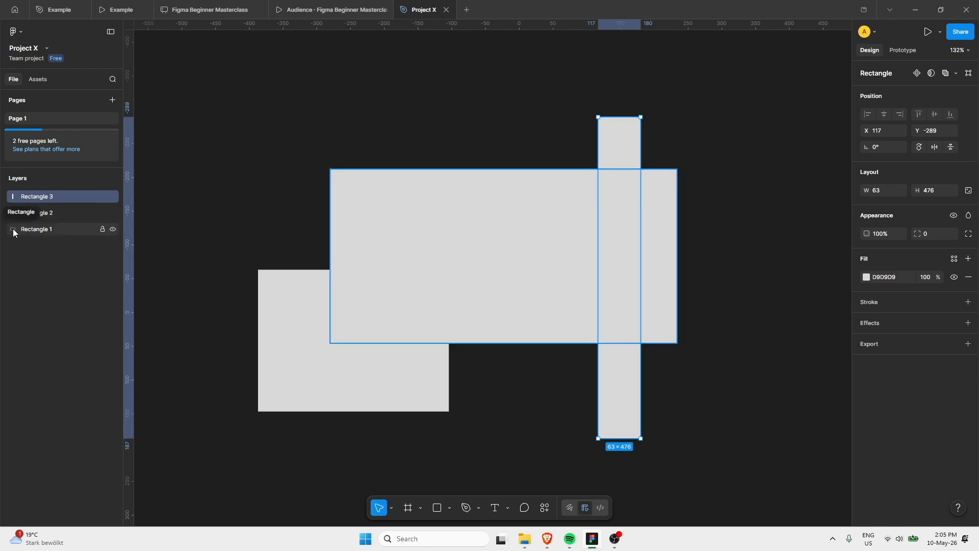
left_click_drag(641, 148, 675, 153)
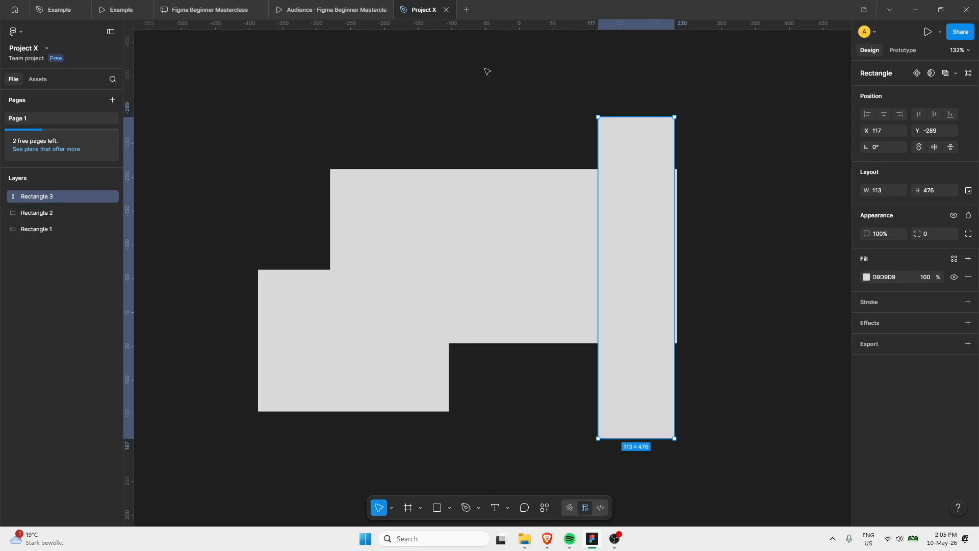
key("Escape")
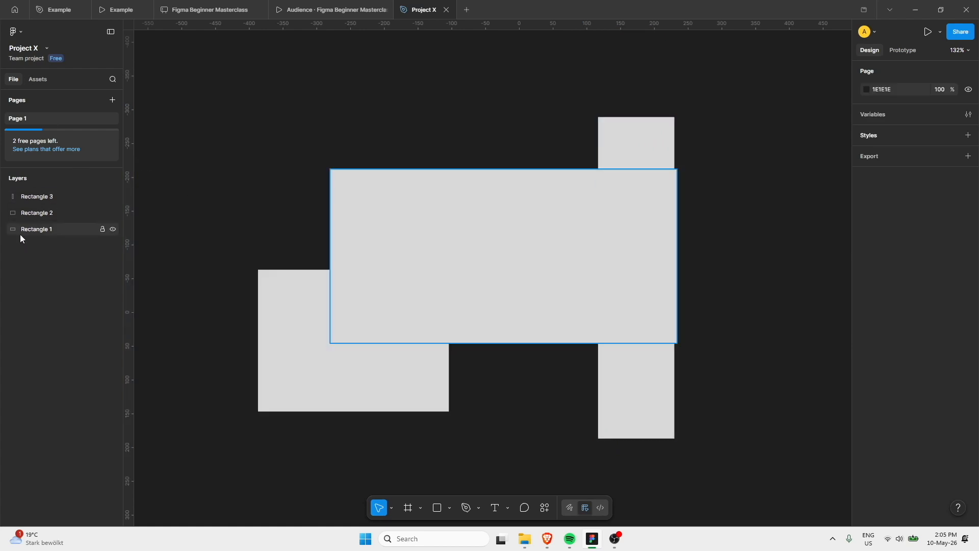
Examine the filter options of the file's layer search and close the search
left_click(113, 80)
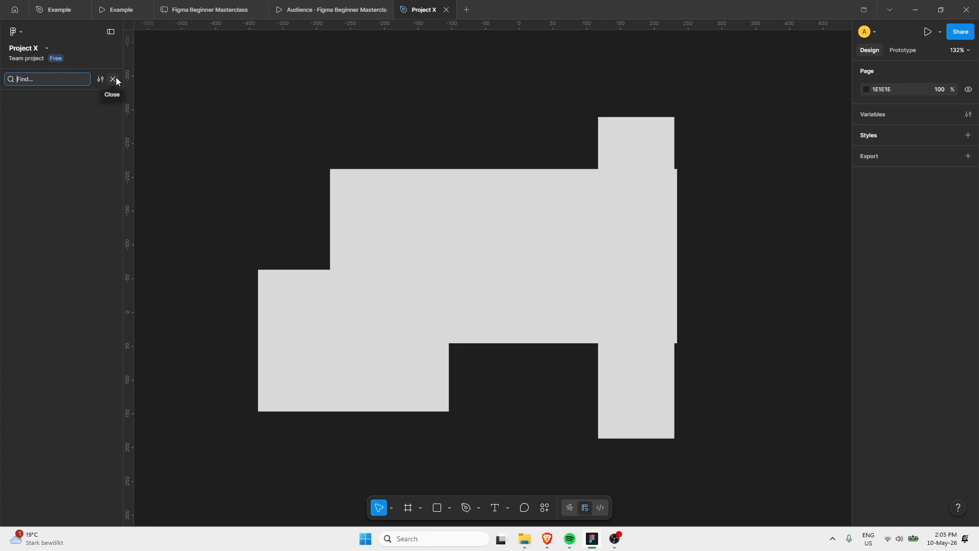
left_click(100, 81)
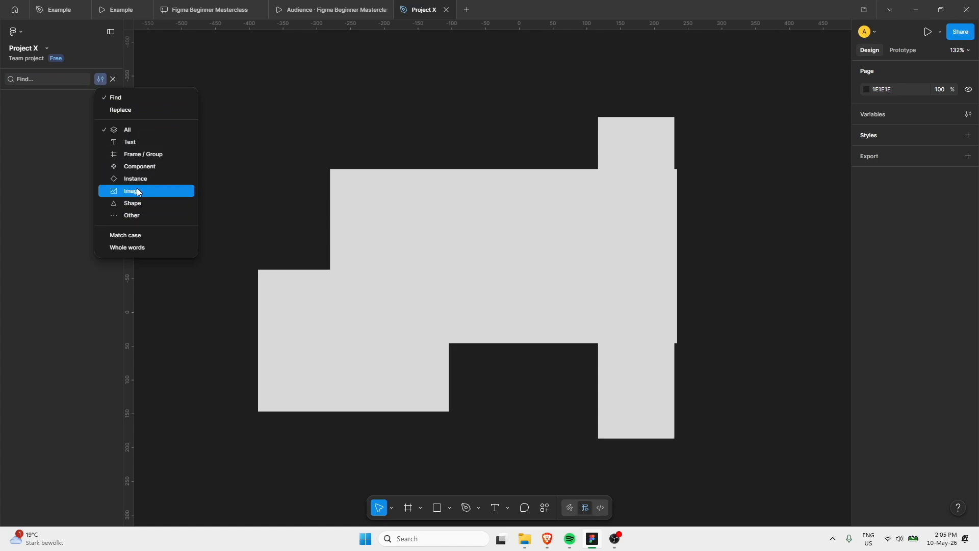
left_click(103, 80)
left_click(110, 80)
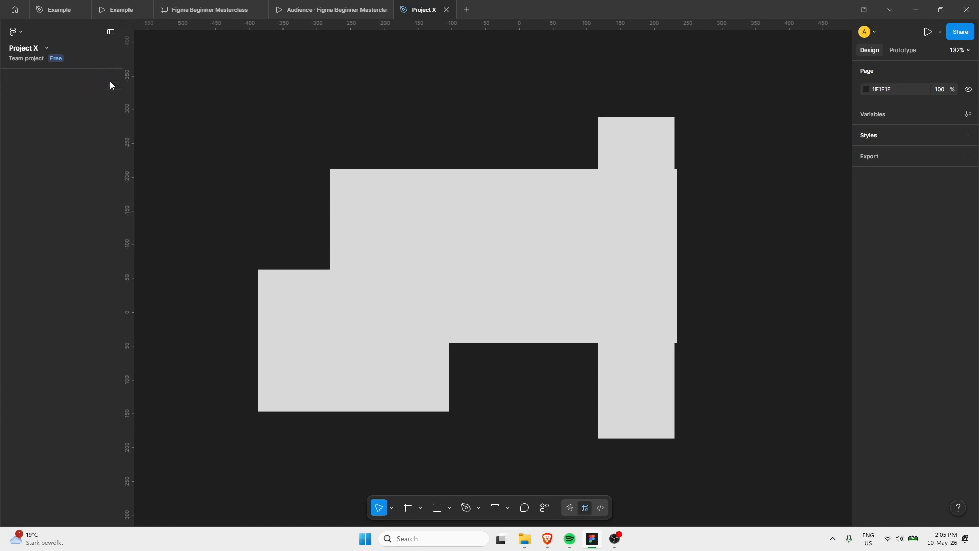
Minimize the interface to enlarge the canvas and restore the full side panels
left_click(109, 31)
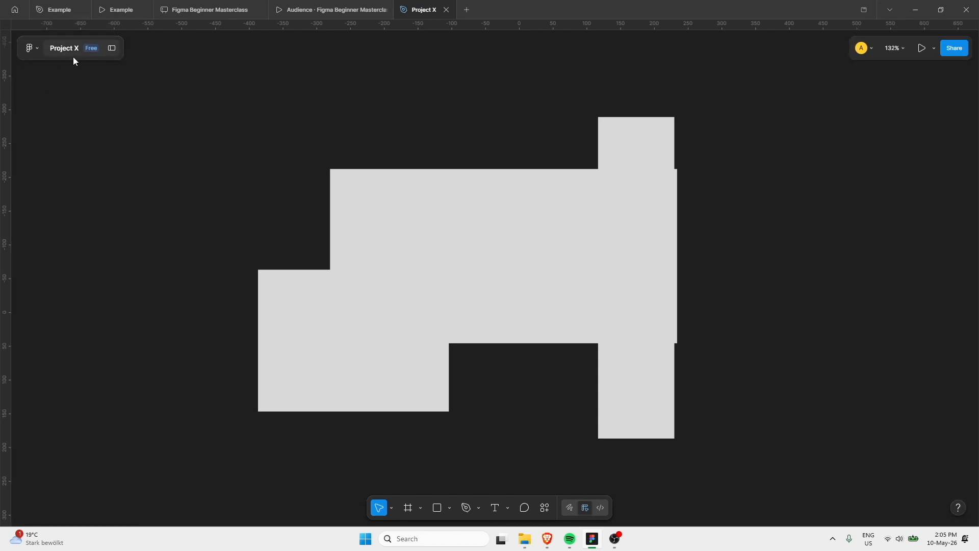
left_click(112, 48)
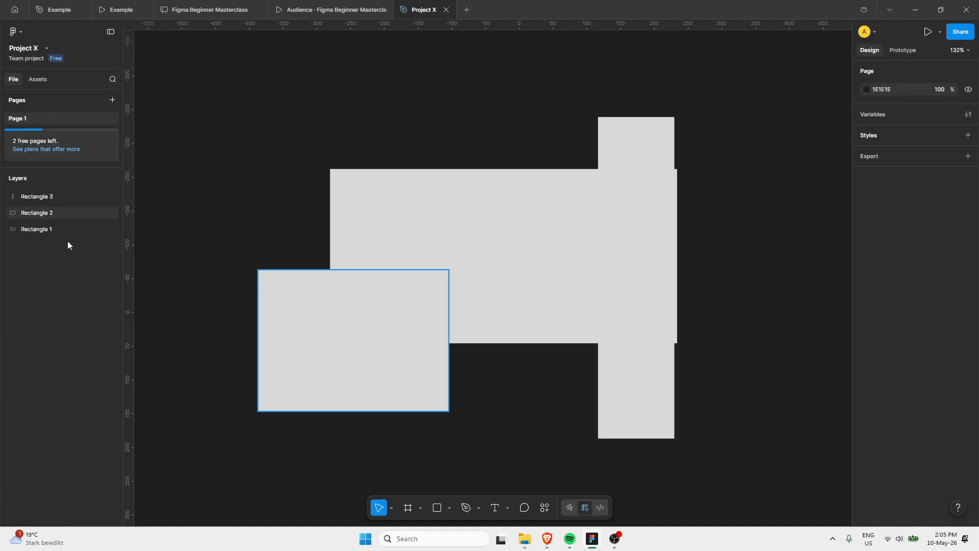
left_click_drag(123, 204, 59, 176)
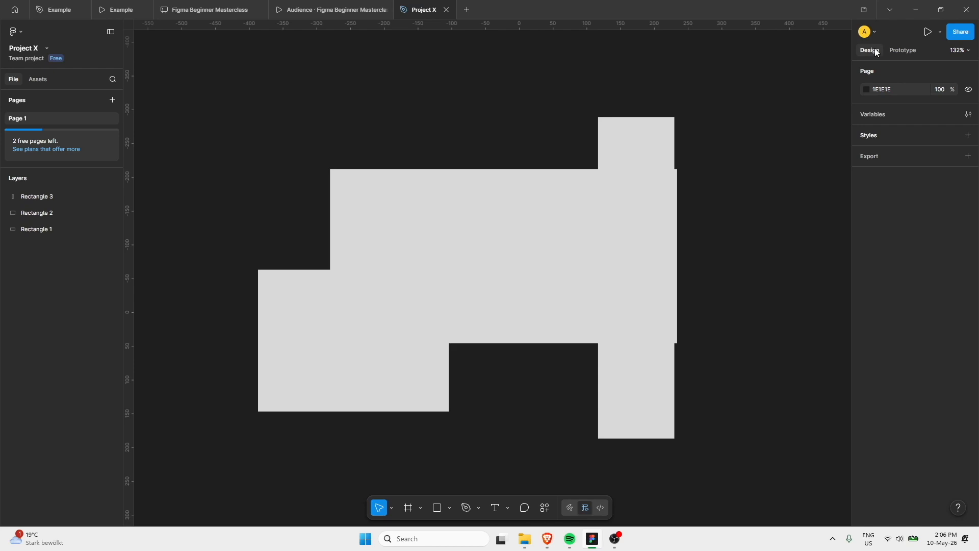
Compare the page's prototype settings with its design settings, ending on the design settings
left_click(901, 51)
left_click(875, 50)
left_click(898, 50)
left_click(876, 50)
left_click(895, 53)
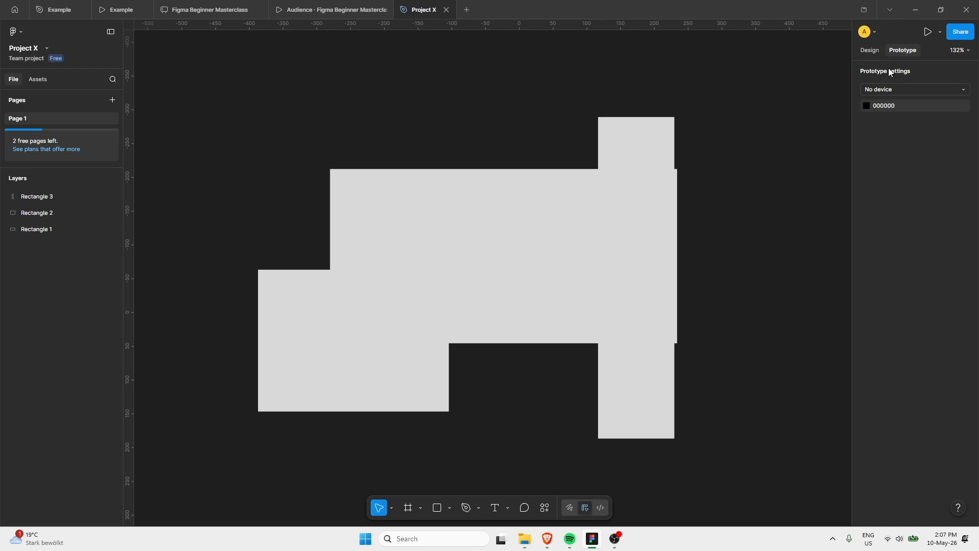
left_click(871, 50)
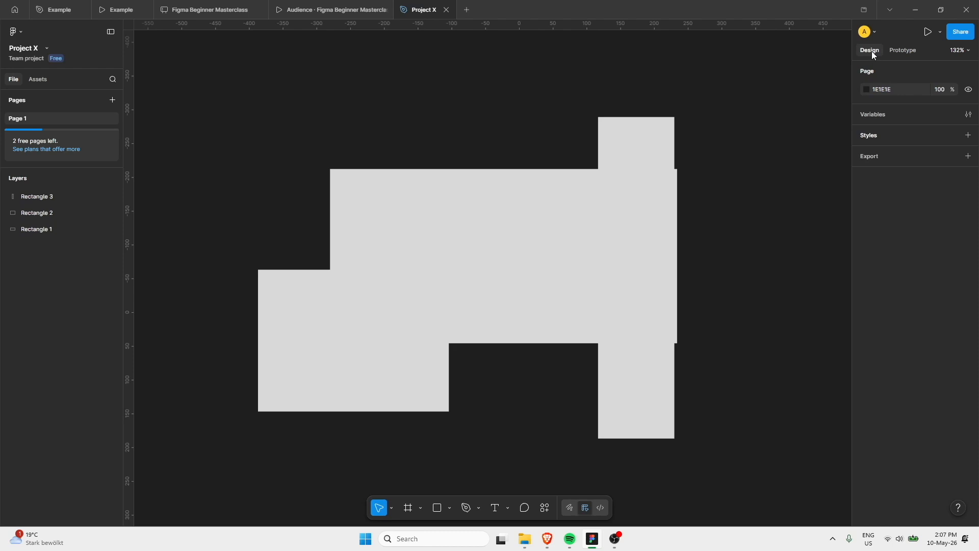
Change the page's background colour to the dark grey 323232
left_click(868, 88)
left_click_drag(770, 130, 603, 202)
left_click(891, 75)
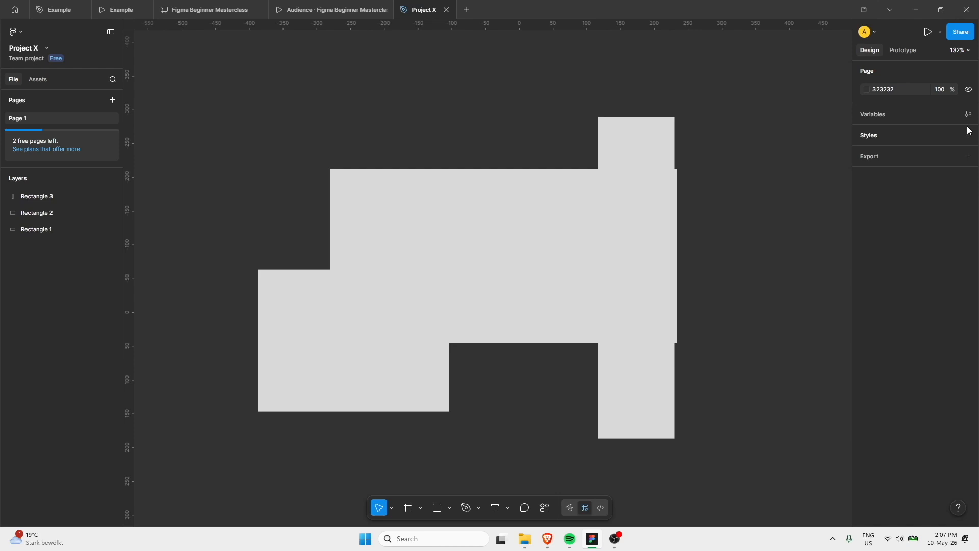
Resize the tall vertical rectangle to a width of 147 and a height of 486
left_click(640, 143)
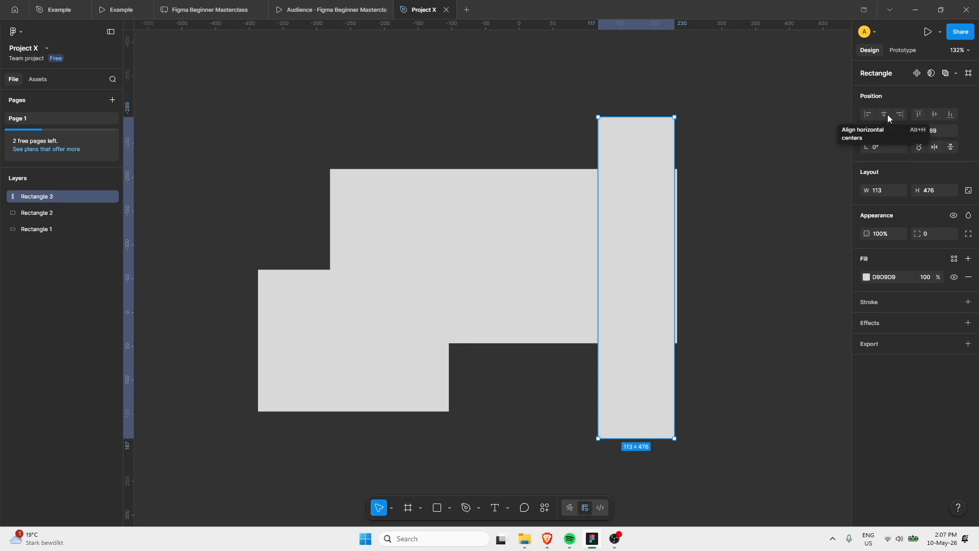
left_click(780, 115)
left_click(616, 148)
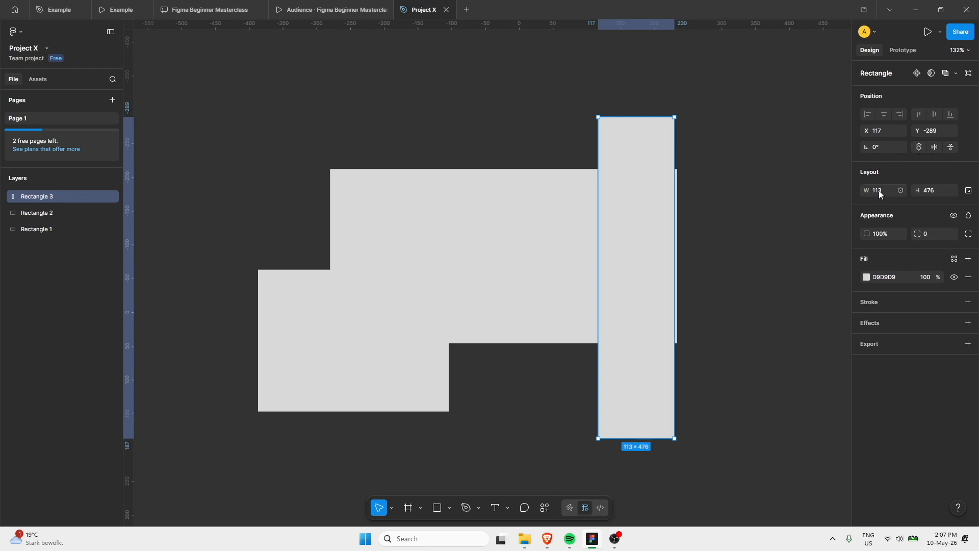
mouse_move(920, 188)
left_mouse_down()
mouse_move(949, 186)
mouse_move(712, 199)
mouse_move(931, 193)
left_mouse_up()
left_click_drag(870, 190, 859, 221)
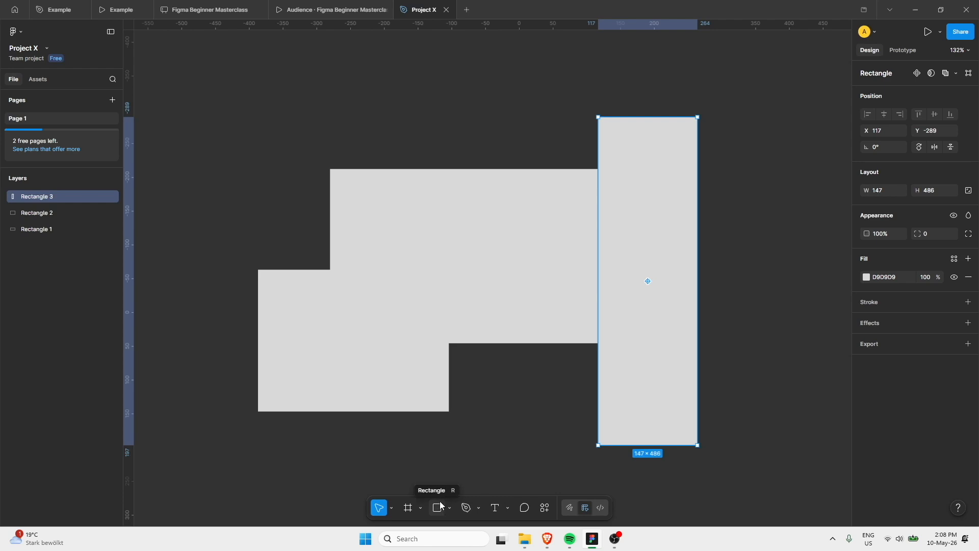
Switch to the Rectangle tool and back to the Move tool, and clear the selection of the tall rectangle
key("r")
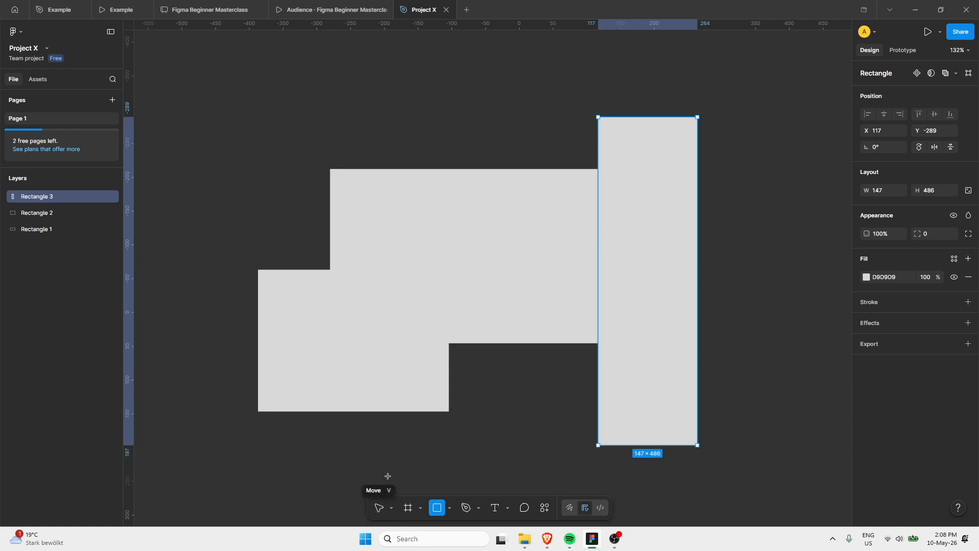
left_click(376, 511)
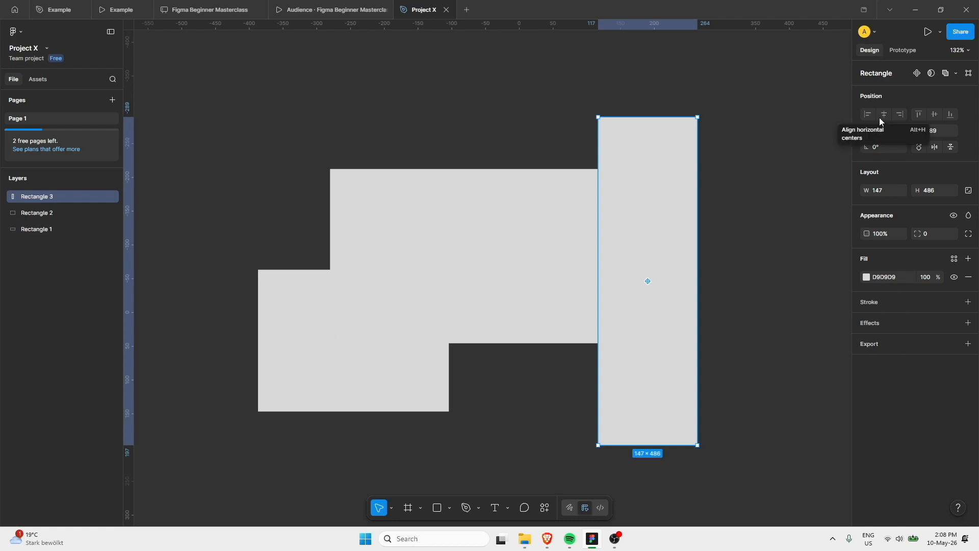
left_click(714, 127)
left_click(671, 136)
left_click(684, 102)
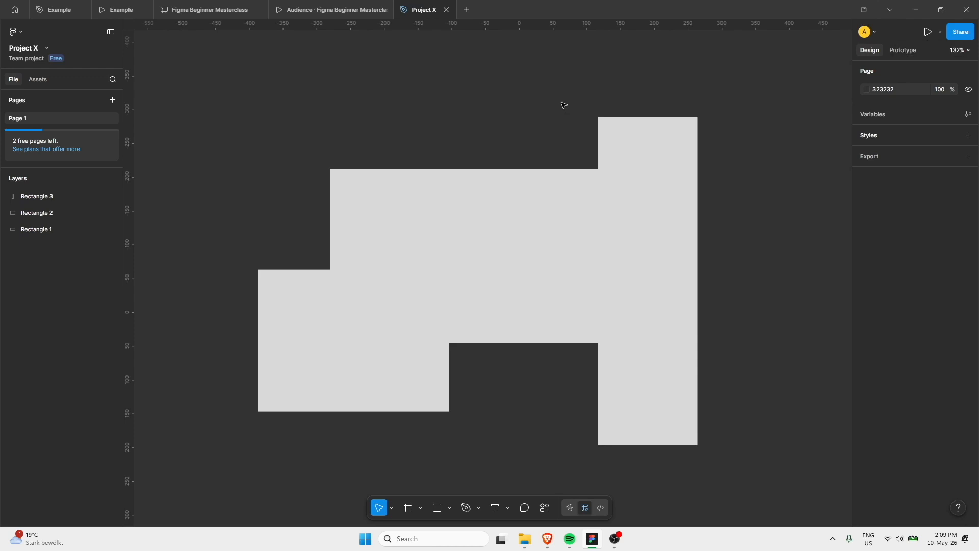
Clear the three rectangles off the canvas and draw a frame about 504 × 310
scroll(614, 153, "right", 1)
scroll(614, 153, "down", 1)
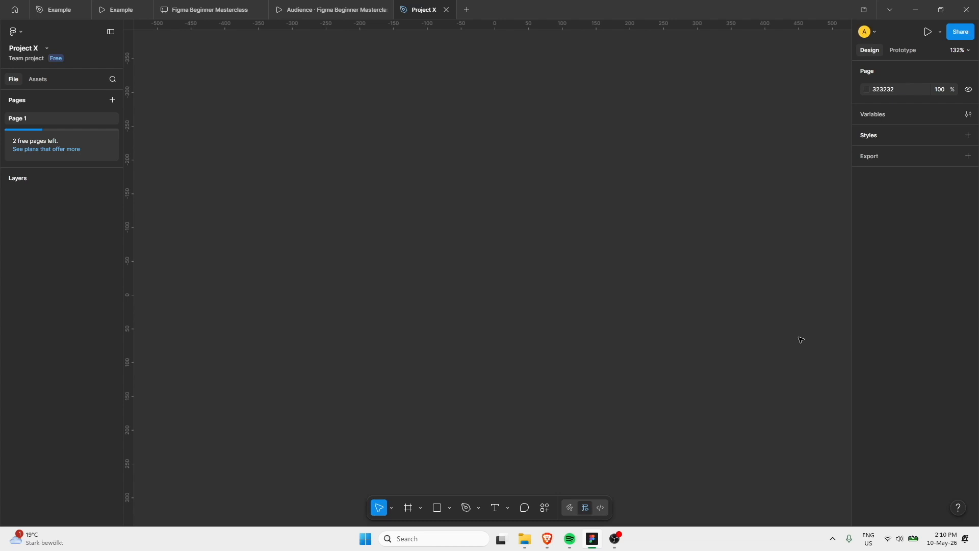
left_click(409, 508)
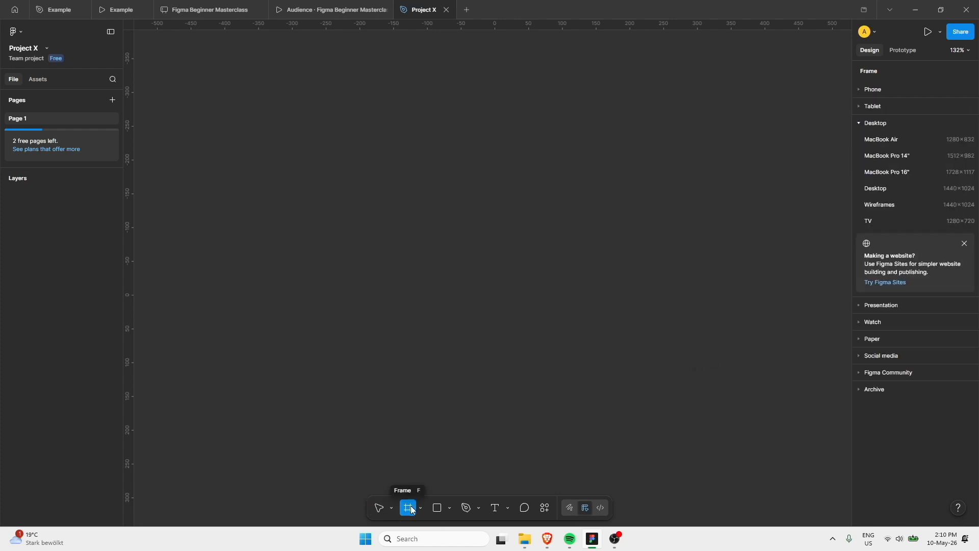
left_click_drag(329, 143, 669, 352)
left_click(519, 118)
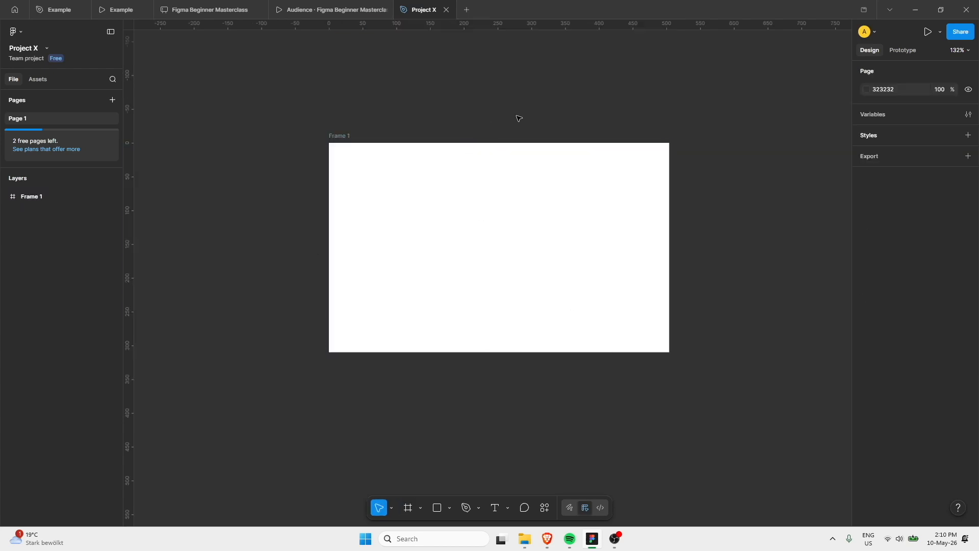
Select the new frame, preview it in the presentation view and return to the design file
left_click(350, 137)
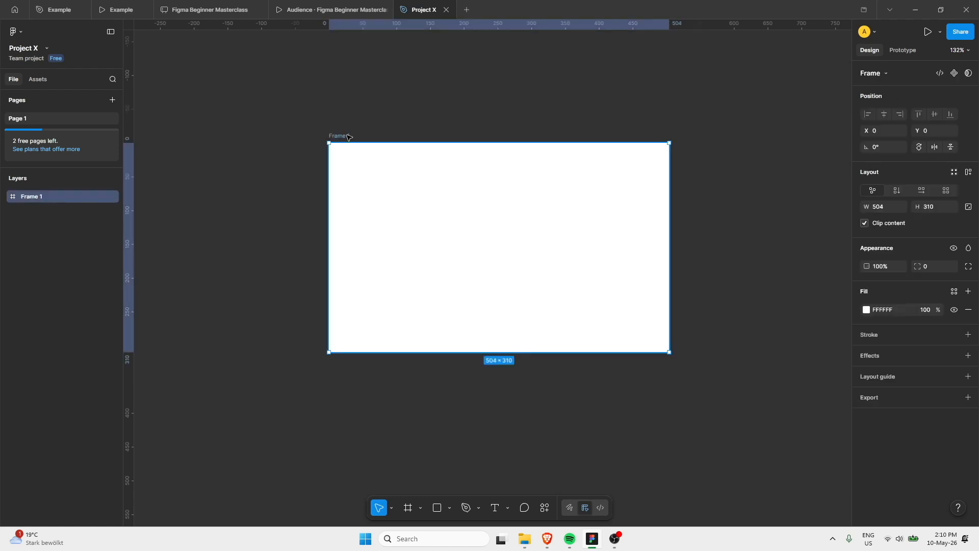
left_click(361, 118)
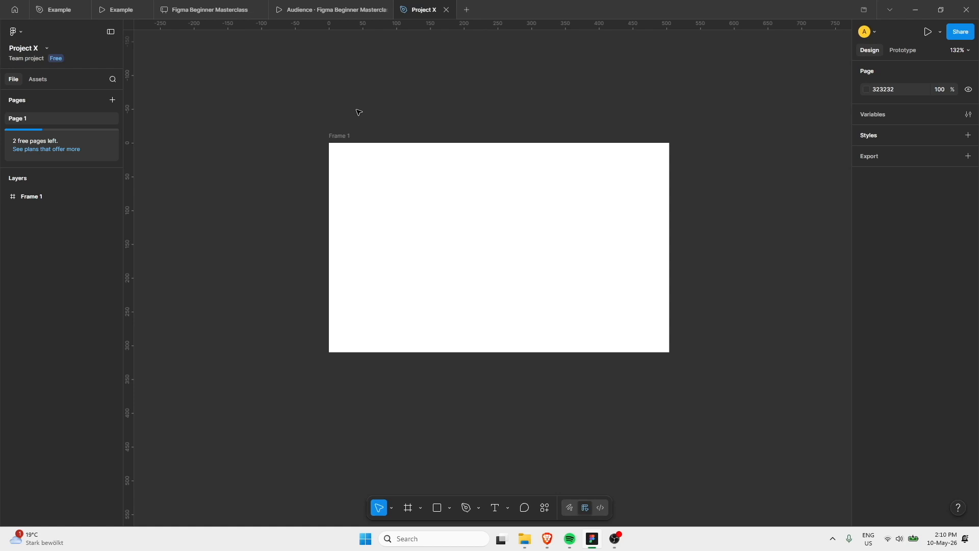
left_click(331, 131)
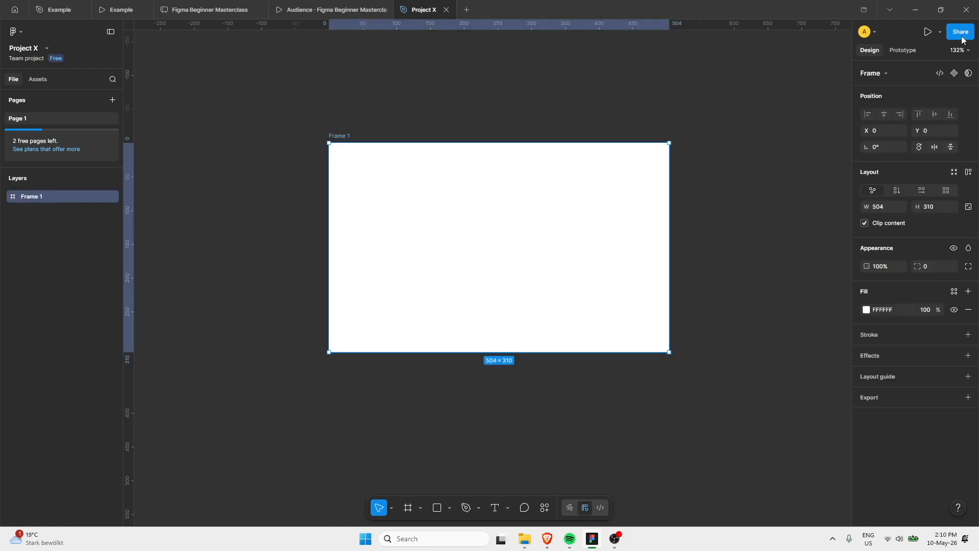
left_click(926, 32)
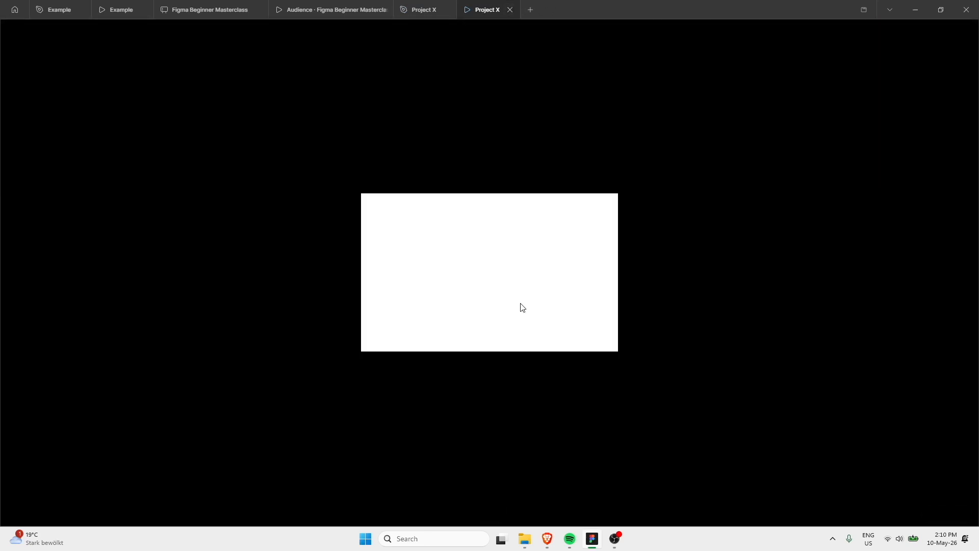
left_click(420, 8)
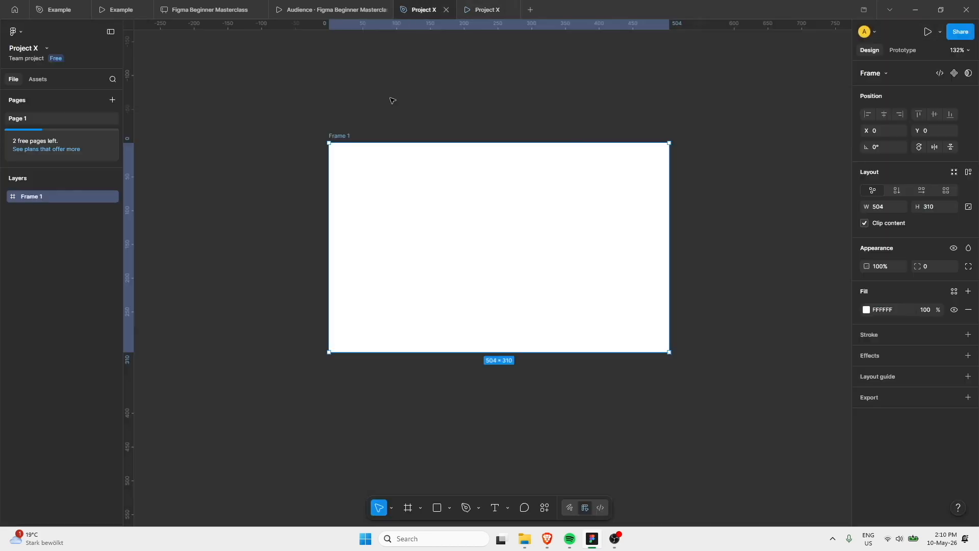
Draw a rectangle about 65 × 59 near the frame's upper-left corner and place a duplicate near the frame's centre
left_click(436, 508)
left_click_drag(353, 156, 396, 196)
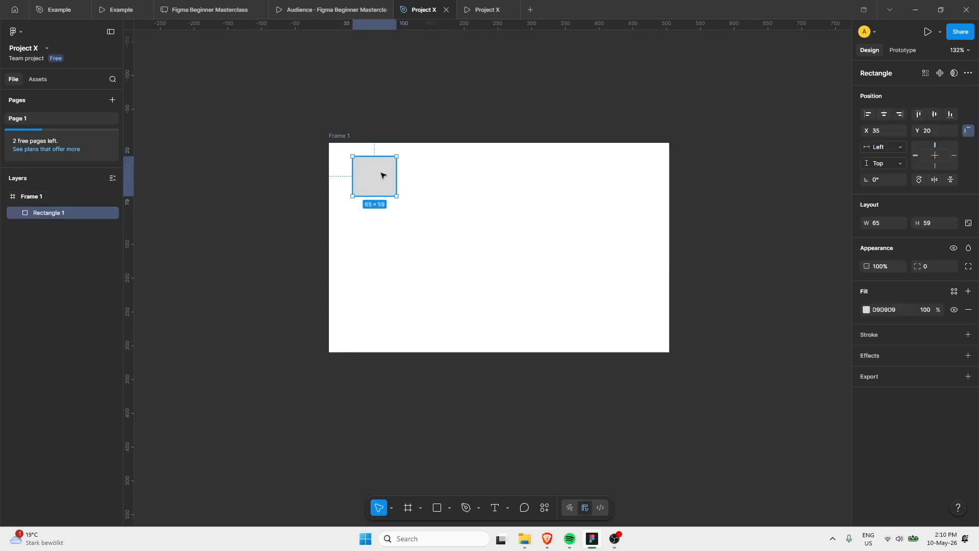
left_click_drag(376, 175, 516, 219, "alt")
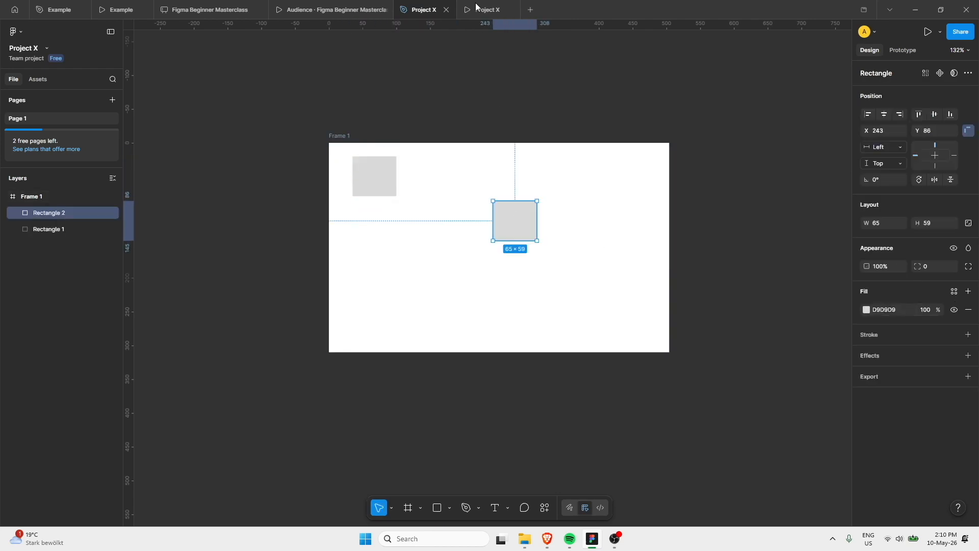
Check the two rectangles in the open presentation, return to the design file and clear the selection
left_click(481, 6)
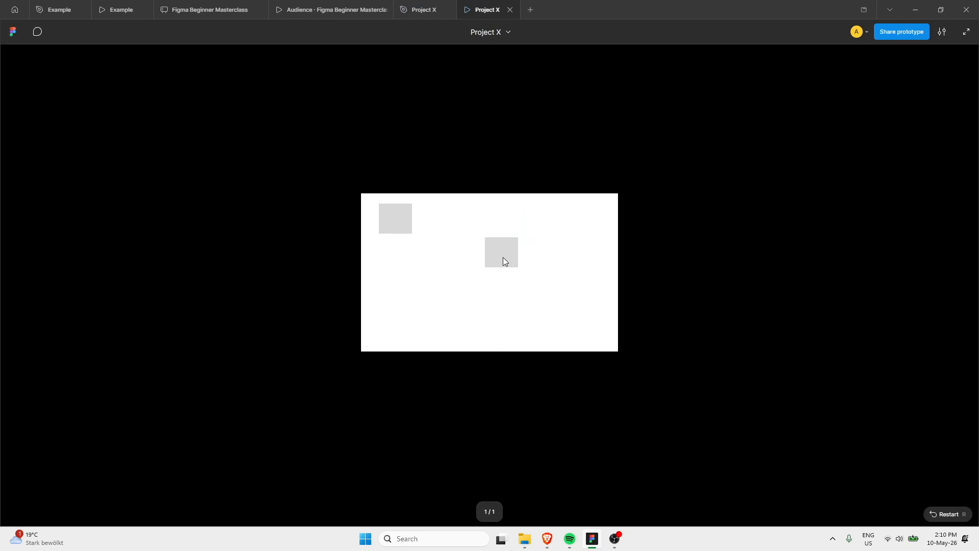
left_click(432, 5)
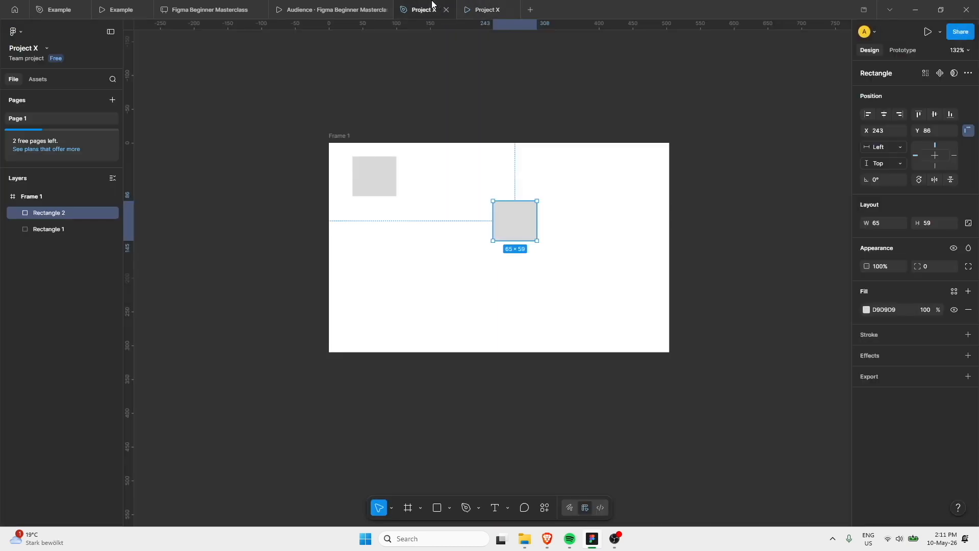
left_click(413, 75)
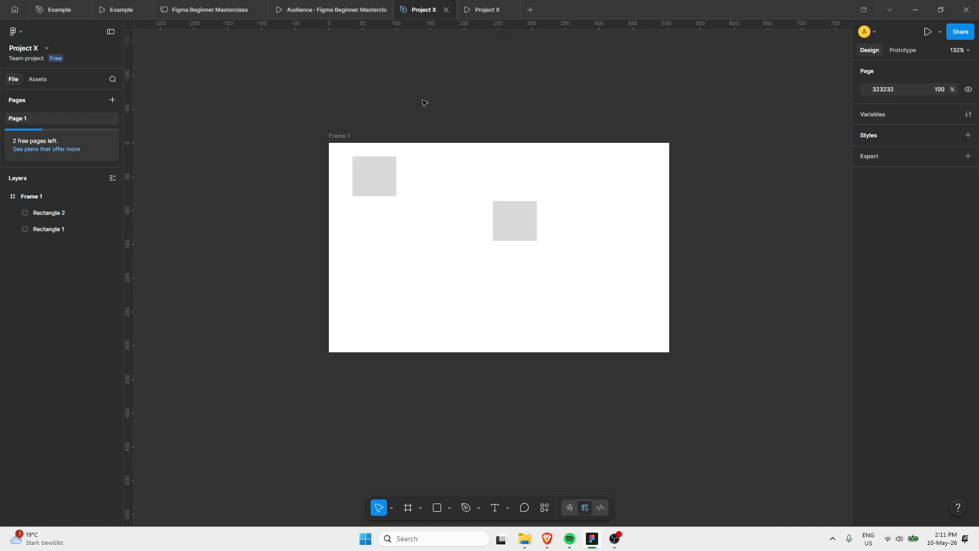
Draw a nested frame about 180 × 122 in the lower-left part of Frame 1 and fill it with red E04F4F
left_click(408, 507)
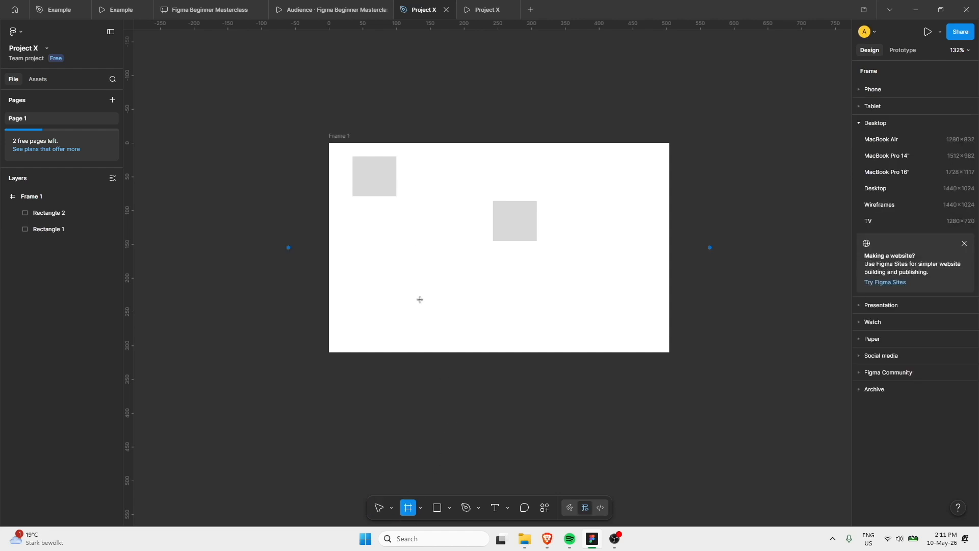
mouse_move(357, 220)
left_mouse_down()
mouse_move(510, 303)
mouse_move(477, 301)
left_mouse_up()
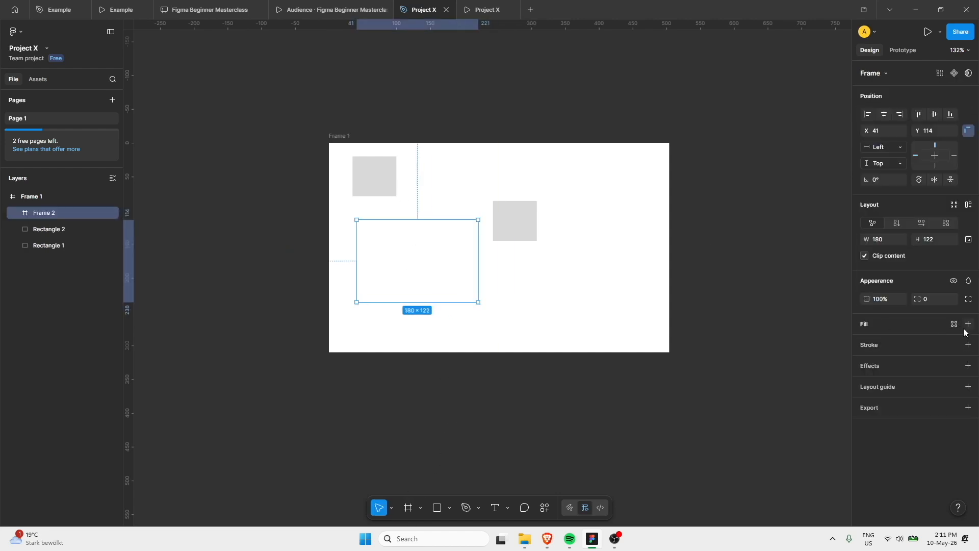
left_click(866, 343)
left_click(840, 365)
left_click(530, 286)
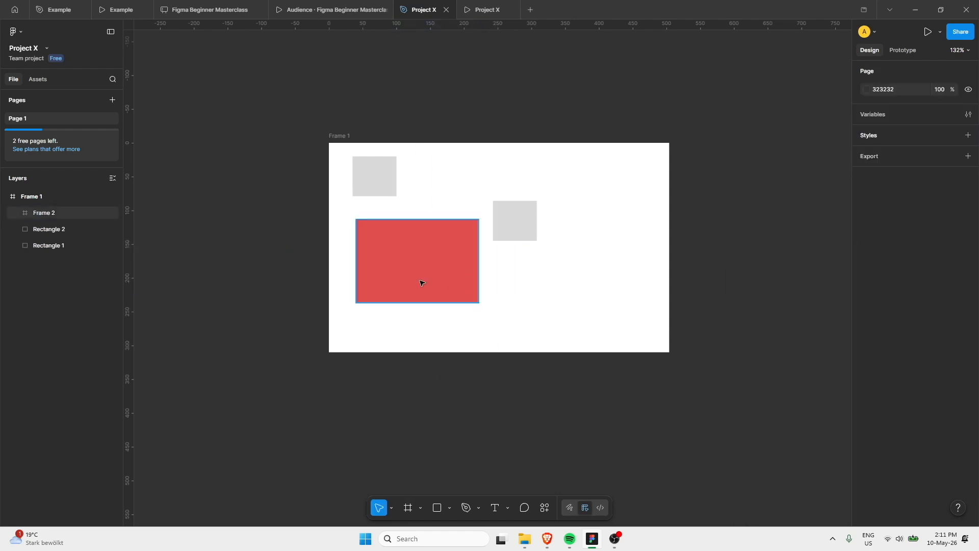
Check the red nested frame in the presentation and compare the settings of Frame 1 and the nested frame in the design file
left_click(485, 10)
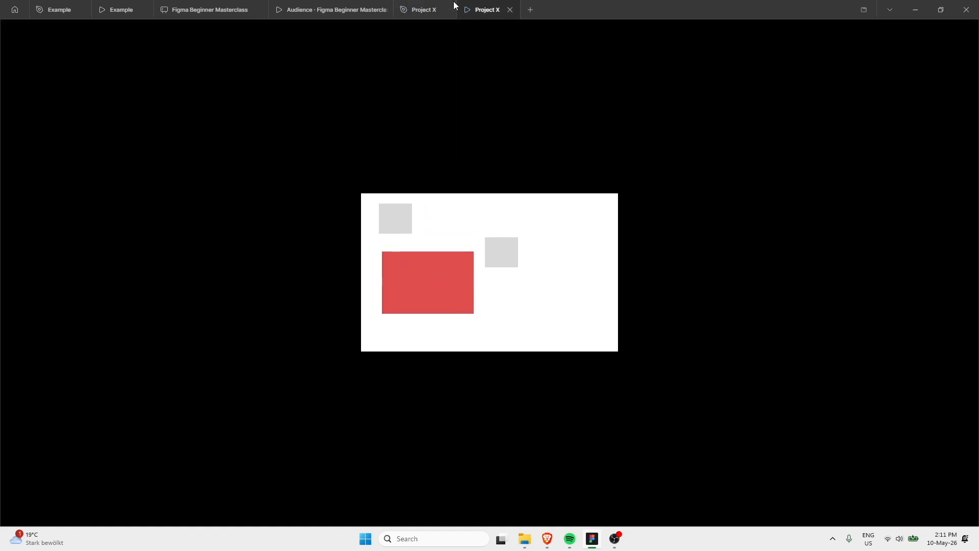
left_click(436, 5)
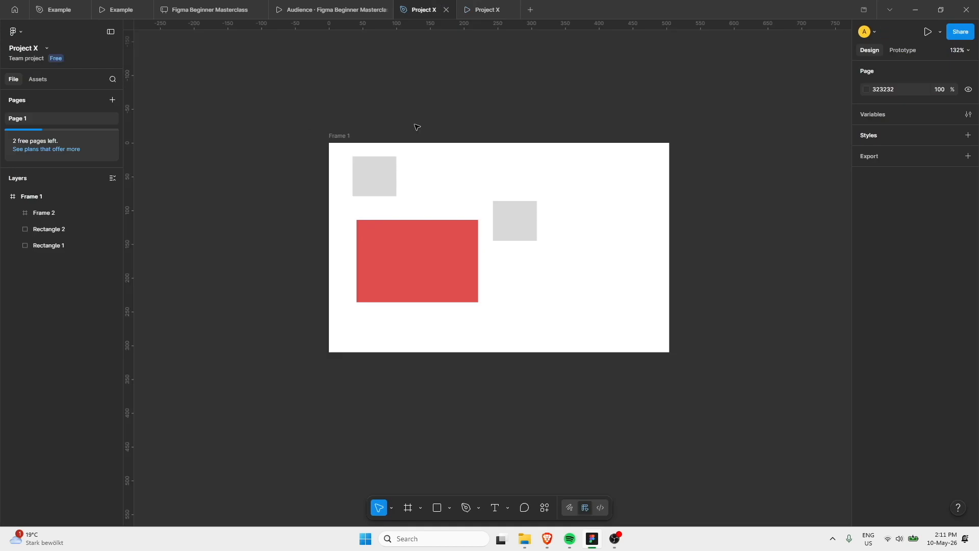
left_click(341, 136)
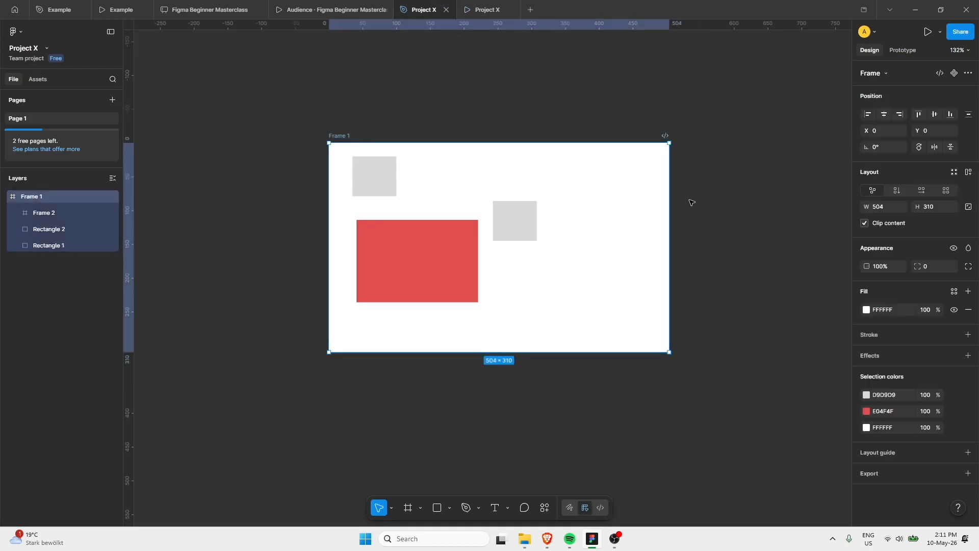
left_click(443, 246)
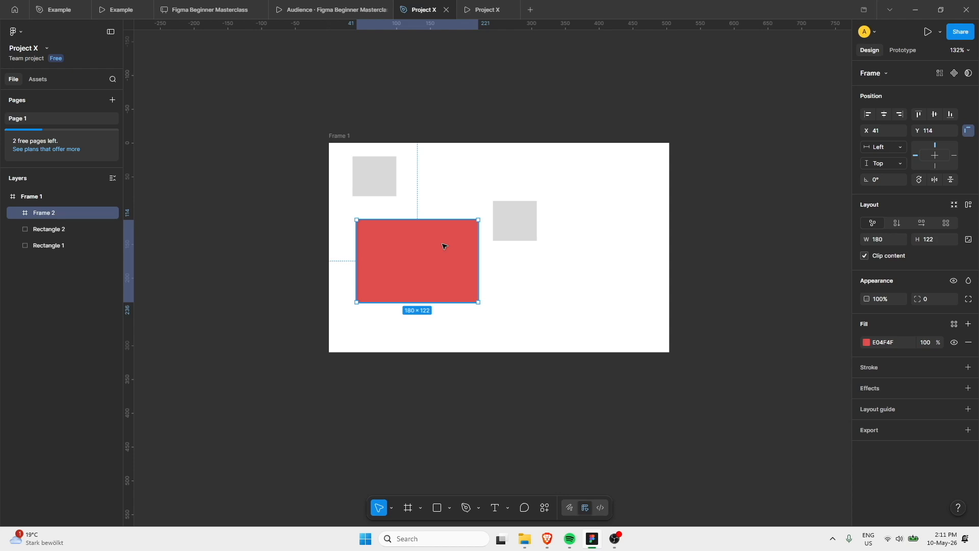
Browse the phone, tablet and desktop frame presets and add a MacBook Air frame of 1280 × 832
scroll(436, 306, "right", 3)
scroll(423, 390, "right", 3)
left_click(412, 445)
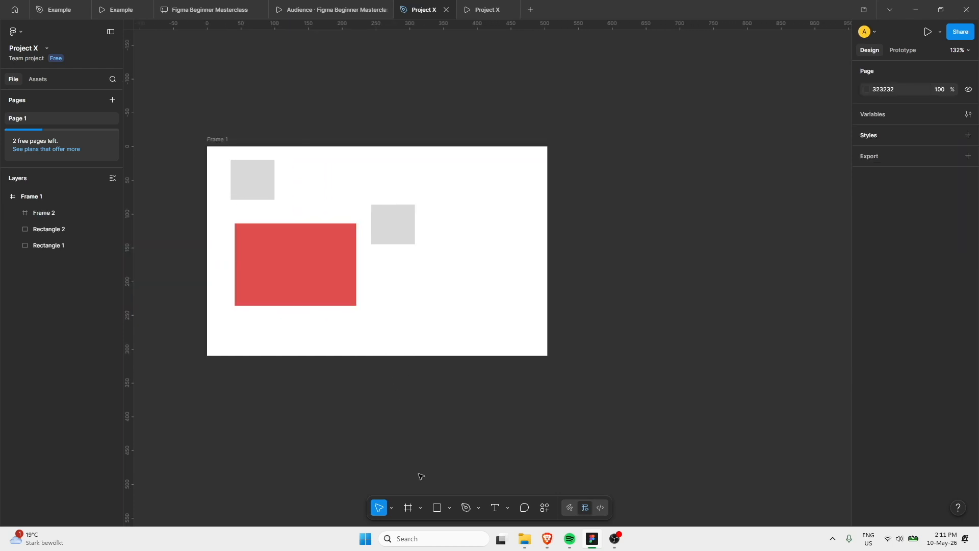
left_click(408, 507)
left_click_drag(491, 381, 443, 391)
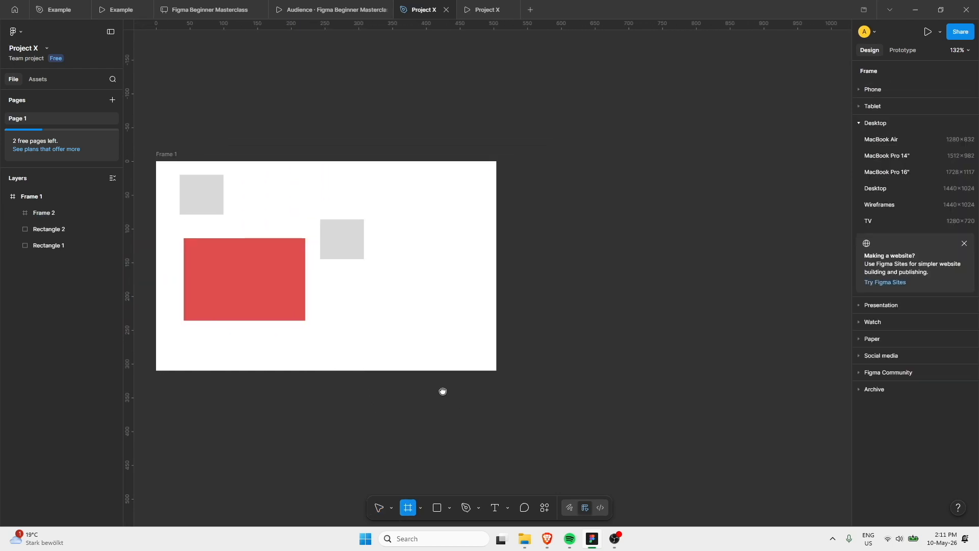
left_click(868, 89)
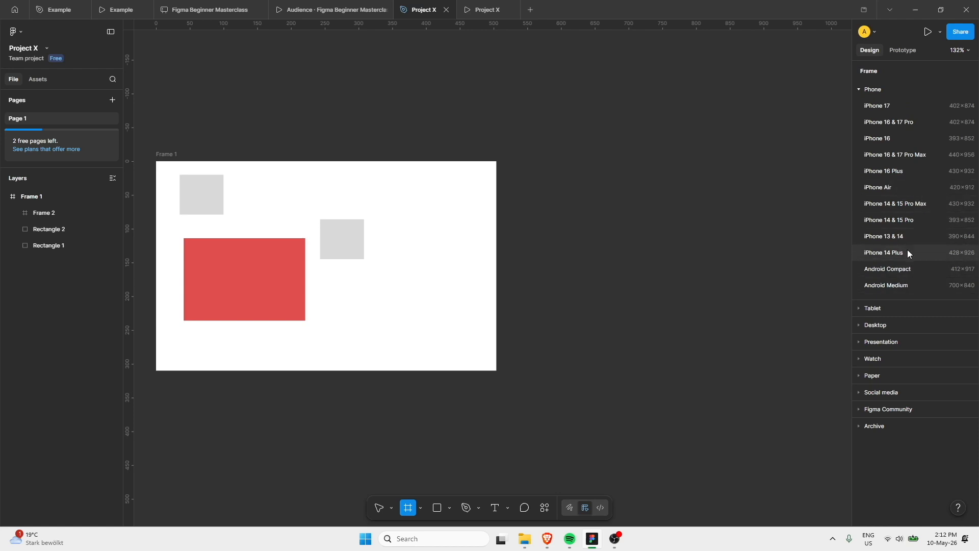
left_click(883, 307)
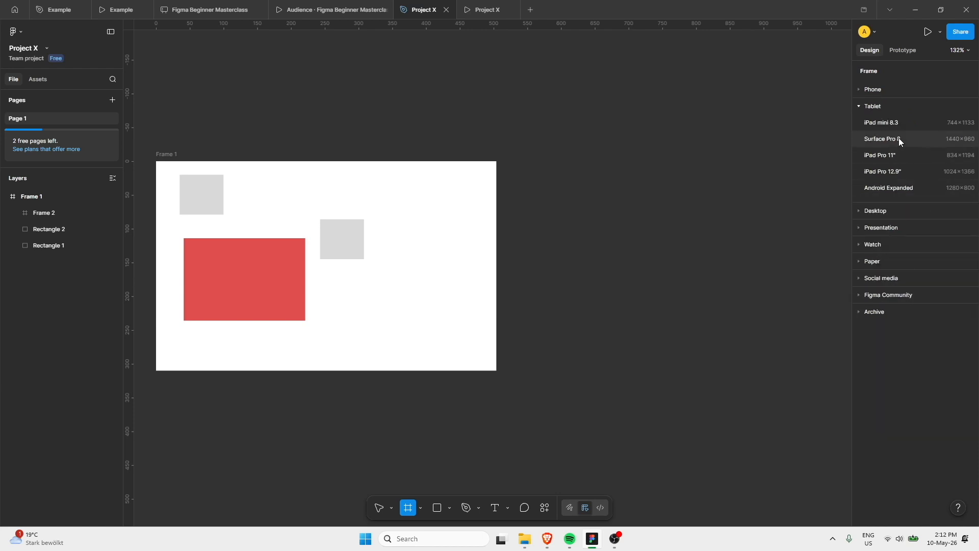
left_click(894, 213)
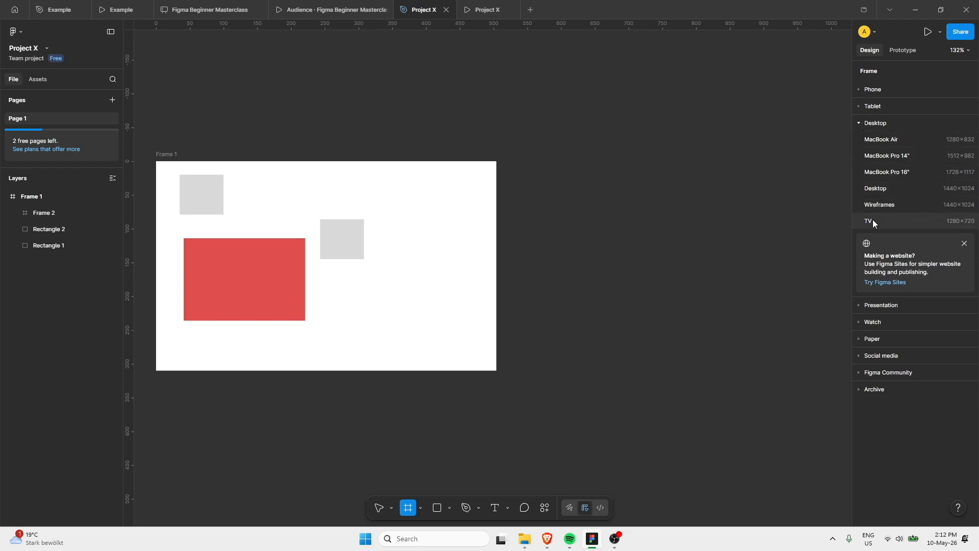
left_click(917, 137)
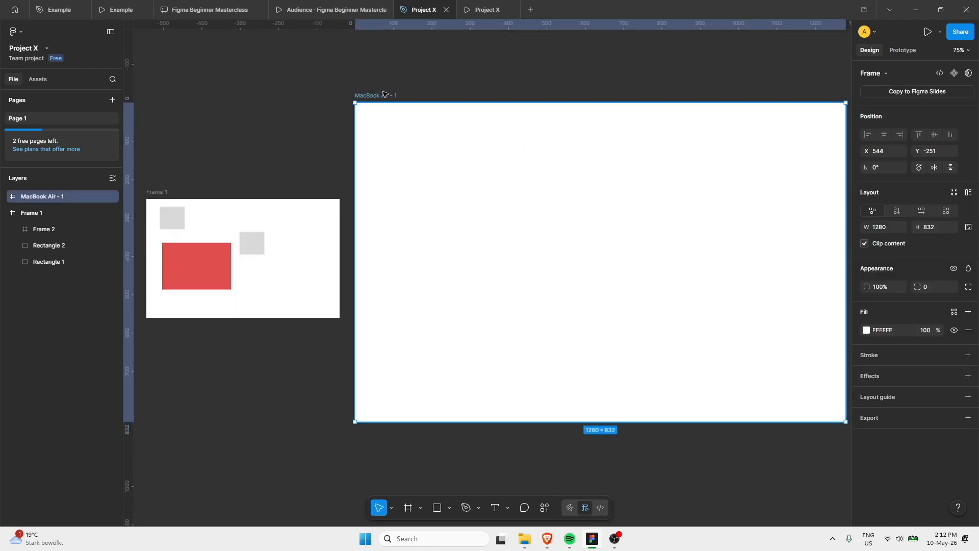
Move the MacBook Air frame beside Frame 1 with their top edges aligned, at about X 537, Y 0, and deselect it
left_click_drag(384, 140, 380, 199)
scroll(373, 142, "down", 2)
left_click_drag(441, 123, 400, 95)
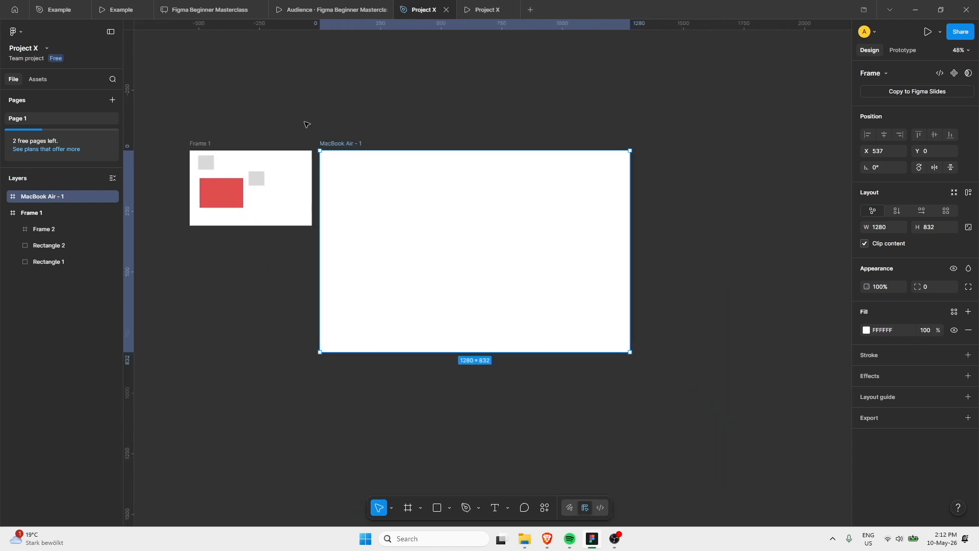
left_click_drag(340, 103, 430, 109)
left_click(668, 114)
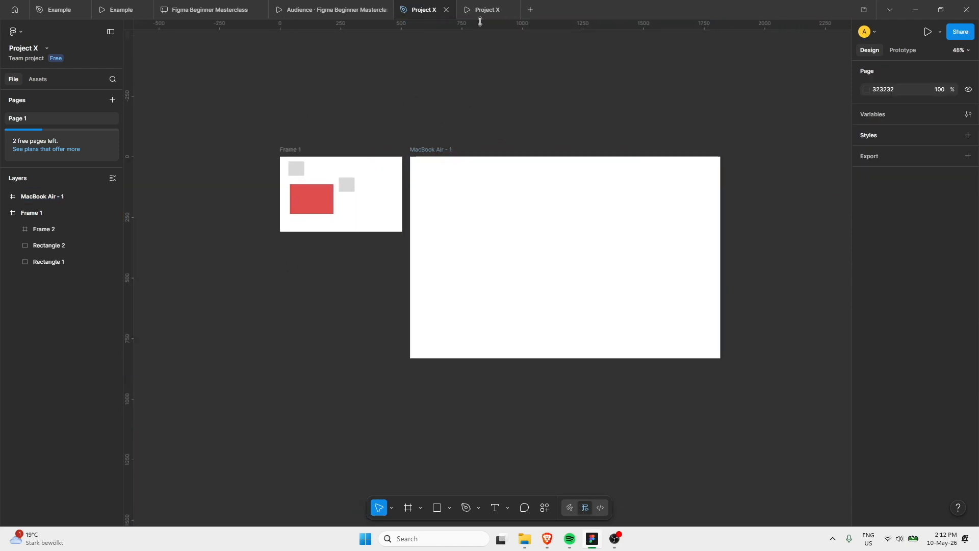
Preview the MacBook Air frame in the presentation view
left_click(431, 149)
left_click(928, 31)
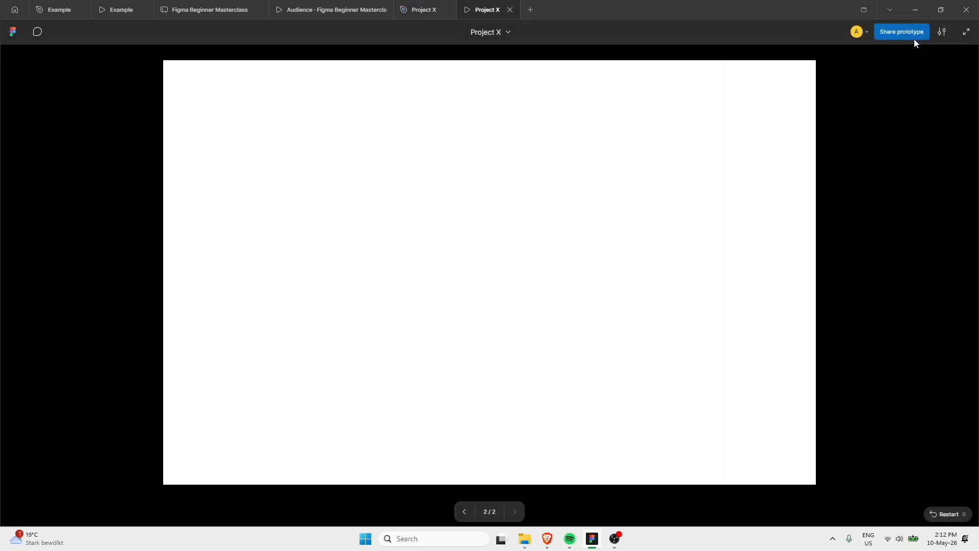
Set the prototype device to MacBook Air in the design file and preview it in the presentation view
left_click(405, 7)
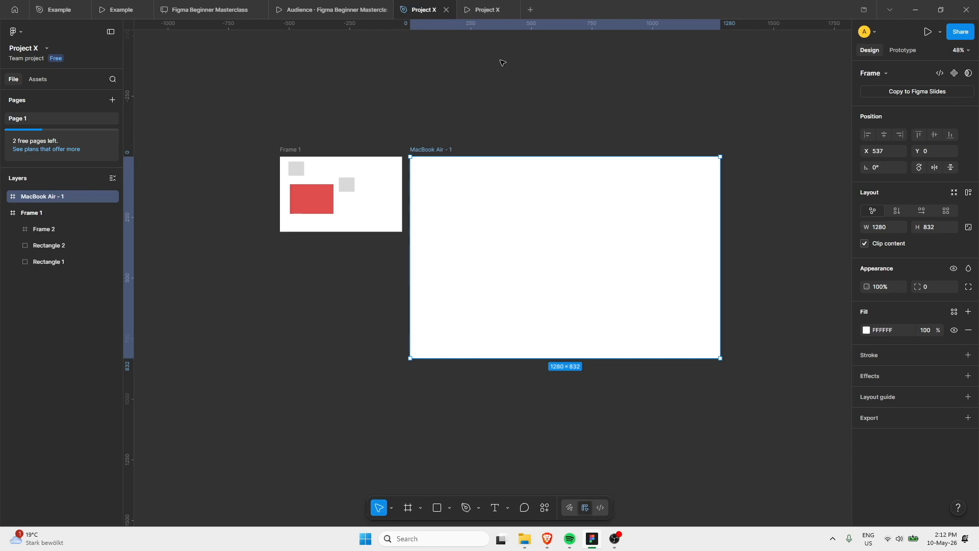
left_click(645, 82)
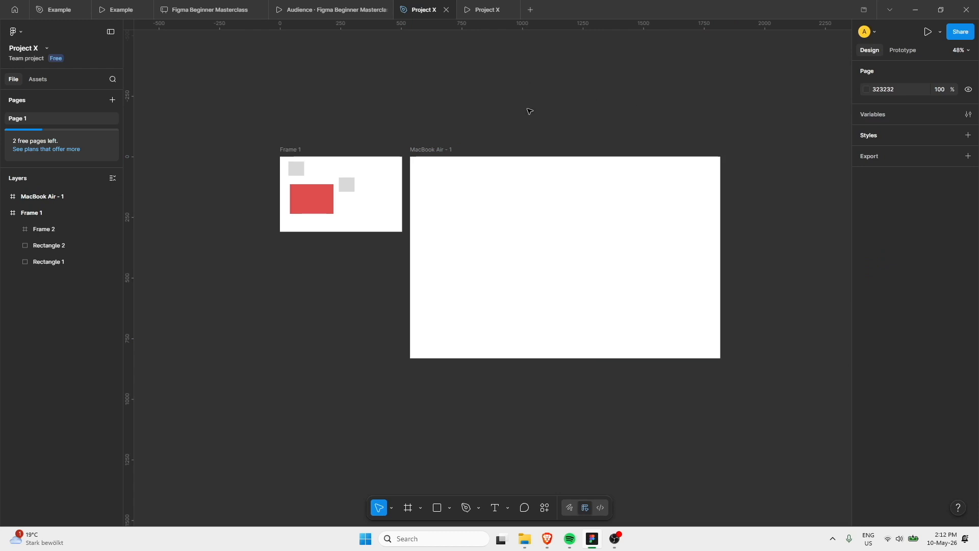
left_click_drag(703, 59, 564, 90)
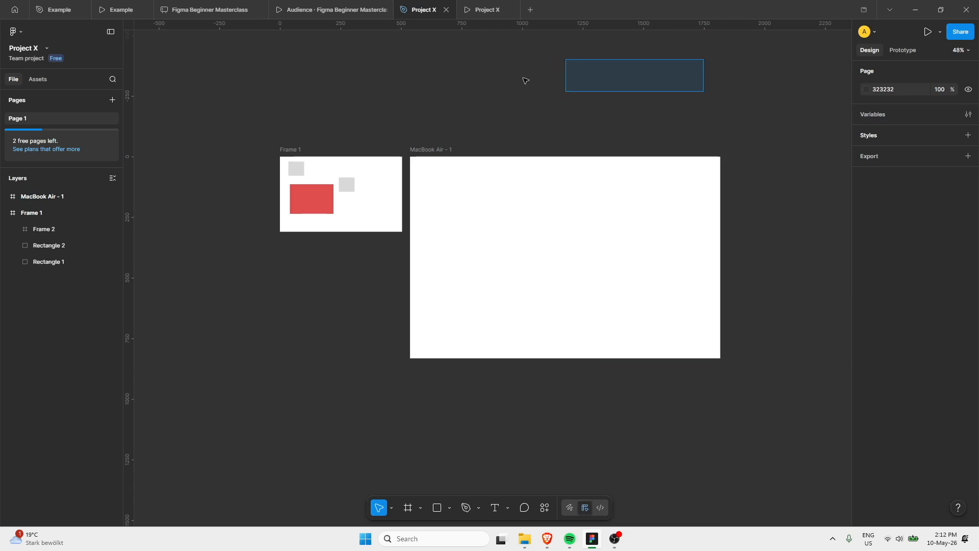
left_click(903, 50)
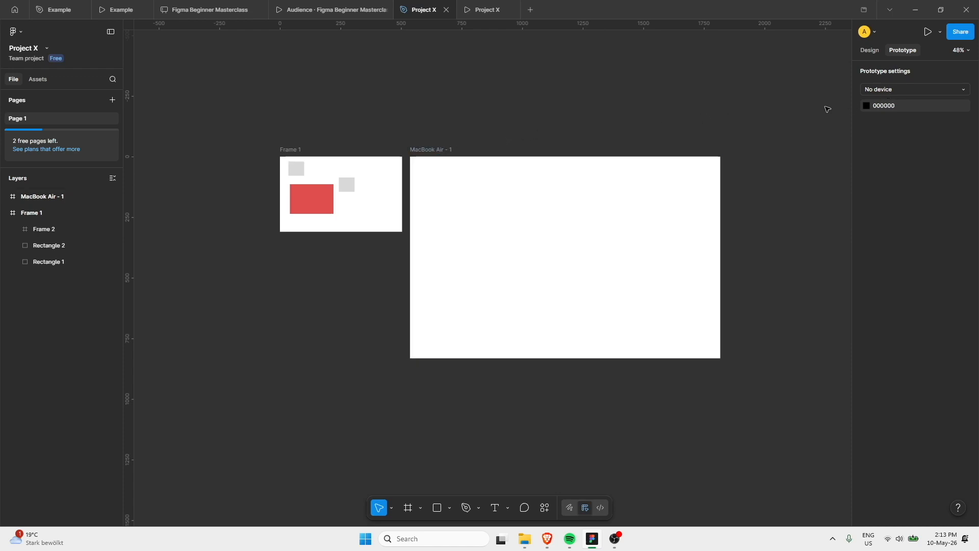
left_click(886, 89)
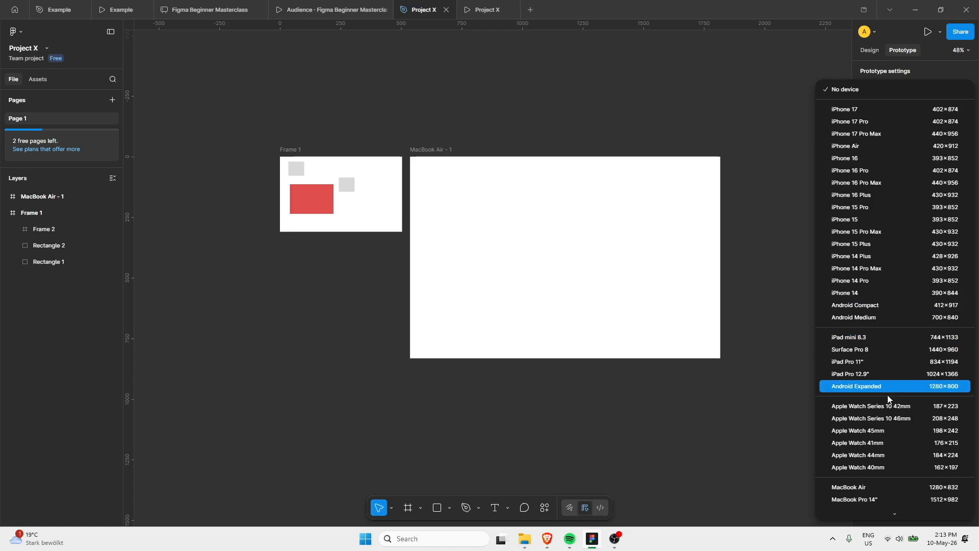
scroll(885, 443, "down", 1)
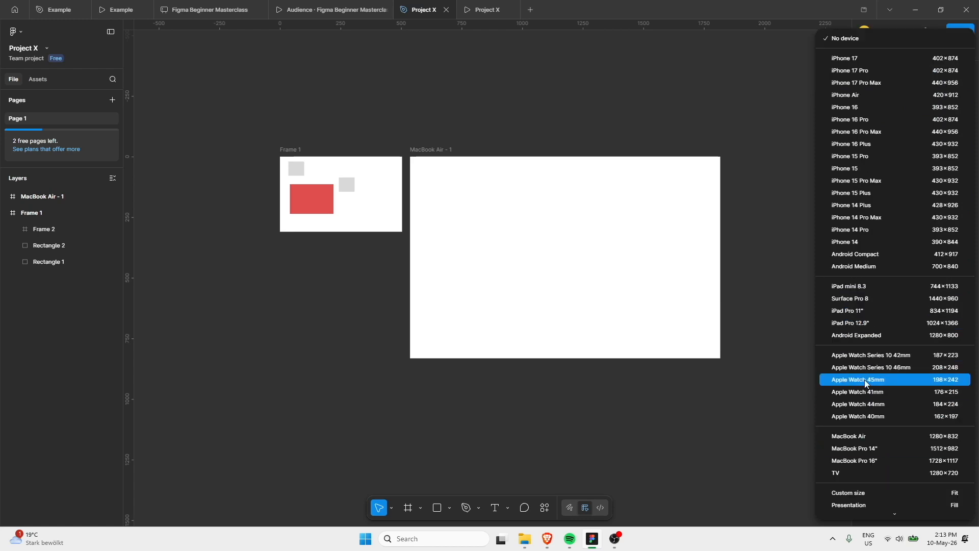
left_click(865, 437)
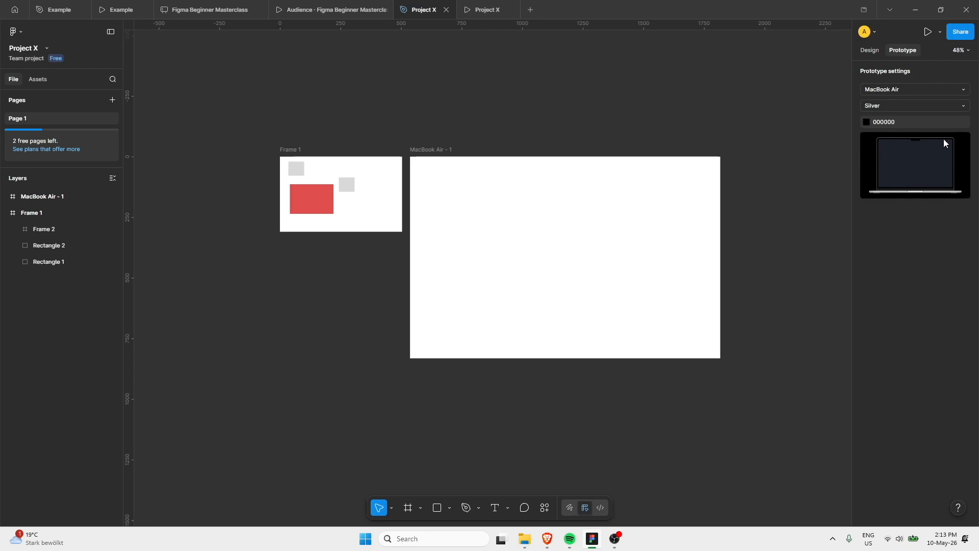
left_click(501, 8)
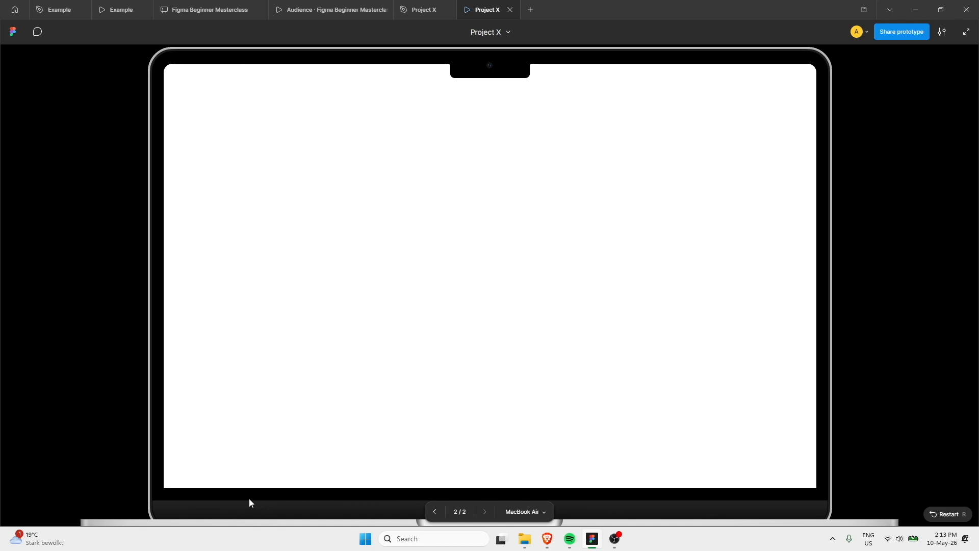
Reset the prototype device to No device and preview the MacBook Air frame without a device mockup
left_click(423, 9)
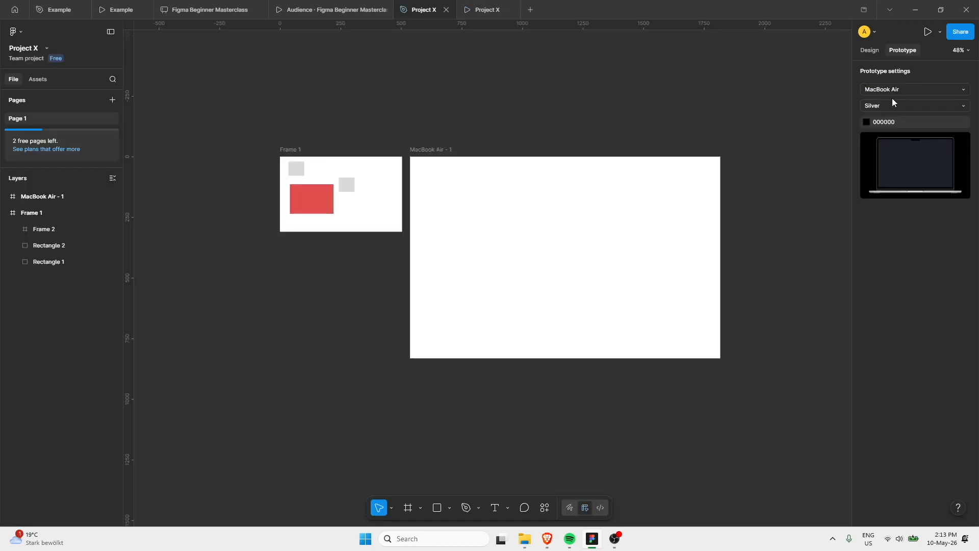
left_click(893, 92)
scroll(876, 54, "up", 5)
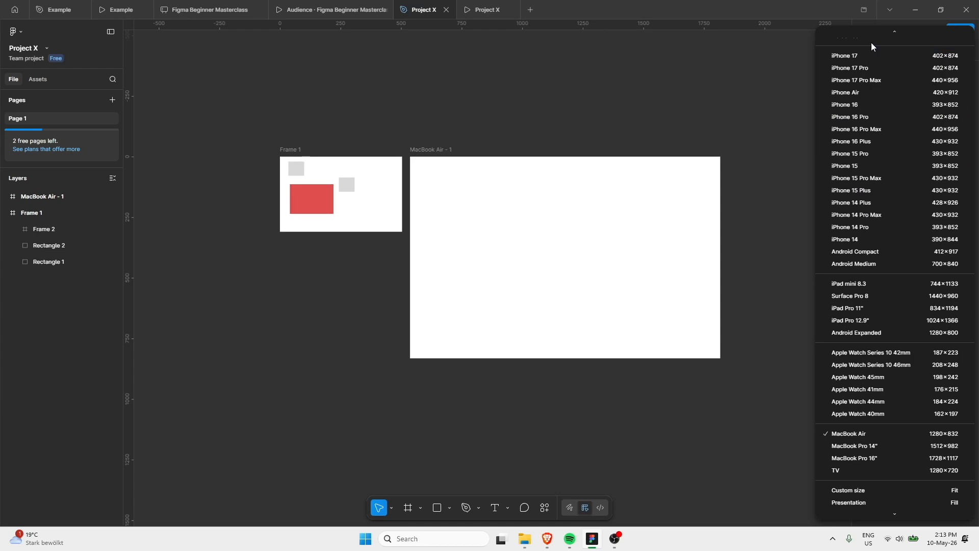
left_click(875, 38)
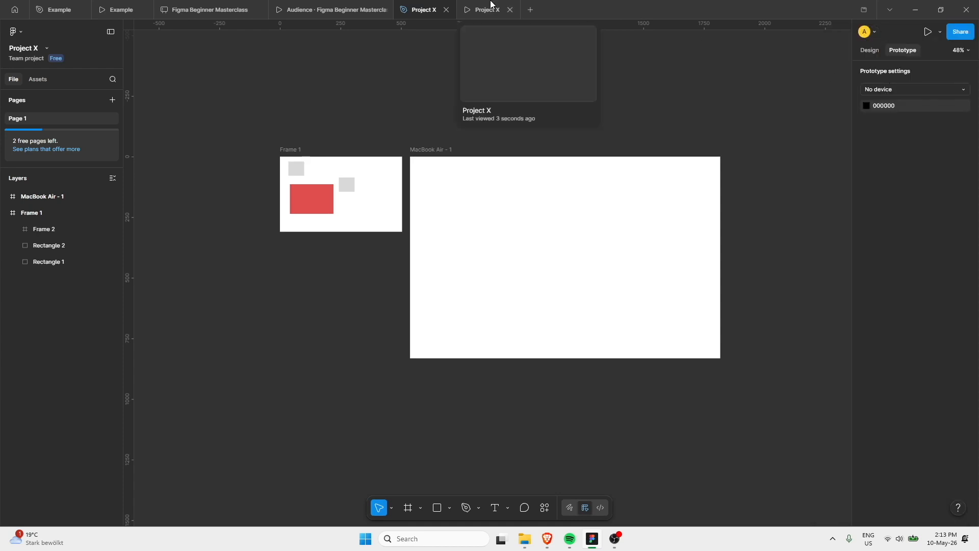
left_click(485, 6)
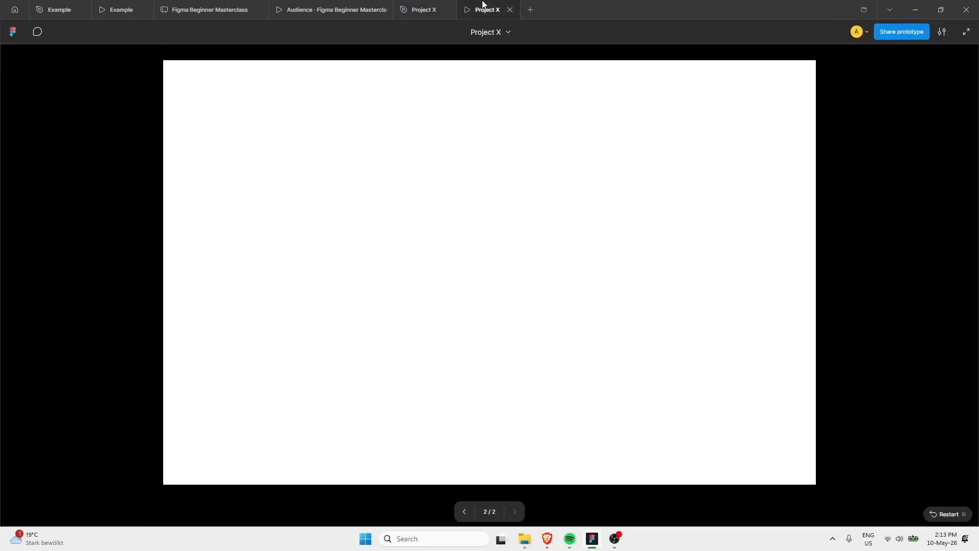
Draw a top-level rectangle about 334 × 440 across the MacBook Air frame's upper edge and check the presentation for it
left_click(422, 6)
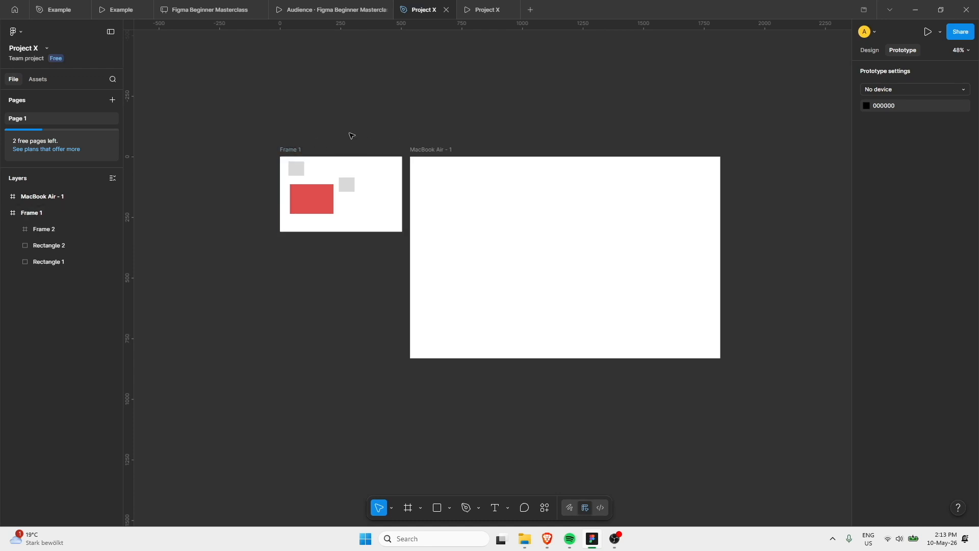
left_click(437, 507)
left_click_drag(494, 57, 635, 271)
scroll(501, 61, "up", 4)
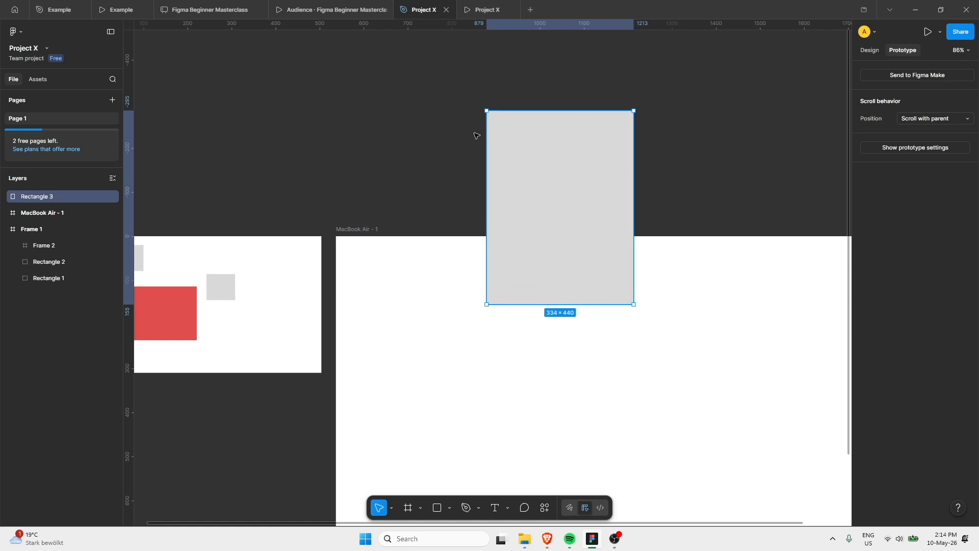
left_click(476, 8)
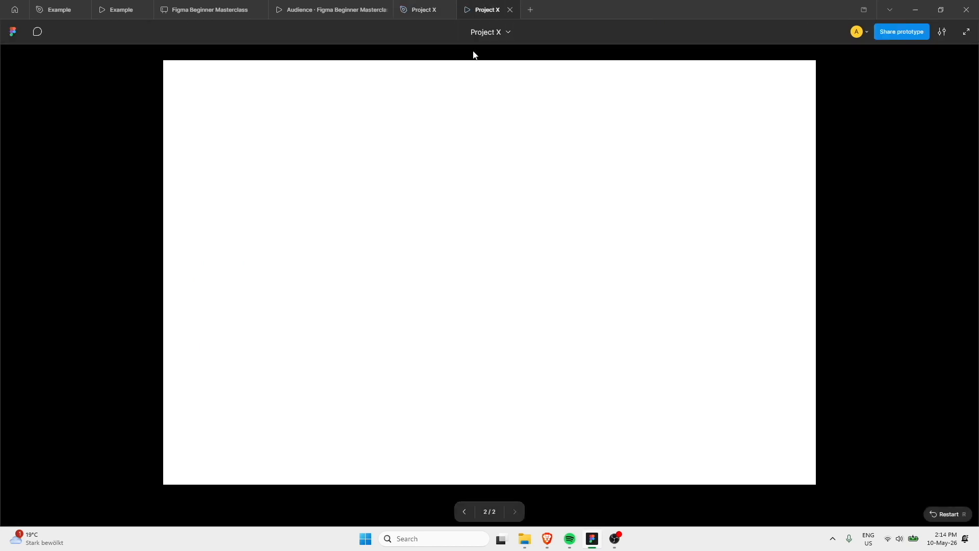
Move the new rectangle up, clear of the MacBook Air frame, and check the presentation again
left_click(433, 4)
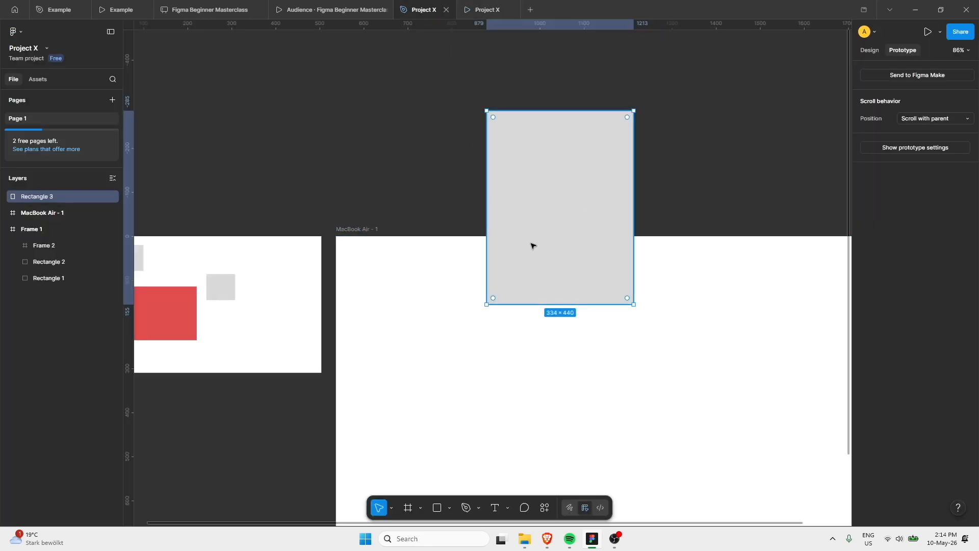
left_click_drag(533, 205, 524, 100)
left_click(470, 4)
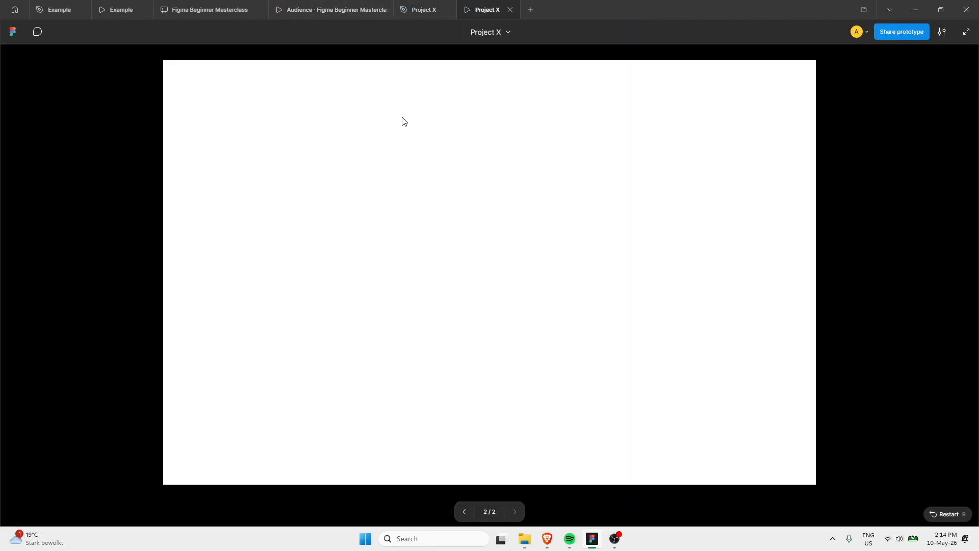
Move the rectangle into the MacBook Air frame at about X 267, Y -130, overlapping its upper edge, and preview it
left_click(442, 5)
left_click_drag(525, 86, 506, 263)
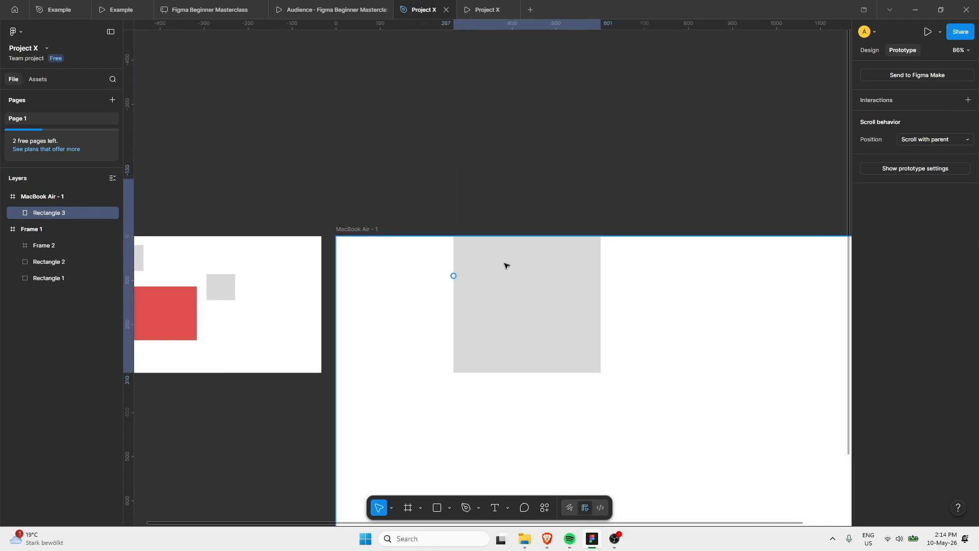
left_click(499, 6)
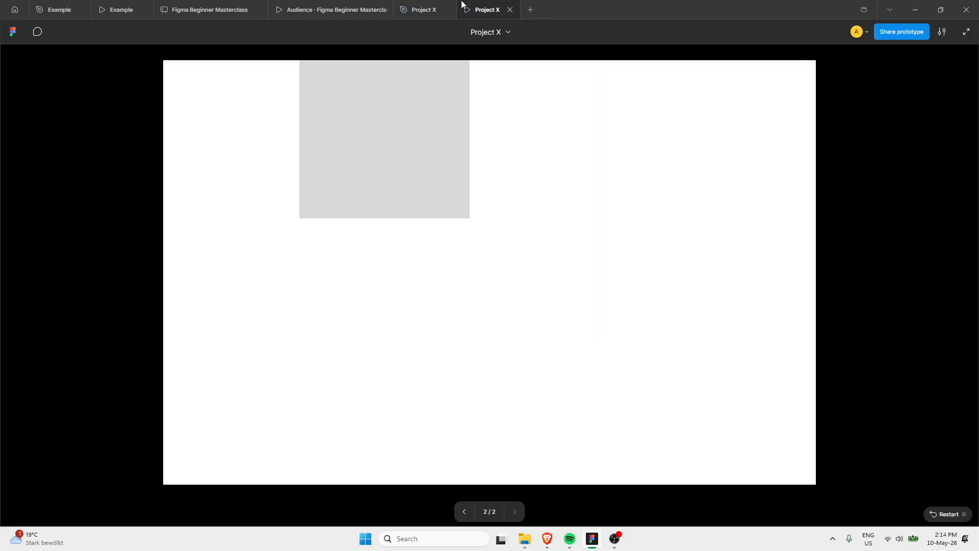
Compare the layers of both frames, move Rectangle 3 out of the MacBook Air frame to the top level, and preview the result
left_click(443, 4)
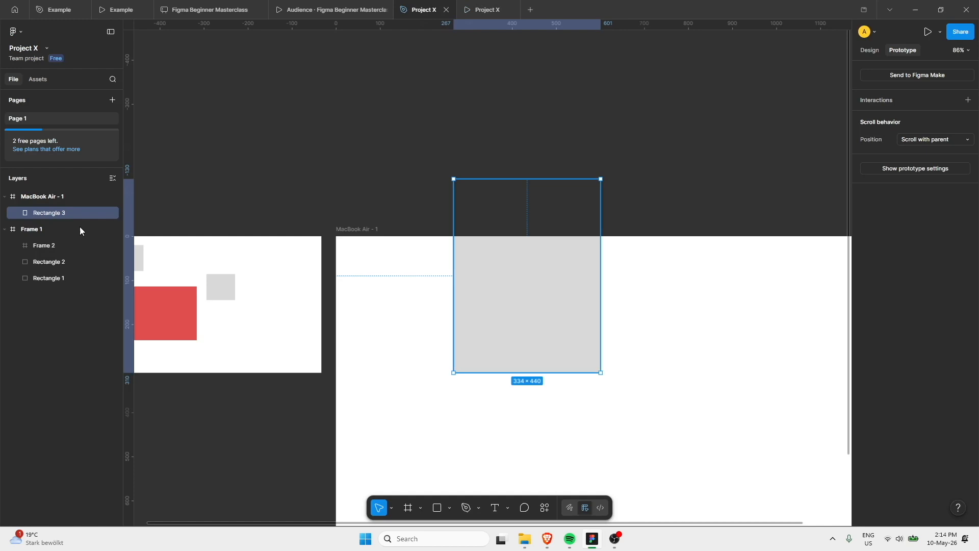
left_click(38, 199)
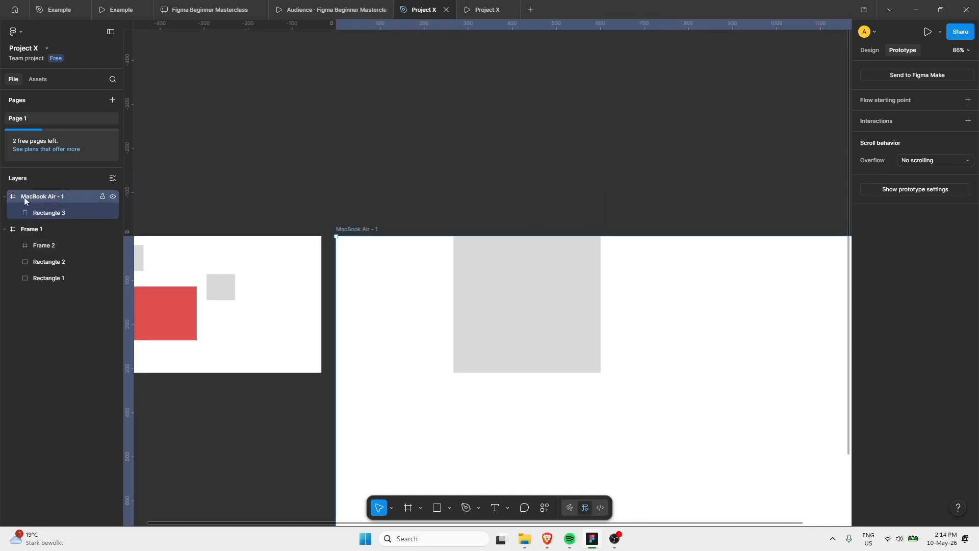
left_click(28, 214)
left_click(29, 228)
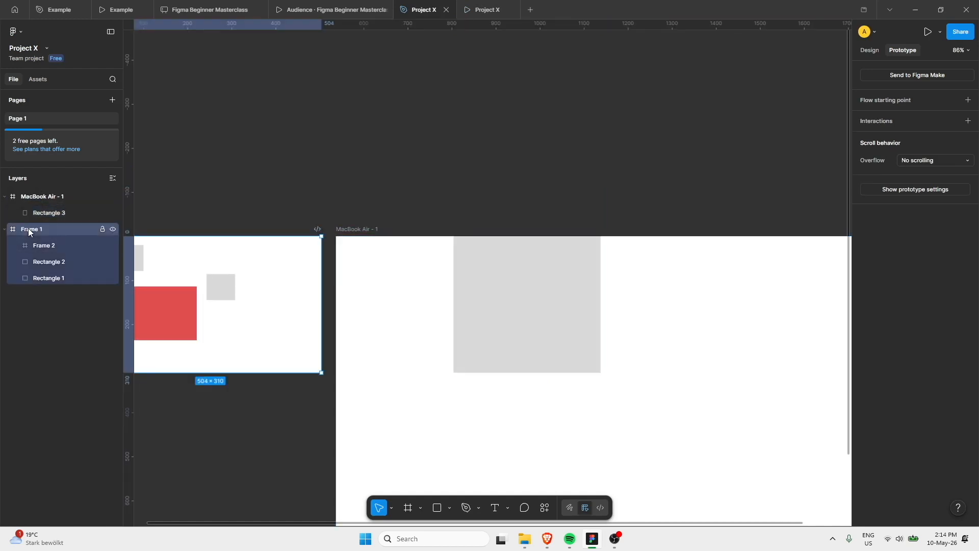
left_click(47, 212)
left_click_drag(40, 210, 39, 186)
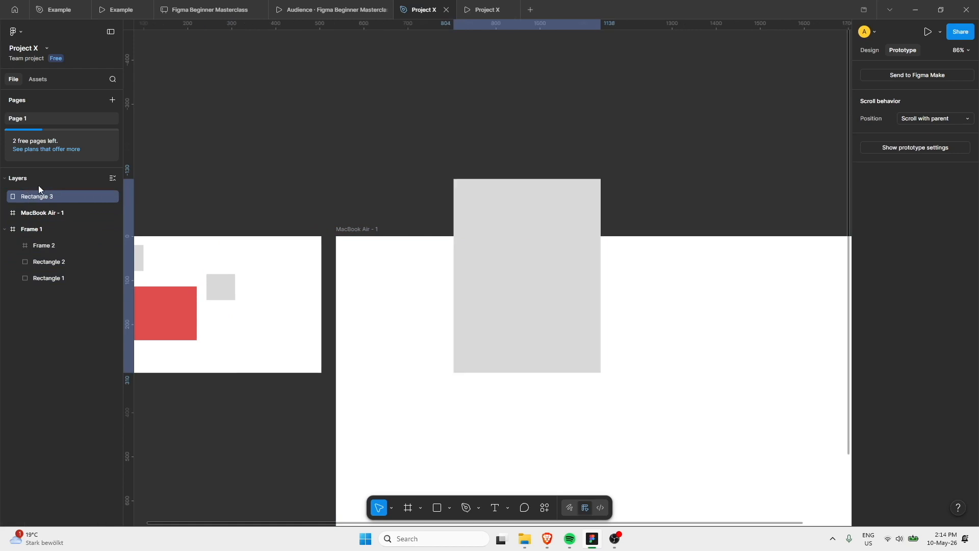
left_click(488, 6)
left_click(424, 9)
left_click(488, 137)
scroll(514, 329, "down", 5)
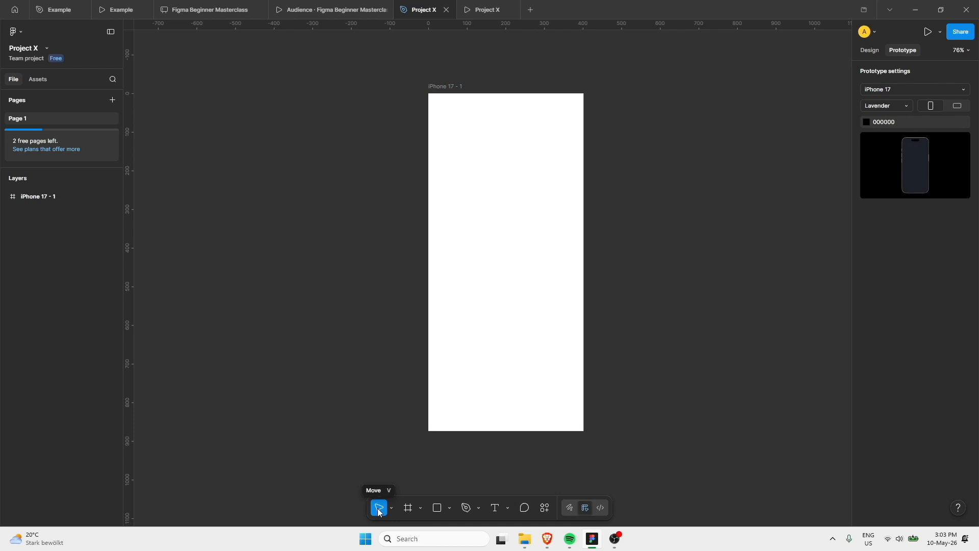
Try out the Move, Frame and Rectangle tools and switch between Move and Rectangle
left_click(451, 413)
left_click(393, 383)
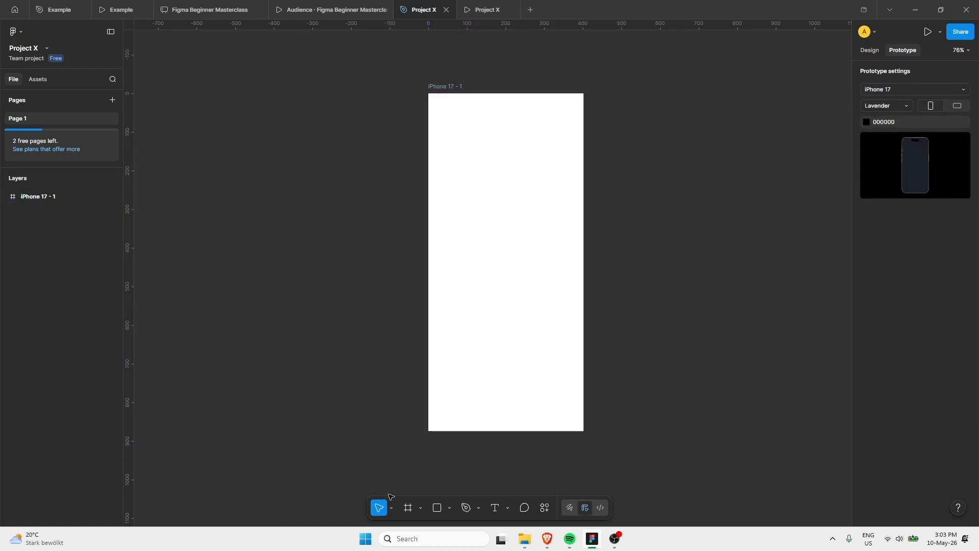
left_click(412, 509)
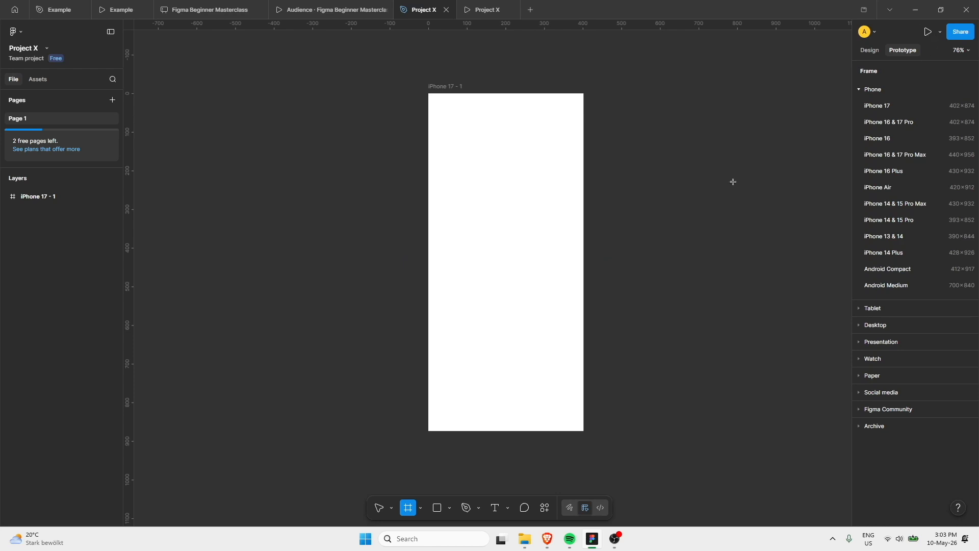
left_click(437, 507)
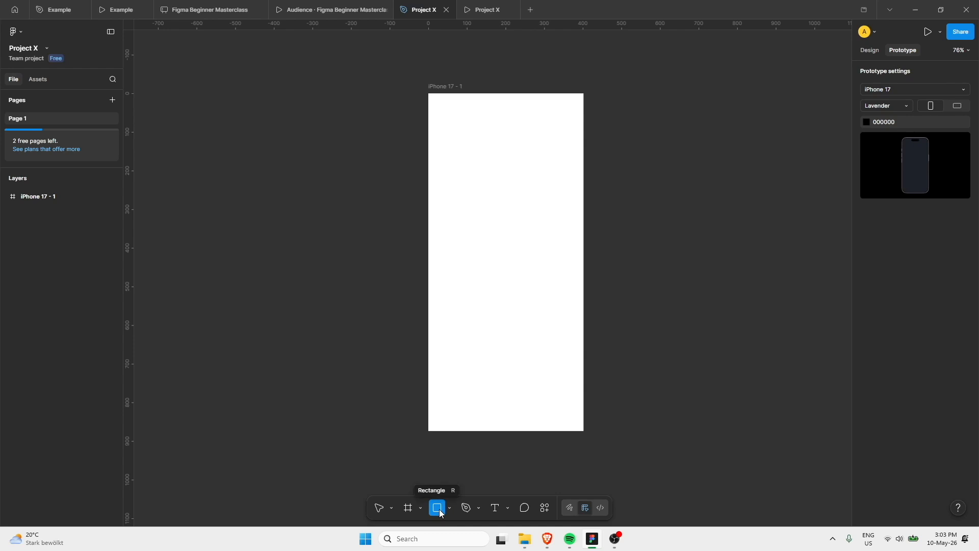
left_click(380, 507)
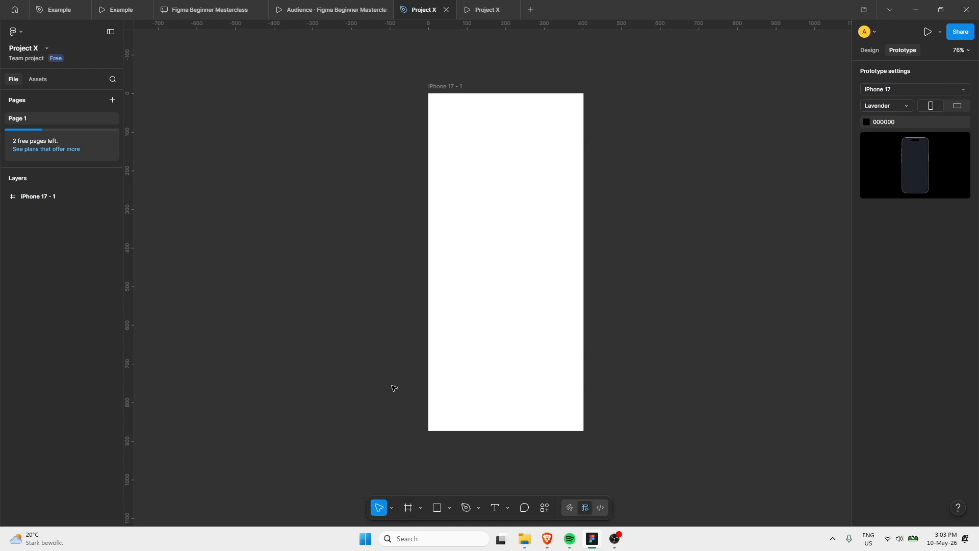
key("r")
key("v")
key("r")
key("v")
Draw a rectangle about 355 × 144 near the top of the iPhone 17 frame and a horizontal line about 354 long below it
key("r")
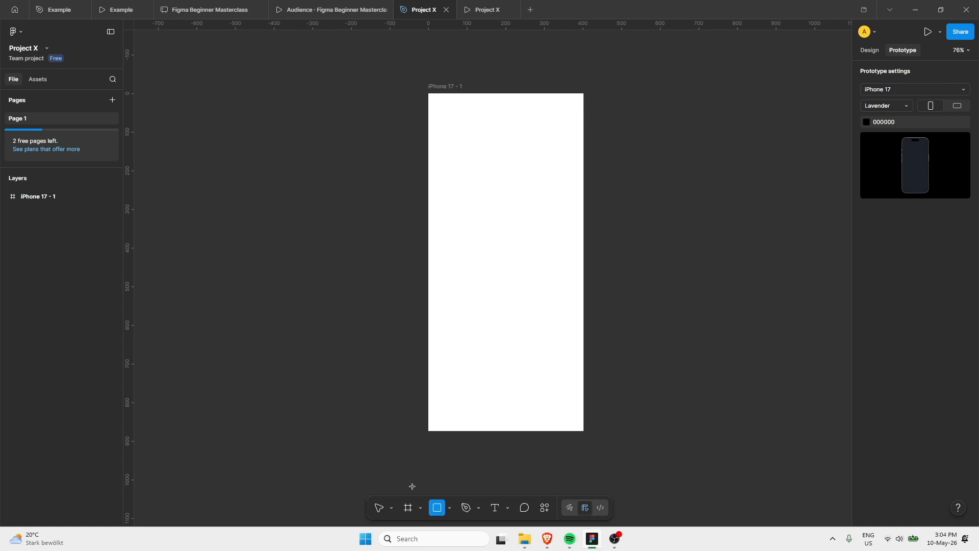
left_click_drag(439, 107, 577, 163)
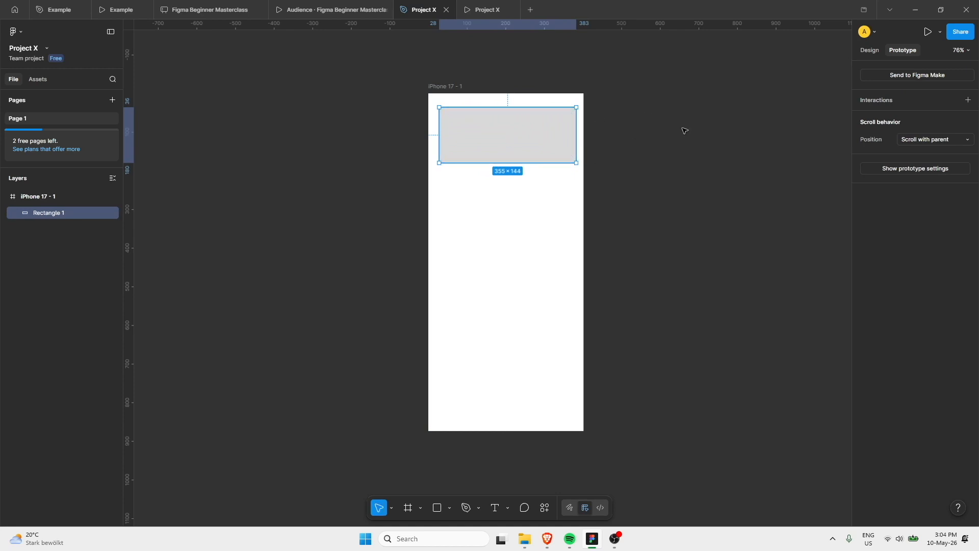
left_click(449, 507)
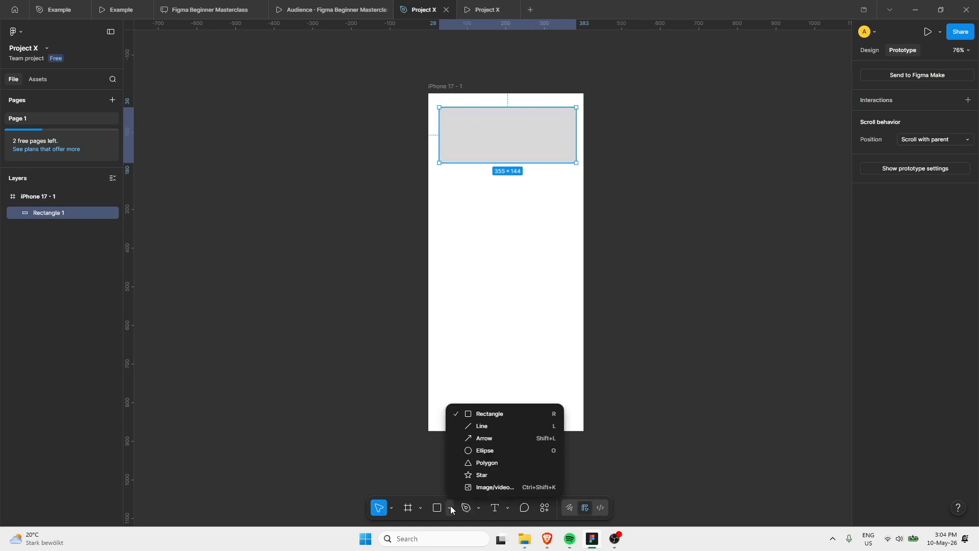
left_click(483, 427)
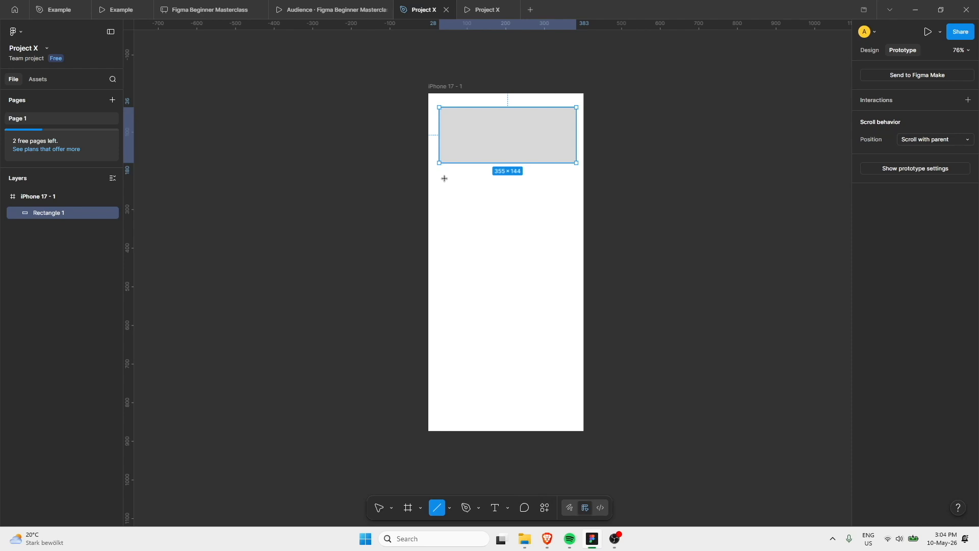
left_click_drag(439, 177, 576, 177)
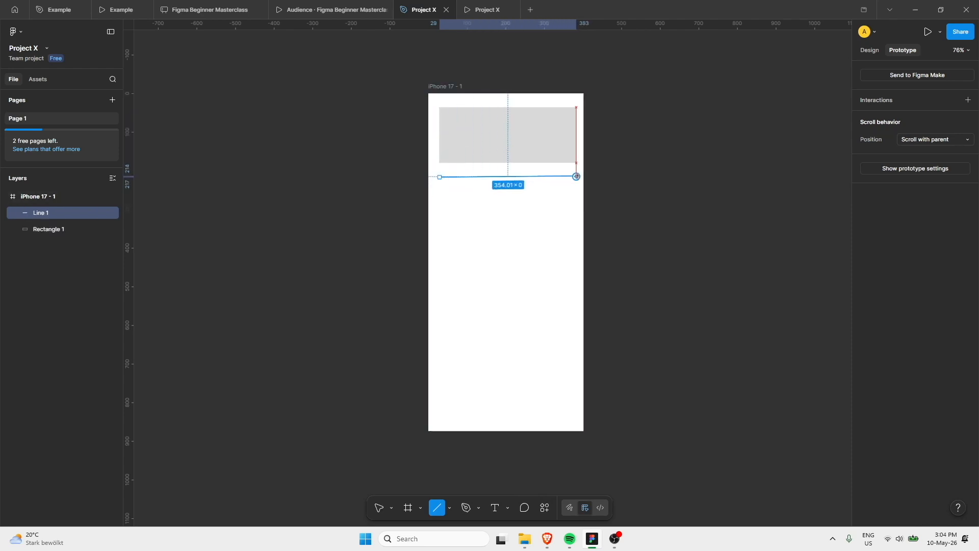
Draw a circle about 154 × 154 below the line's left end in the iPhone 17 frame
left_click(451, 508)
left_click(465, 448)
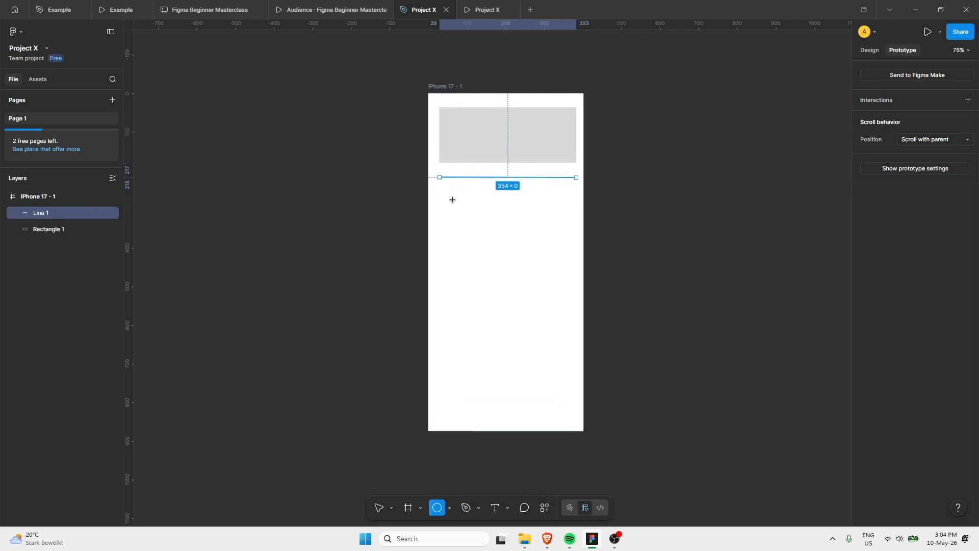
left_click_drag(441, 194, 501, 231)
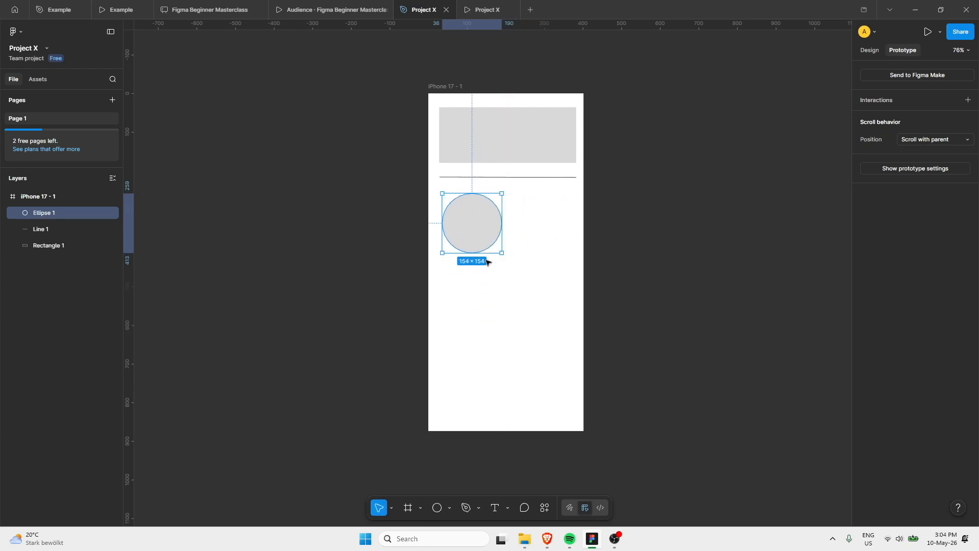
Resize the circle to about 128 × 128 and draw a square about 128 × 128 level with it in the iPhone 17 frame
mouse_move(501, 253)
left_mouse_down()
mouse_move(477, 224)
mouse_move(556, 306)
mouse_move(476, 223)
mouse_move(561, 293)
mouse_move(492, 244)
left_mouse_up()
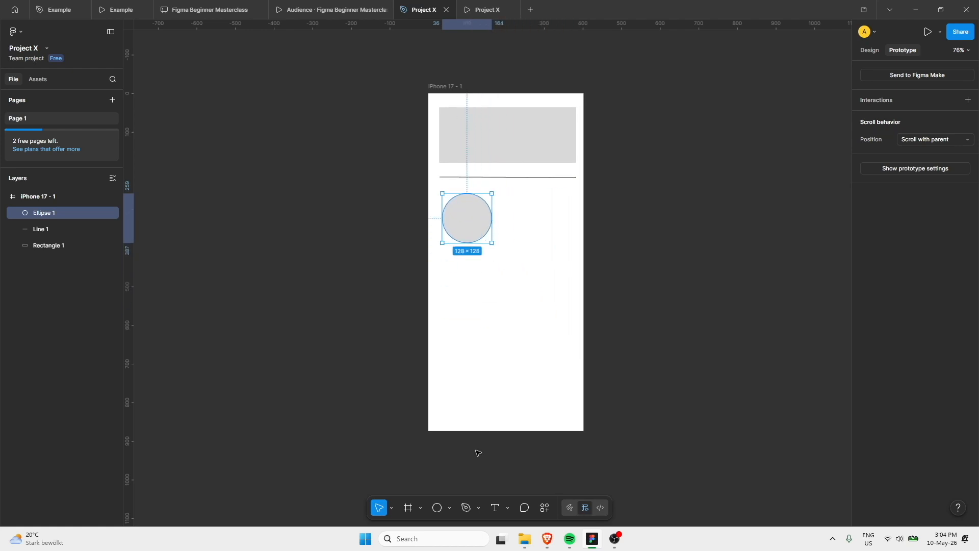
left_click(450, 508)
left_click(473, 414)
mouse_move(449, 275)
left_mouse_down()
mouse_move(552, 385)
mouse_move(474, 300)
mouse_move(493, 308)
mouse_move(443, 270)
left_mouse_up()
left_click(529, 250)
left_click_drag(483, 296, 549, 221)
Try out the Line tool with a horizontal line about 188 long below the circle and square, and delete it
left_click(449, 507)
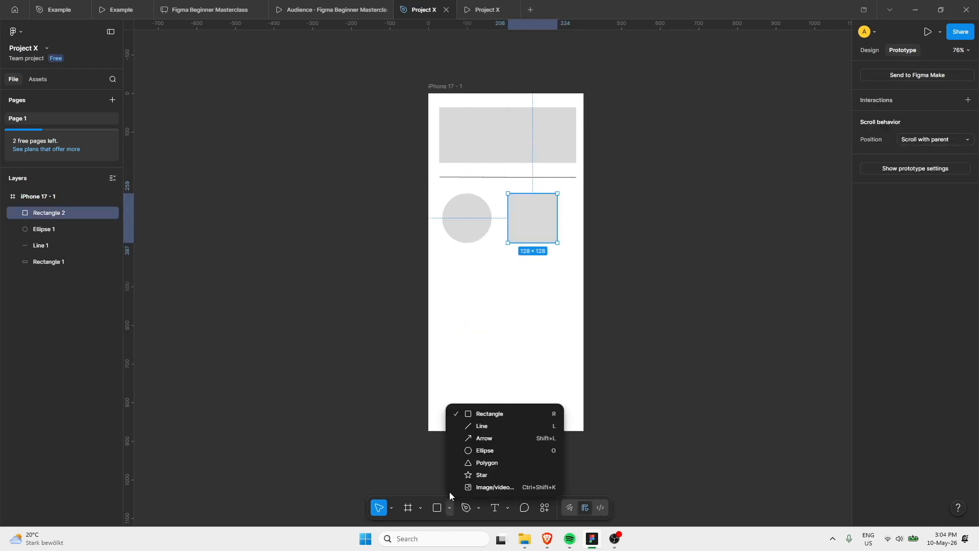
left_click(487, 424)
left_click_drag(460, 295, 524, 294)
mouse_move(532, 289)
left_mouse_down()
mouse_move(539, 272)
mouse_move(548, 295)
mouse_move(538, 312)
mouse_move(550, 309)
mouse_move(561, 293)
mouse_move(556, 264)
mouse_move(595, 258)
mouse_move(503, 322)
mouse_move(501, 307)
mouse_move(543, 327)
mouse_move(517, 283)
mouse_move(624, 293)
mouse_move(401, 301)
mouse_move(586, 292)
mouse_move(405, 293)
mouse_move(446, 284)
mouse_move(461, 241)
mouse_move(461, 355)
mouse_move(461, 282)
mouse_move(461, 291)
mouse_move(511, 256)
mouse_move(463, 197)
mouse_move(496, 333)
mouse_move(445, 301)
mouse_move(483, 331)
mouse_move(513, 303)
mouse_move(507, 257)
mouse_move(385, 285)
mouse_move(526, 269)
mouse_move(603, 332)
mouse_move(400, 289)
mouse_move(481, 315)
mouse_move(475, 286)
mouse_move(532, 289)
mouse_move(506, 319)
left_mouse_up()
left_click(547, 270)
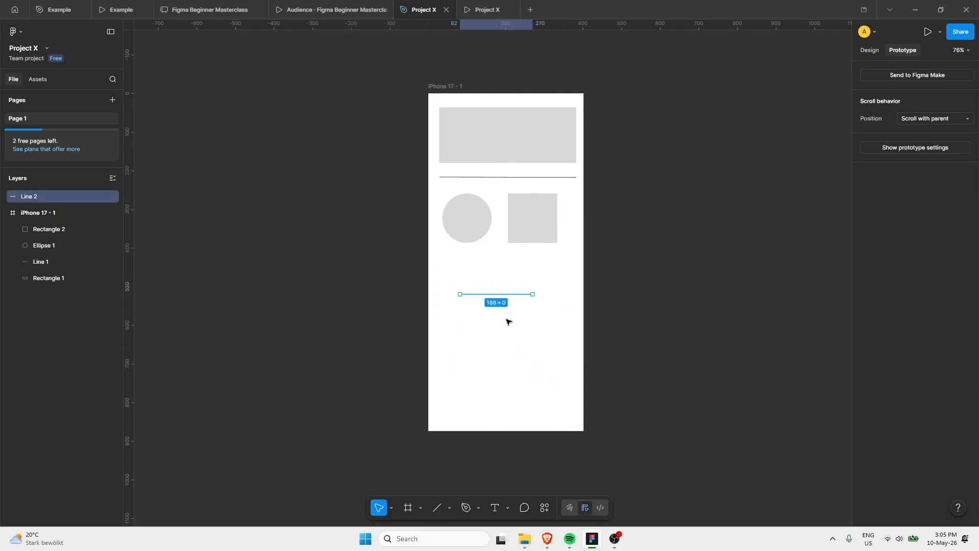
left_click(509, 321)
left_click_drag(534, 283, 503, 340)
key("Delete")
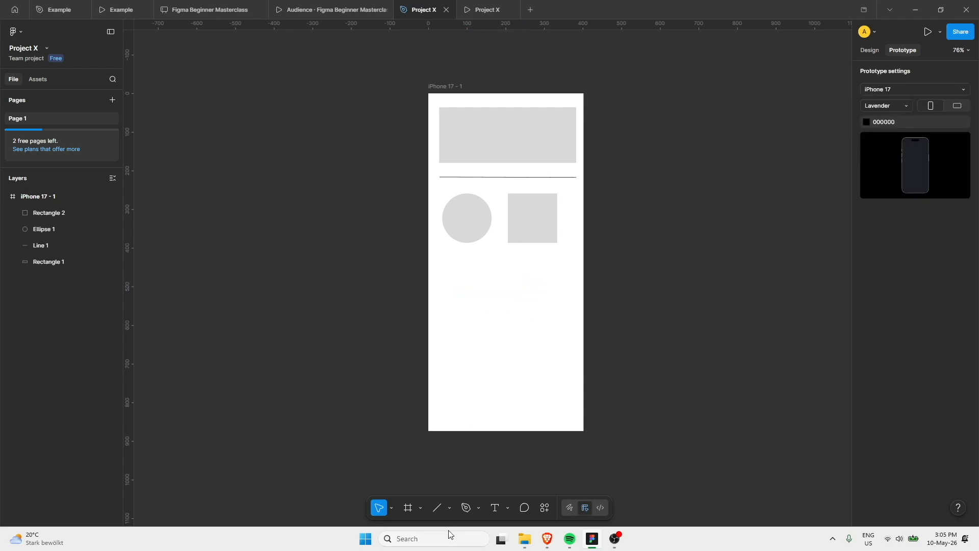
left_click(451, 507)
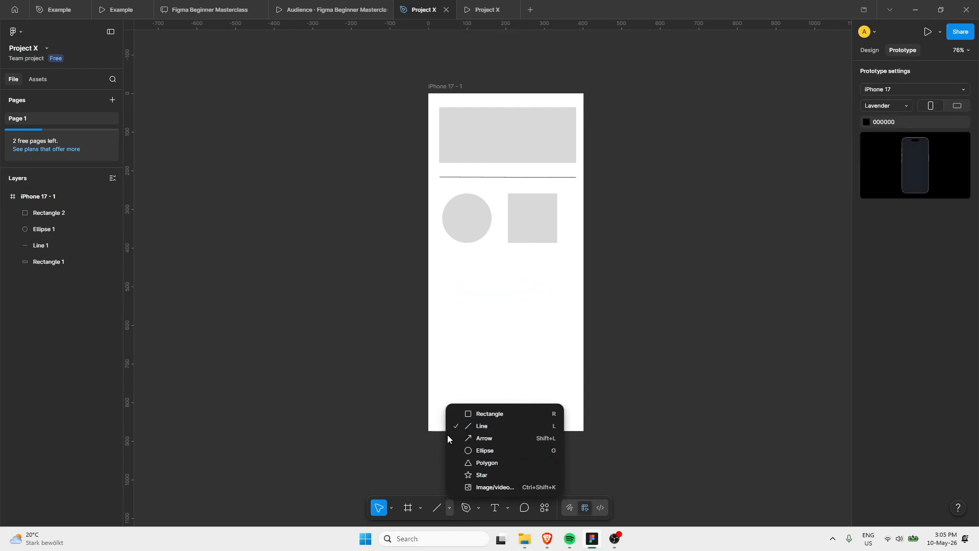
left_click(400, 431)
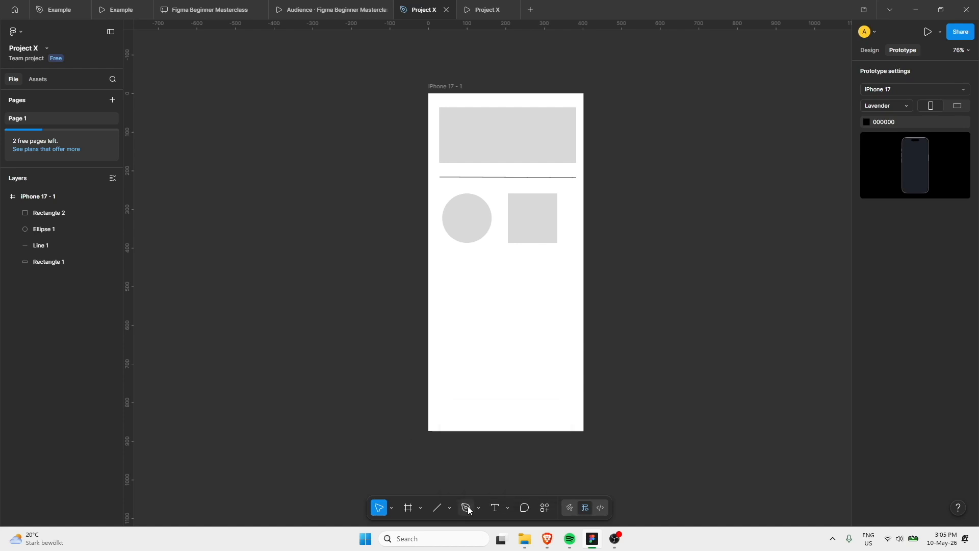
Draw a closed path about 313 × 150 with the Pen tool below the circle and square, with straight upper edges and a curved underside
left_click(466, 508)
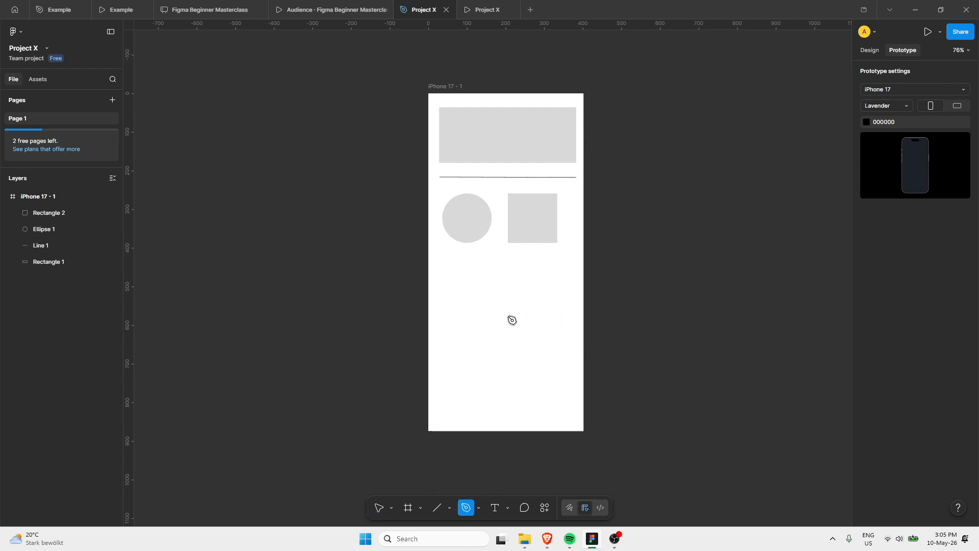
scroll(497, 311, "up", 1)
scroll(497, 311, "up", 2)
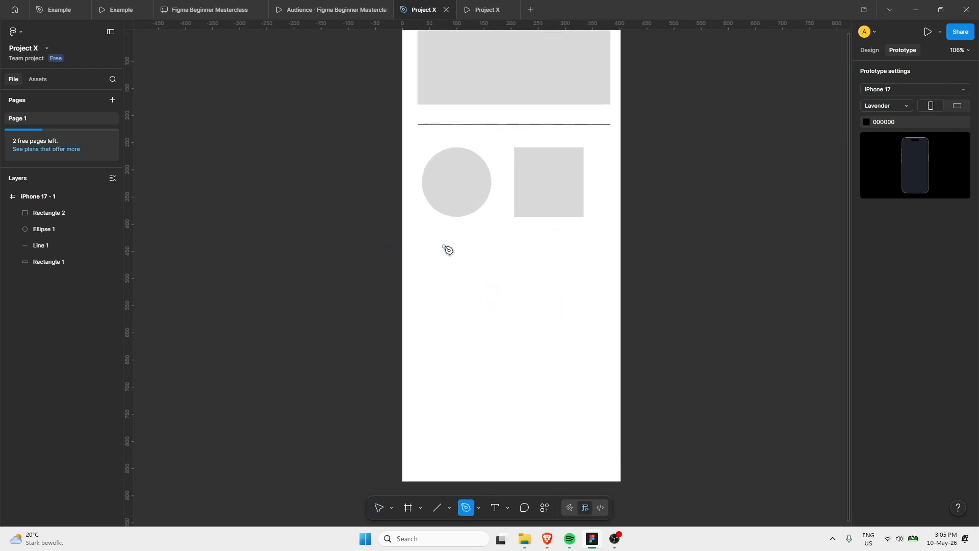
left_click(424, 251)
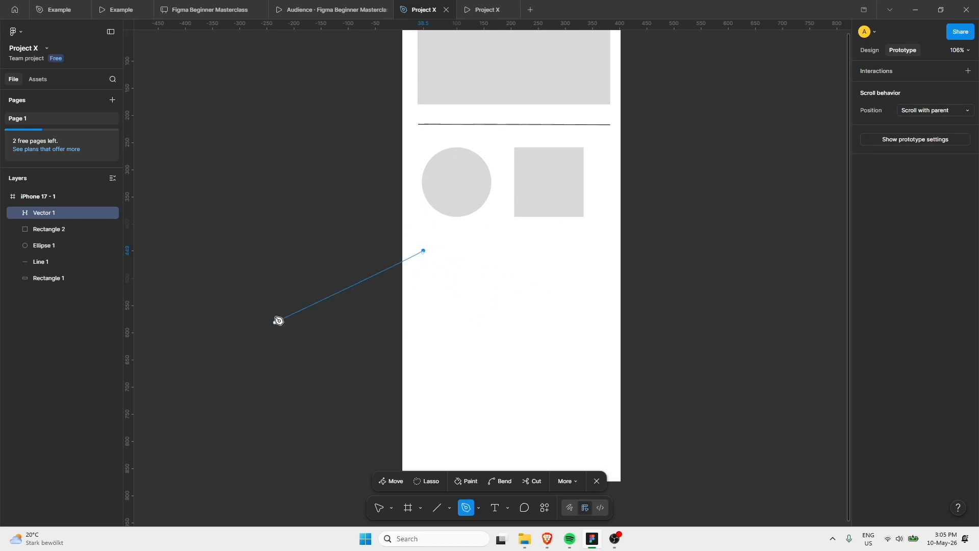
key("ctrl+z")
left_click(424, 250)
left_click(481, 240)
left_click(592, 256)
left_click(493, 317)
left_click_drag(497, 320, 419, 281)
left_click(424, 249)
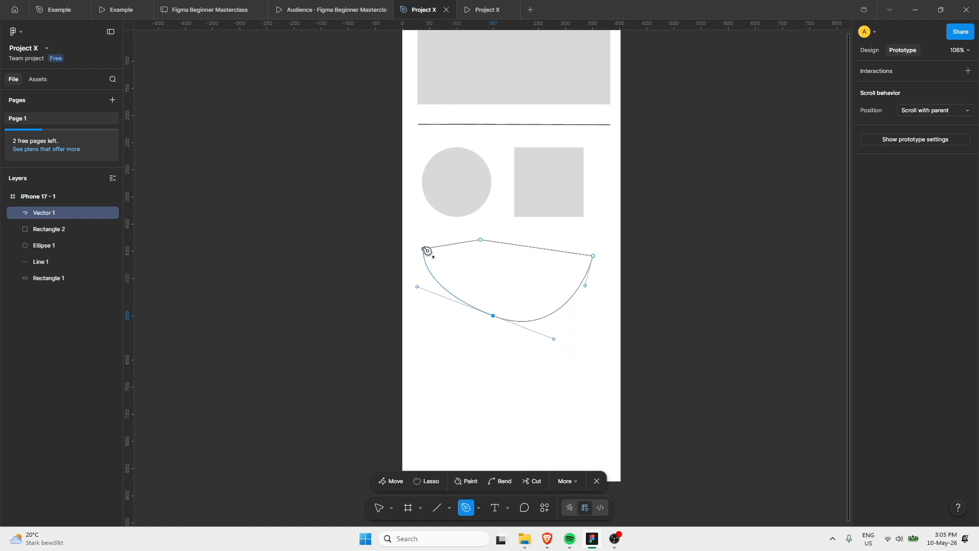
key("Escape")
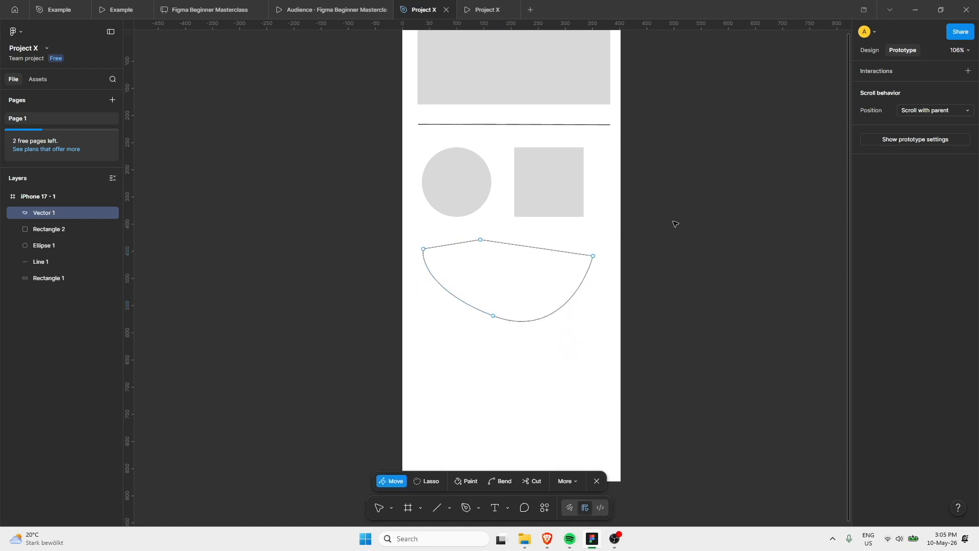
key("Escape")
left_click(675, 224)
Draw a shallow V-shaped path about 313 × 53.5 with the Pen tool between the two outer corners of the closed shape
key("p")
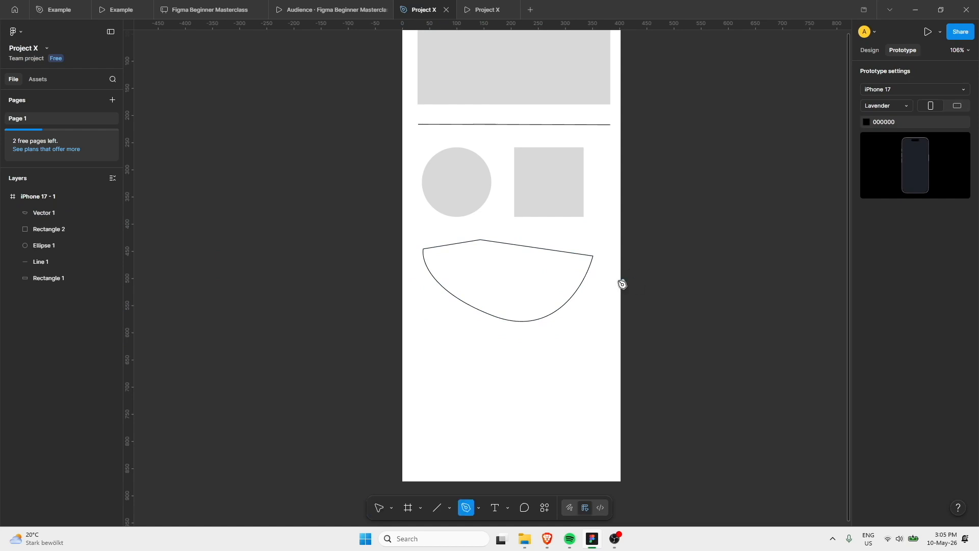
left_click(593, 256)
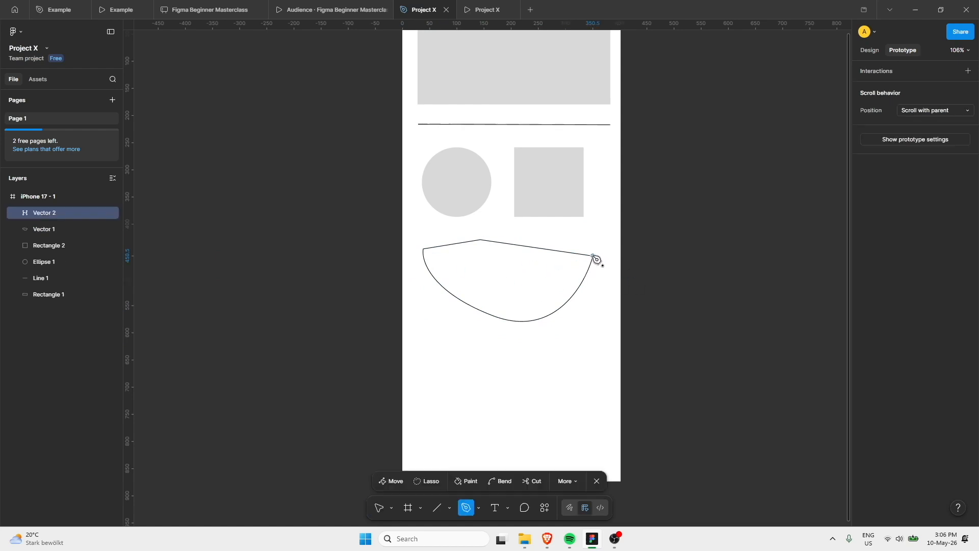
left_click(510, 278)
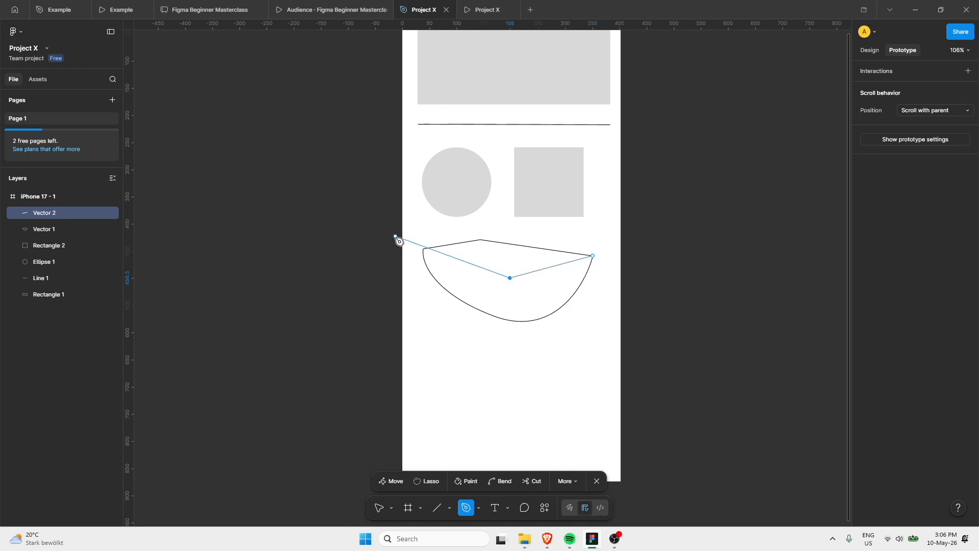
left_click(424, 249)
key("Escape")
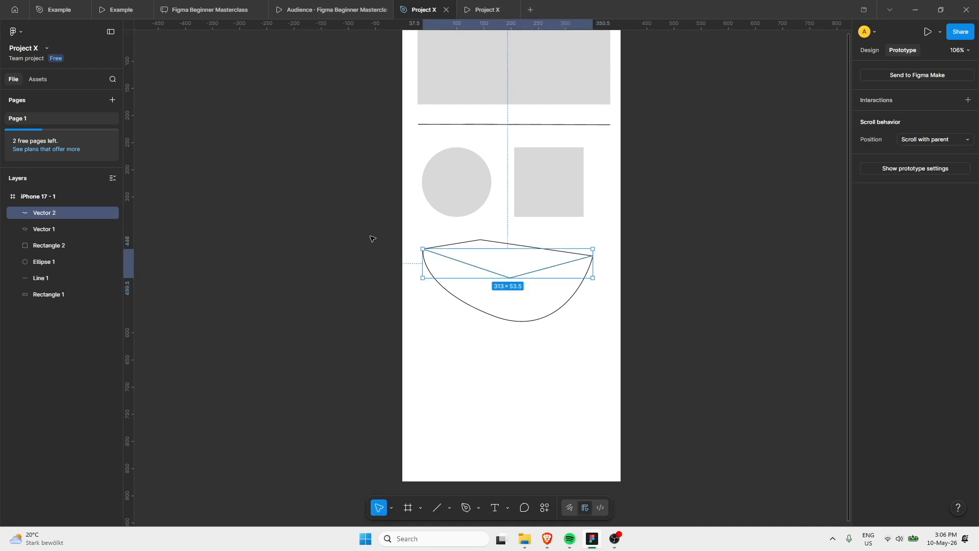
key("Escape")
Draw a curved path with the Pen tool from the V's lowest point to the bottom edge of the closed shape
key("p")
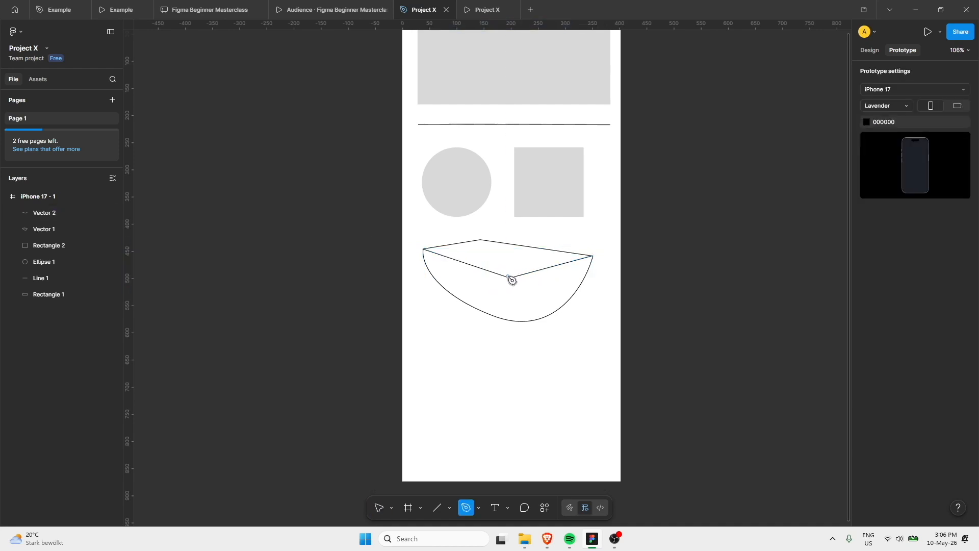
left_click(509, 278)
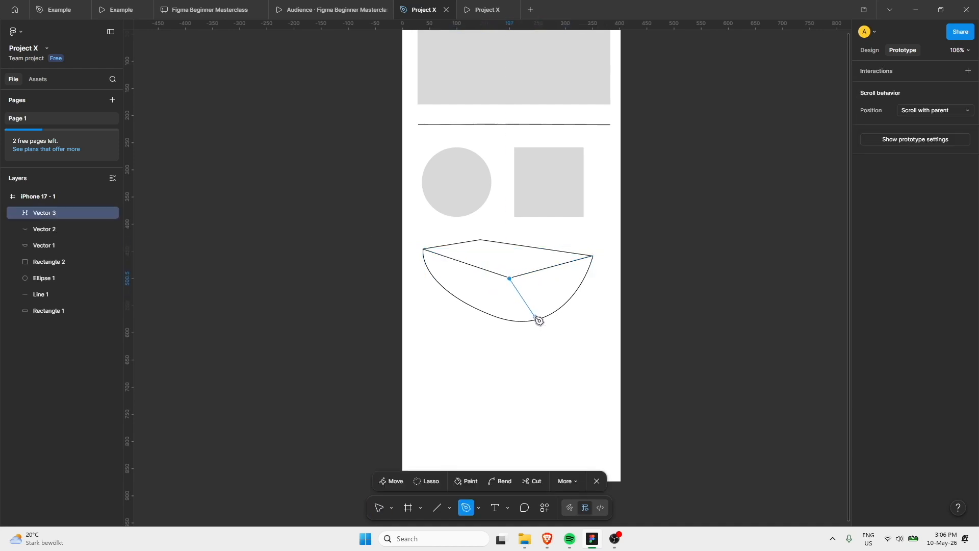
left_click_drag(529, 320, 555, 324)
key("Escape")
left_click(625, 272)
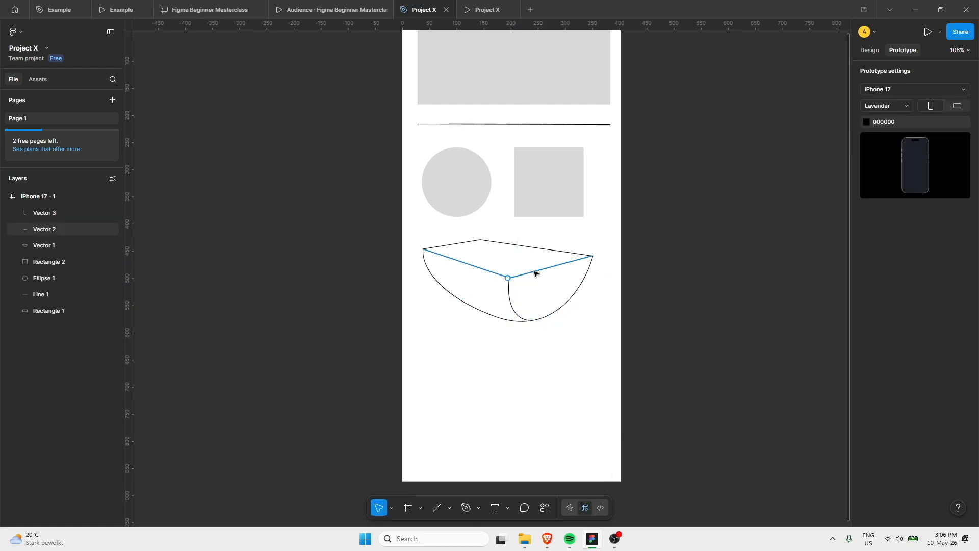
Draw a vertical path with the Pen tool from the shape's upper vertex down to the V-shaped line, completing the boat drawing
key("p")
left_click(481, 239)
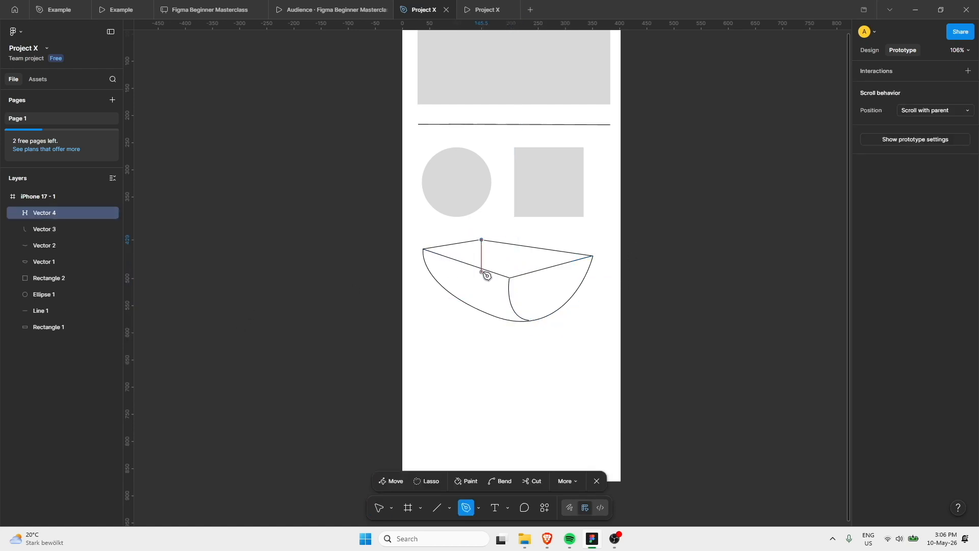
left_click(481, 268)
key("Escape")
key("Escape")
scroll(538, 265, "up", 5)
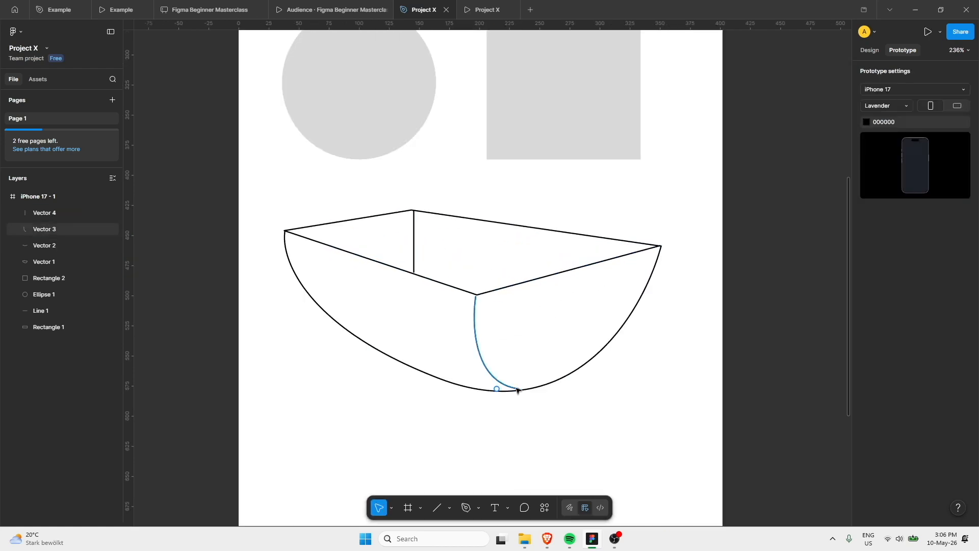
left_click(516, 389)
left_click(430, 335)
scroll(459, 293, "left", 3)
scroll(459, 294, "down", 1)
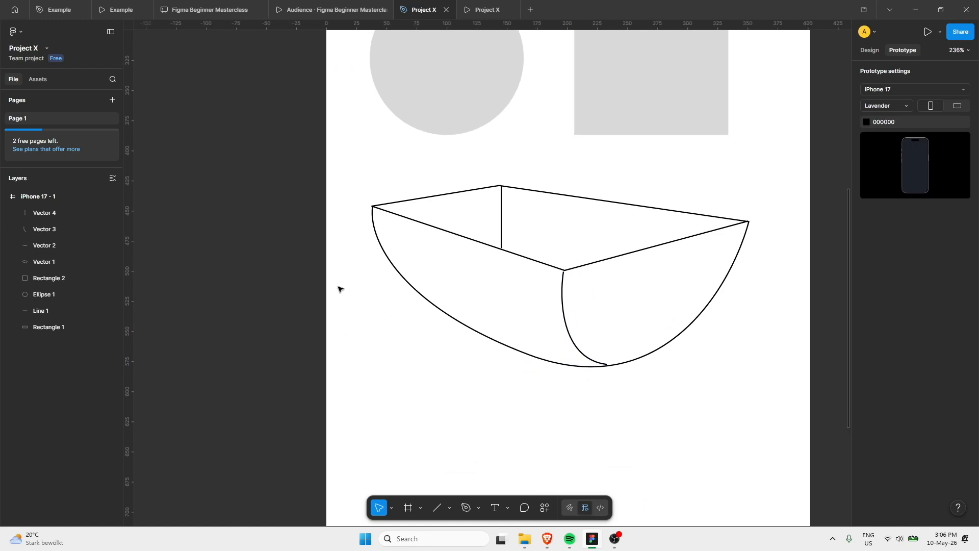
Examine the design properties of the boat's outer path and the horizontal line
left_click(875, 50)
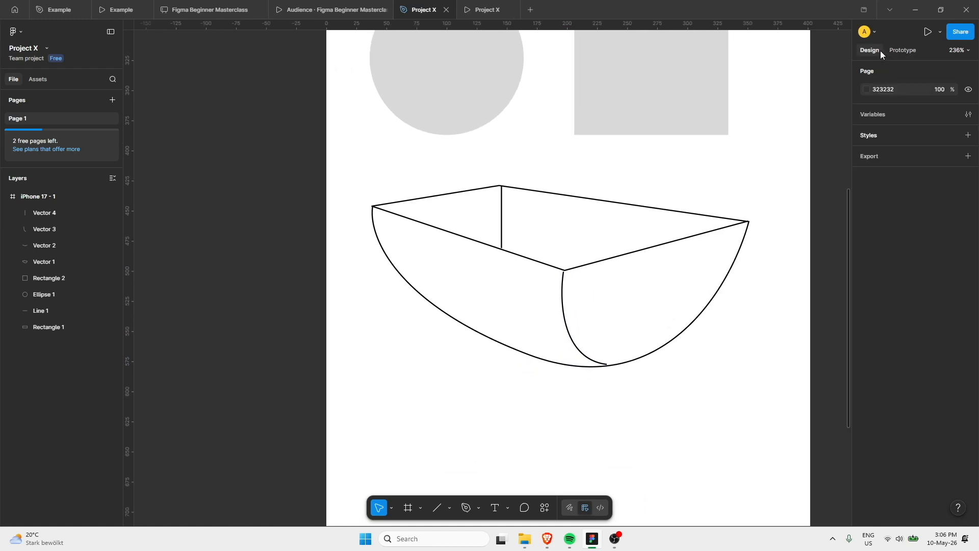
left_click(725, 285)
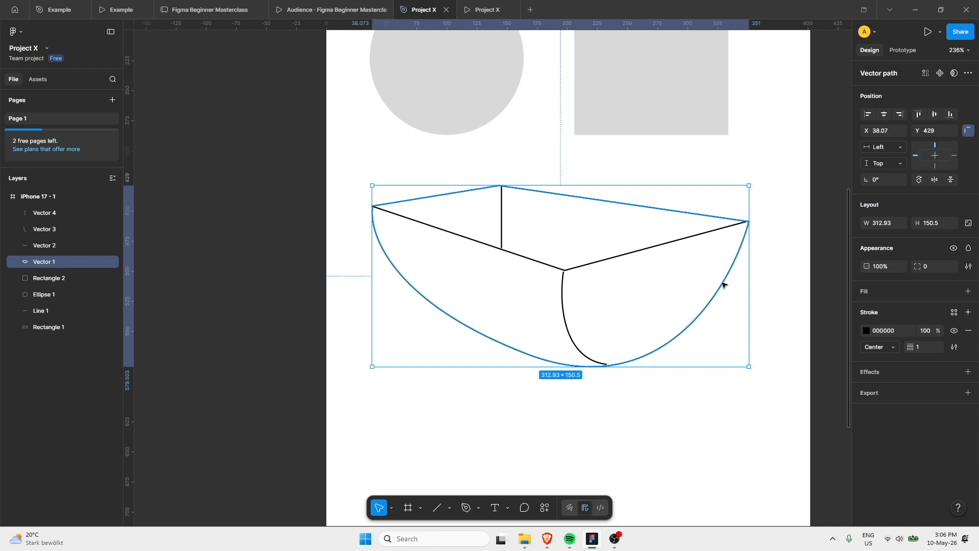
left_click(623, 153)
scroll(596, 190, "down", 5)
left_click_drag(487, 250, 417, 367)
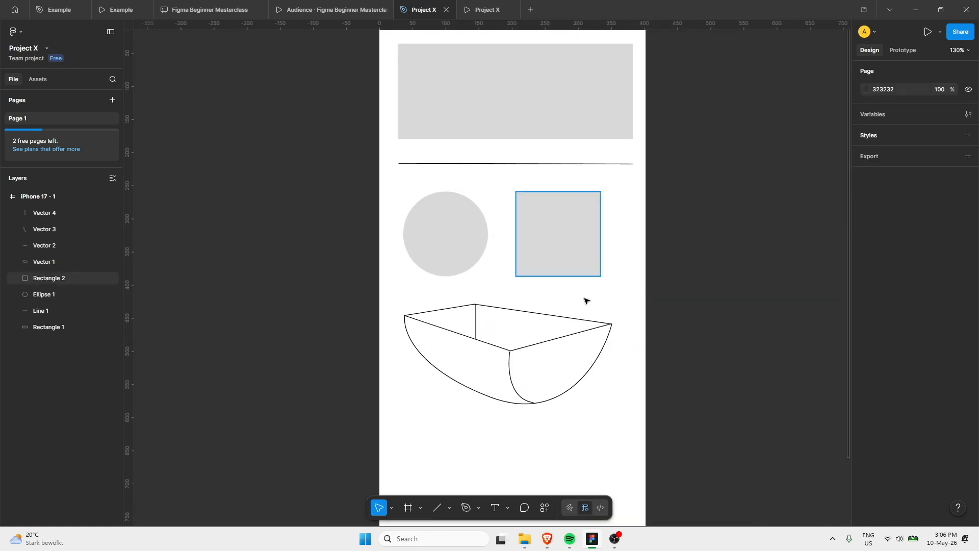
left_click(509, 163)
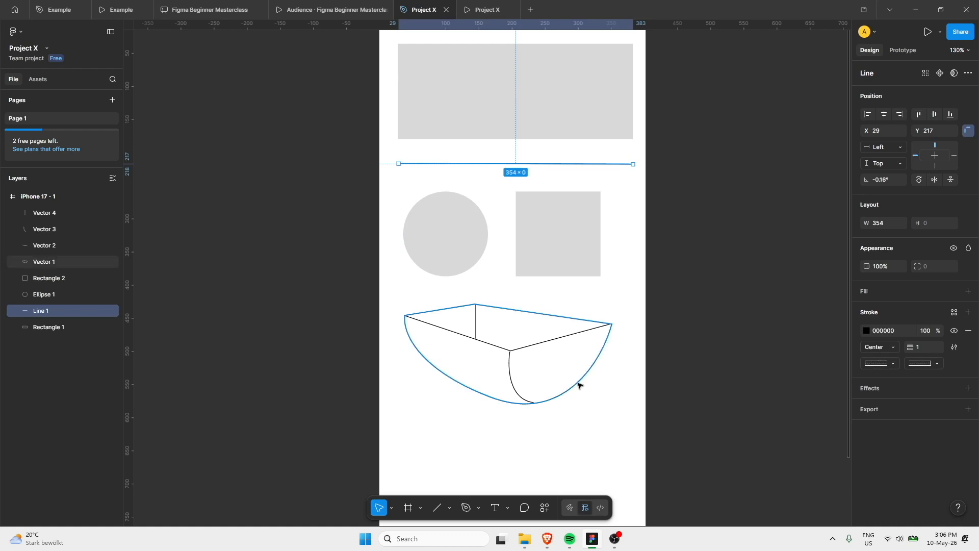
left_click(578, 383)
Set the stroke weight of the boat's V-shaped line to 4 and its stroke colour to red
left_click(564, 337)
scroll(504, 348, "up", 1)
scroll(504, 348, "up", 1)
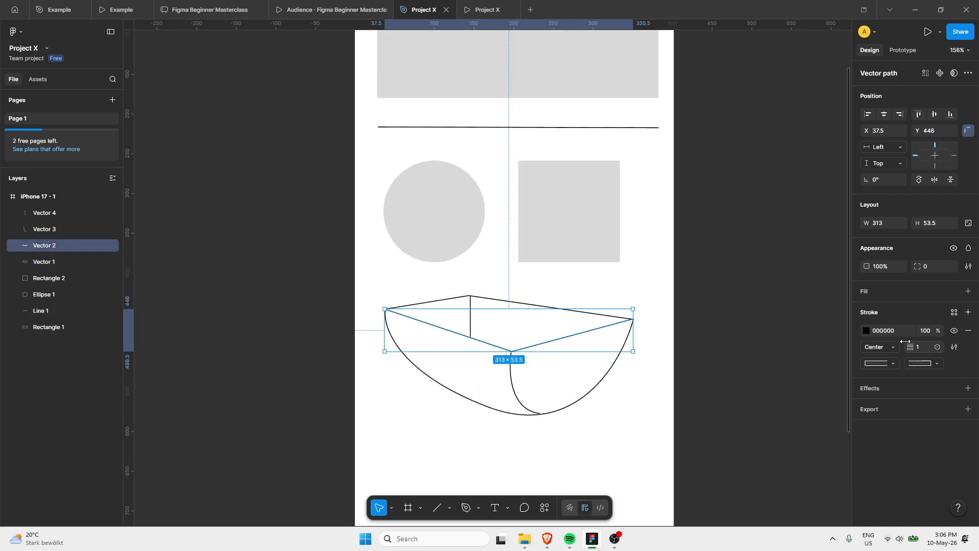
mouse_move(920, 348)
left_mouse_down()
mouse_move(932, 346)
mouse_move(924, 347)
left_mouse_up()
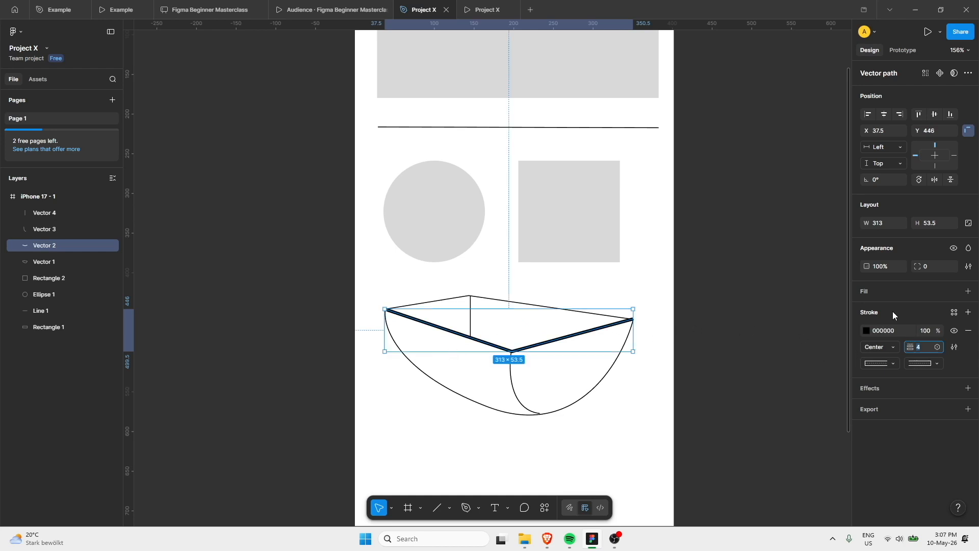
left_click(866, 330)
left_click(825, 334)
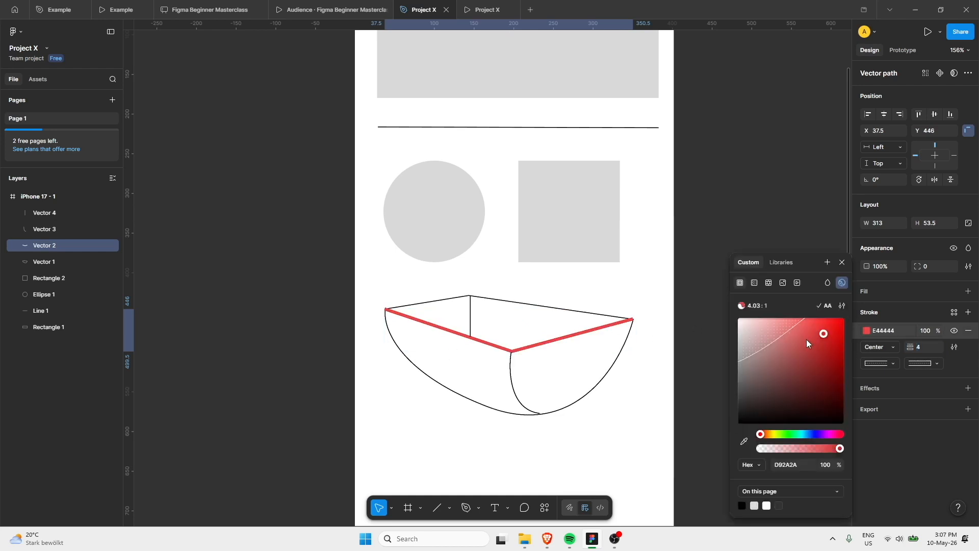
Change the square's fill colour to blue 2D6BF2 at 100% opacity
left_click(572, 237)
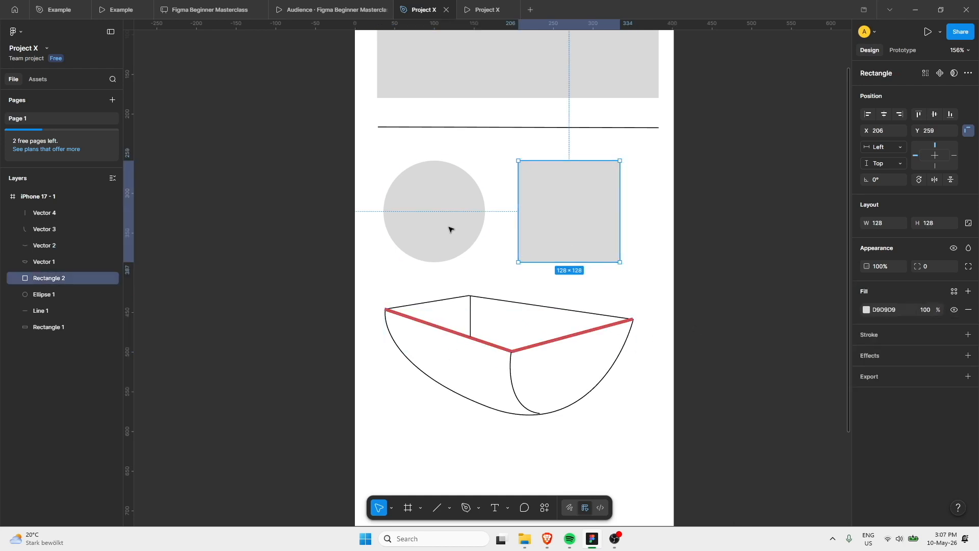
left_click(866, 310)
left_click(811, 434)
left_click_drag(812, 360, 824, 323)
mouse_move(826, 434)
left_mouse_down()
mouse_move(797, 434)
mouse_move(817, 434)
left_mouse_up()
left_click_drag(818, 448, 841, 439)
left_click(811, 434)
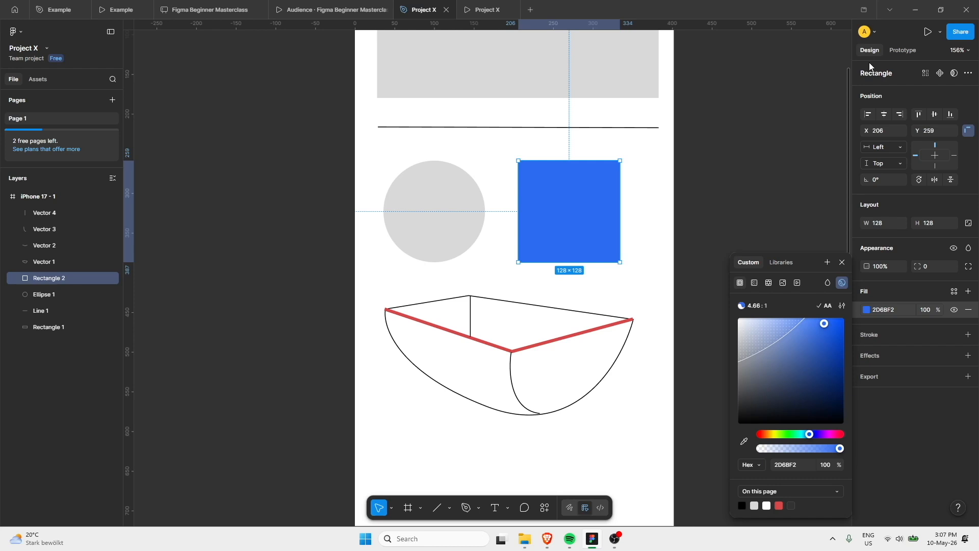
Add a black inside stroke of weight 1 to the blue square, trying red FF0000 and undoing that colour
left_click(968, 335)
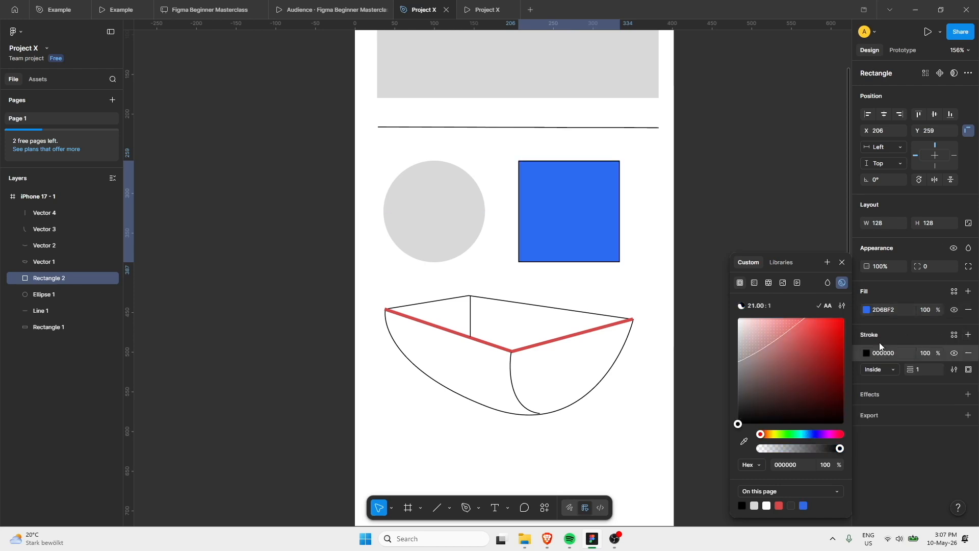
left_click_drag(813, 346, 844, 318)
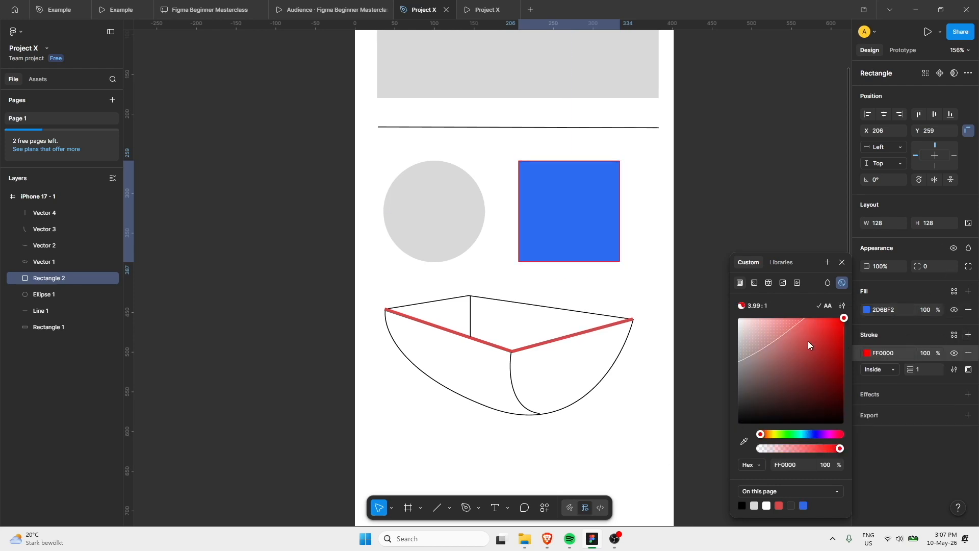
key("ctrl+z")
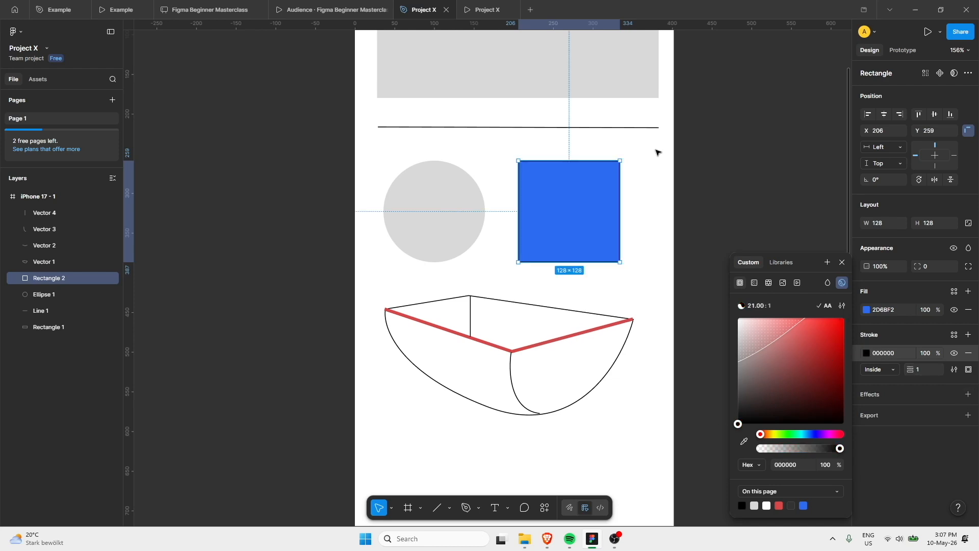
left_click(689, 184)
scroll(493, 304, "down", 5)
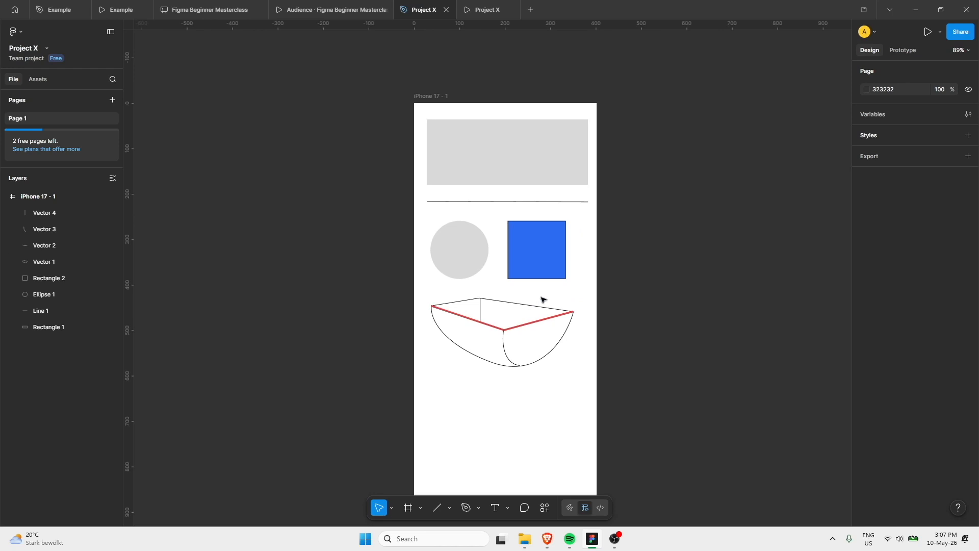
scroll(542, 299, "left", 2)
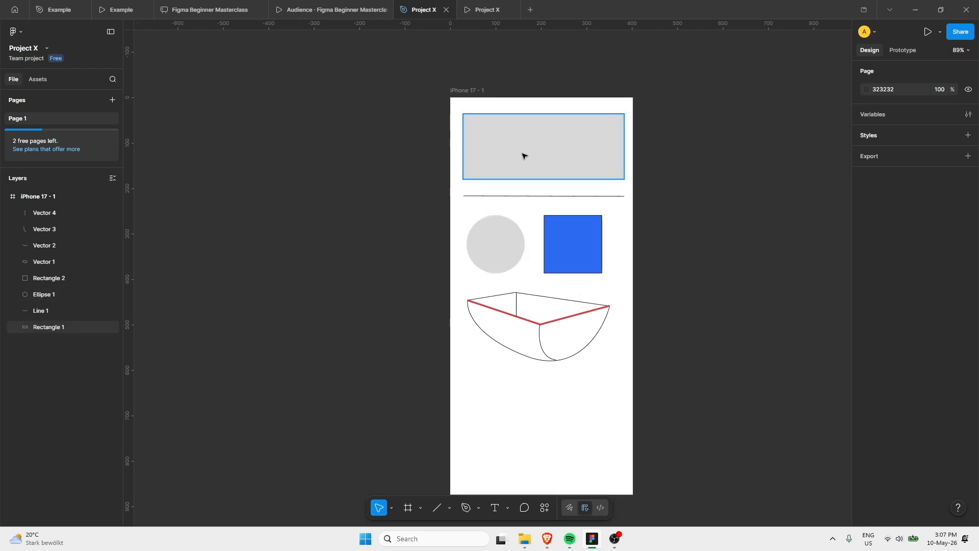
Add an auto-width text object below the boat reading "Hello world" followed by a long run of the letter a
scroll(518, 188, "up", 2, "ctrl")
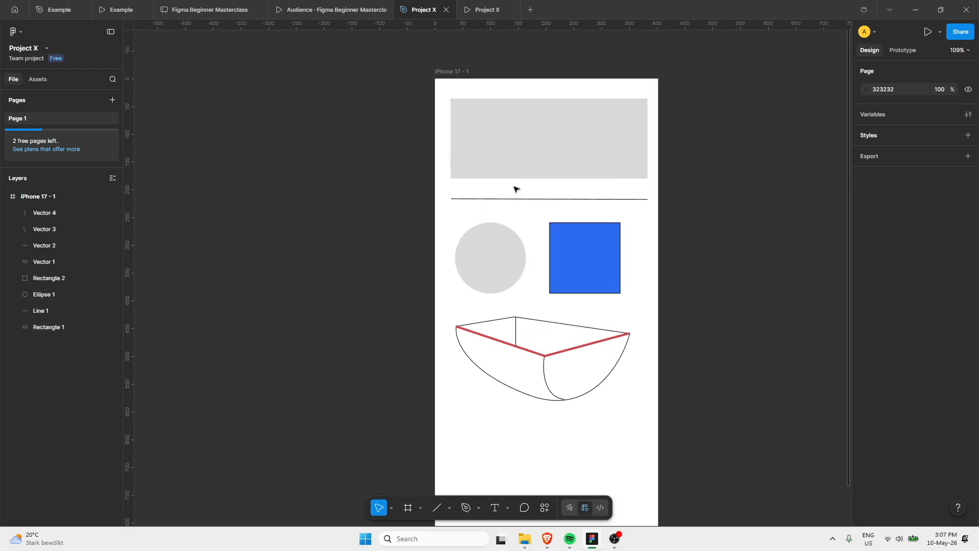
left_click(493, 507)
scroll(452, 343, "down", 3)
scroll(452, 343, "right", 2)
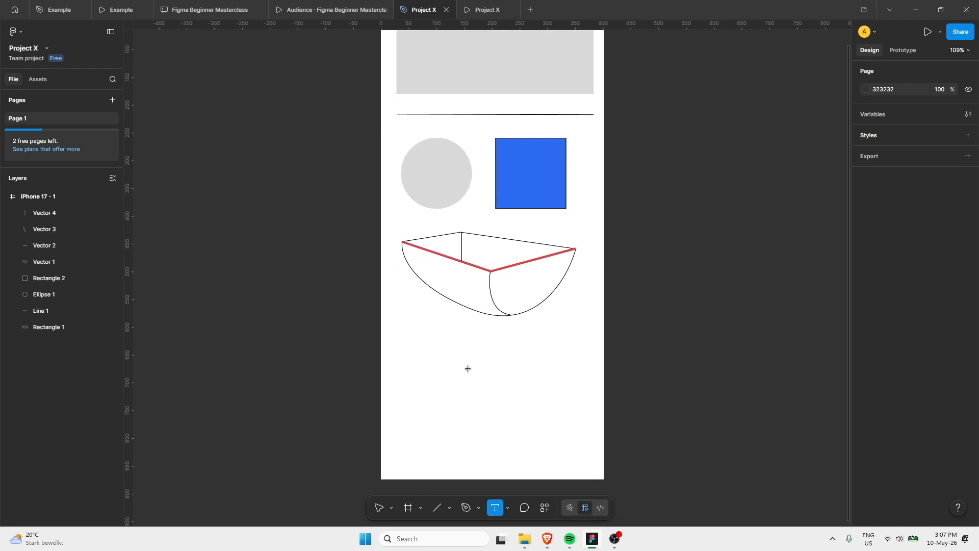
left_click(418, 382)
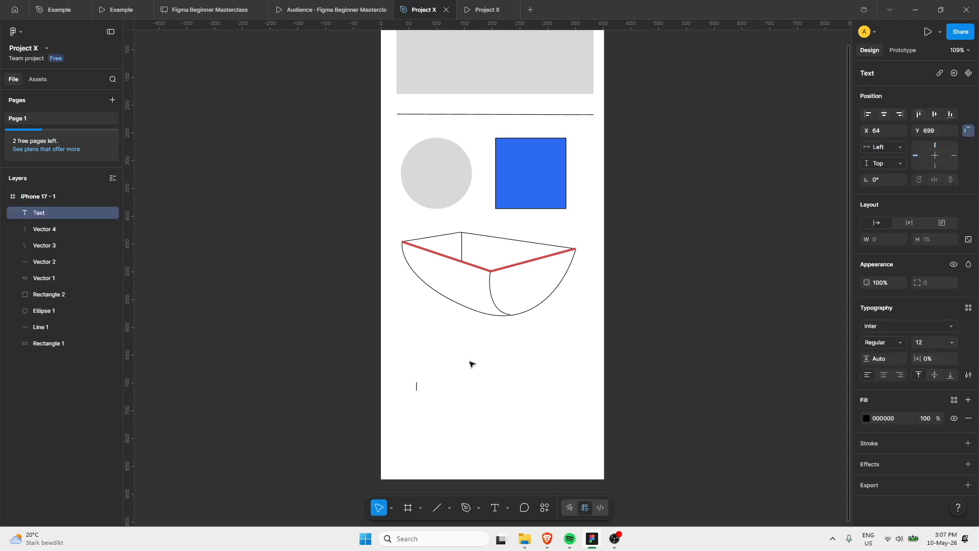
type("He;llo world aaaaaaa")
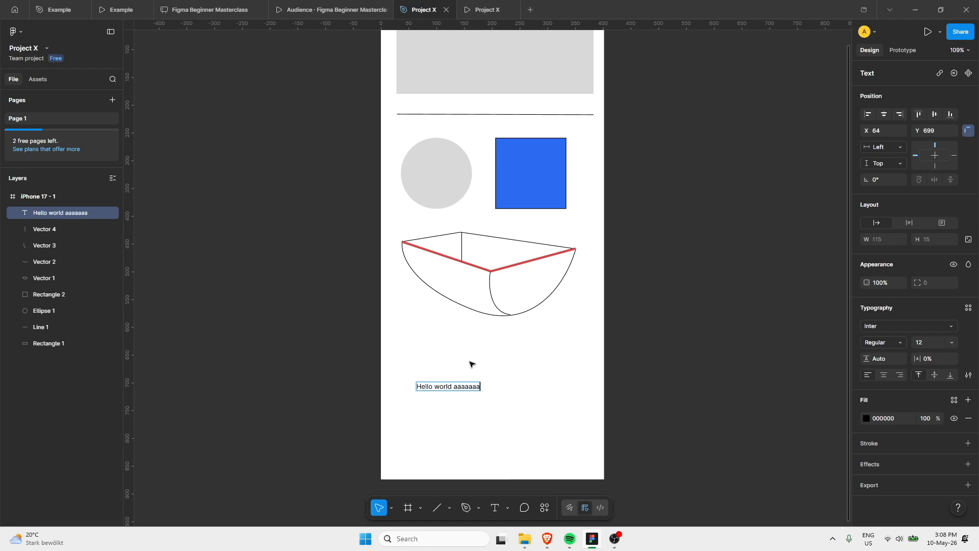
type("aaaaaaaaaaaaaaaaaaaaaaaaaaaaaaaaaaaaaaaaaaaaaa")
key("Escape")
key("f")
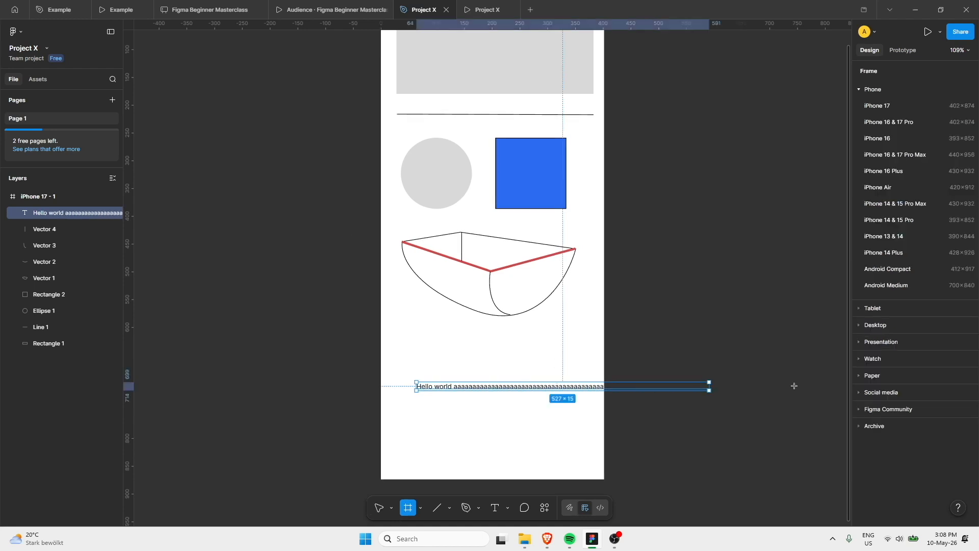
key("v")
left_click(726, 343)
left_click(540, 389)
left_click(552, 398)
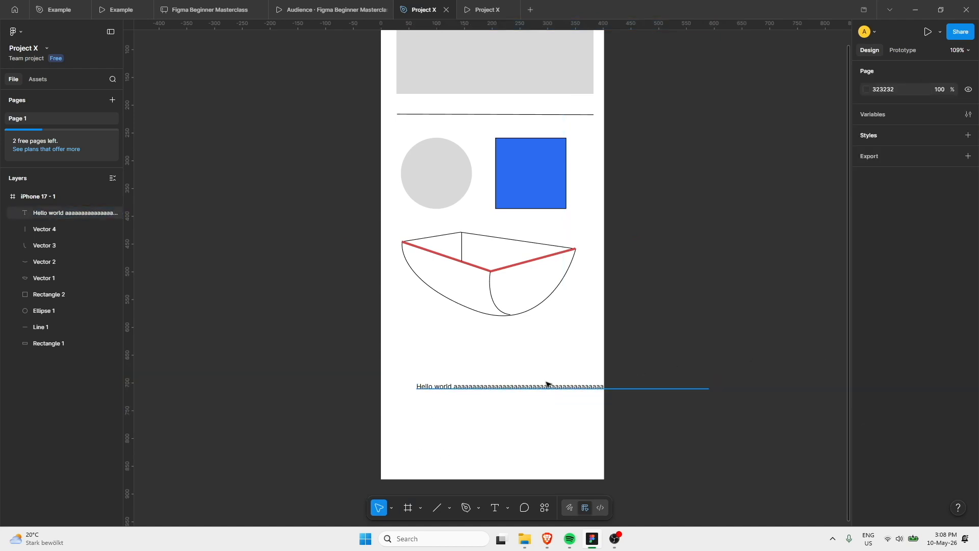
Replace the content of the single-line text below the boat with only a shorter run of the letter a
left_click(548, 385)
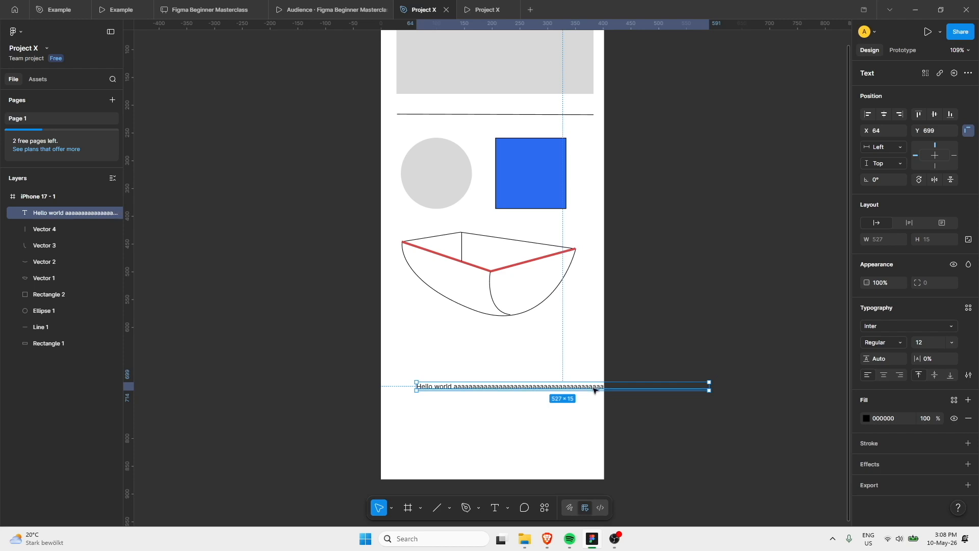
key("Return")
key("BackSpace")
type("aaaaaaaaaaaaaaaaaaaaaaaaaaaaaaaaaaaaa")
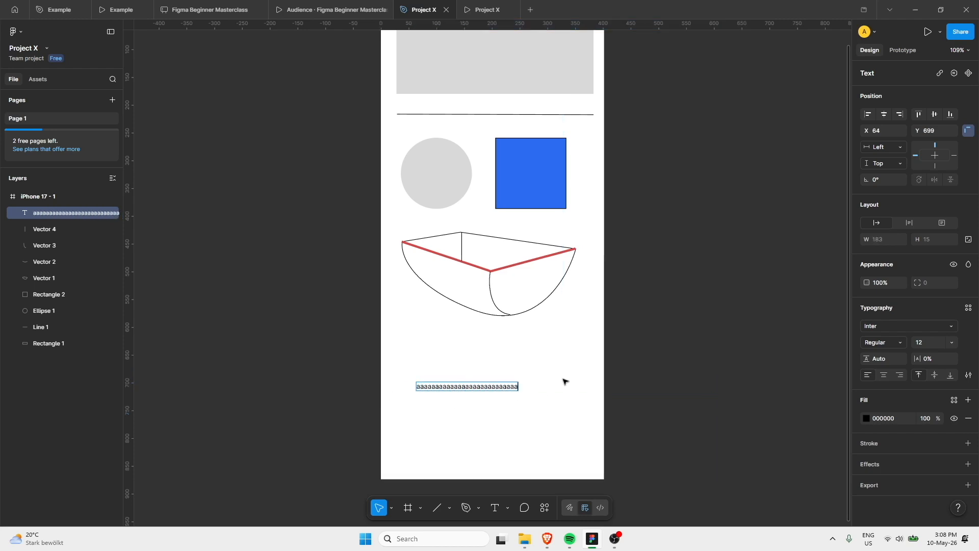
key("Escape")
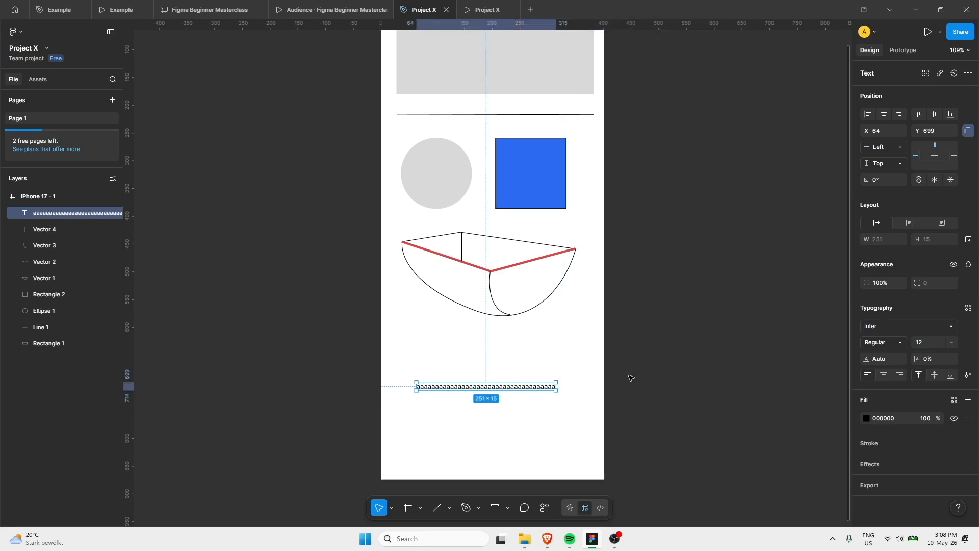
left_click(617, 377)
left_click(552, 386)
left_click(472, 376)
left_click(465, 387)
left_click(466, 373)
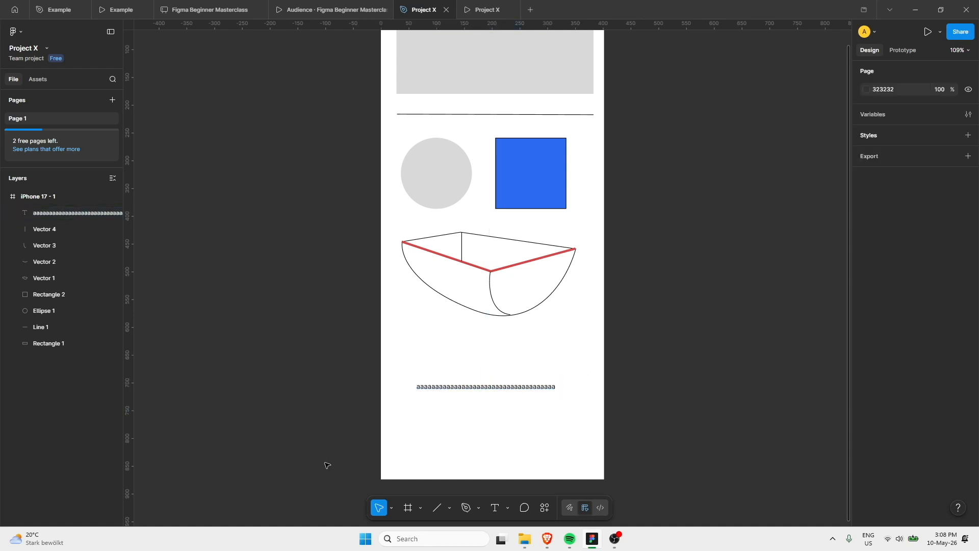
Draw a fixed text box about 220 × 18 below the line of a's and fill it with "Hello world" plus a long run of a's
left_click(497, 509)
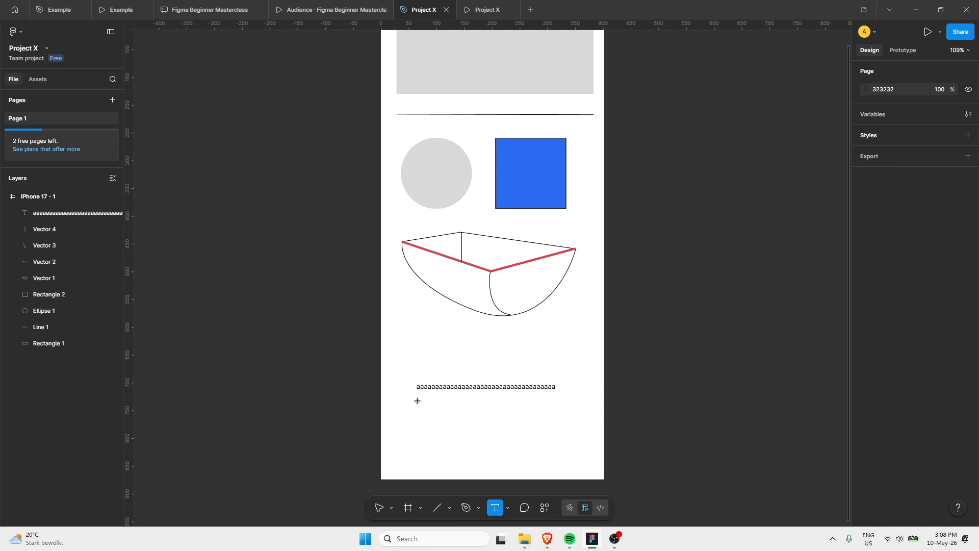
left_click_drag(415, 402, 539, 411)
type("Hel")
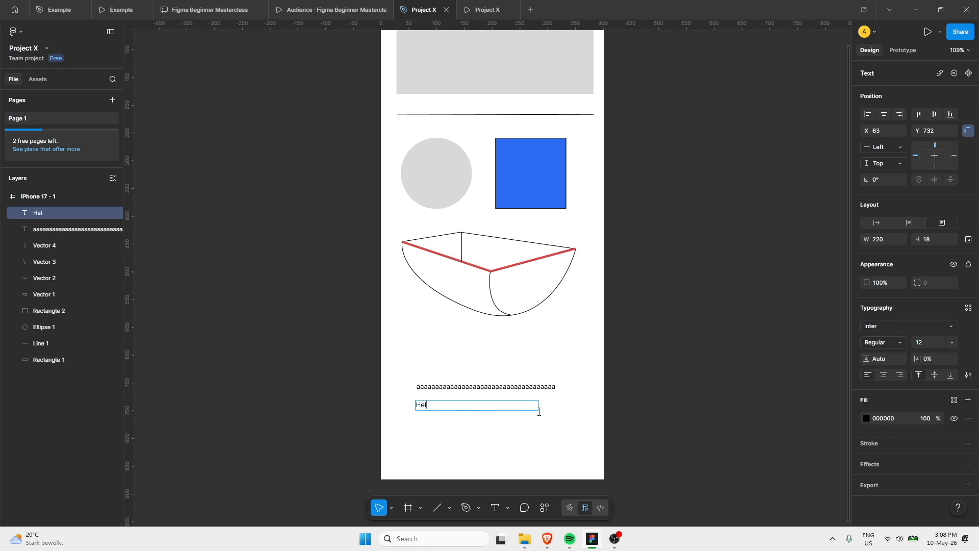
type("lo world aaaaaaaaaaaaaaaaaaaaaaaaaaaaaaaaaaaaaaaaaaaaaaaaaaaaaaaaaaaaaaaaaaaaaaaaaaaaaaaaaaaaaaaaaaaaaaaaaaaaaaaaaaaaaaaa")
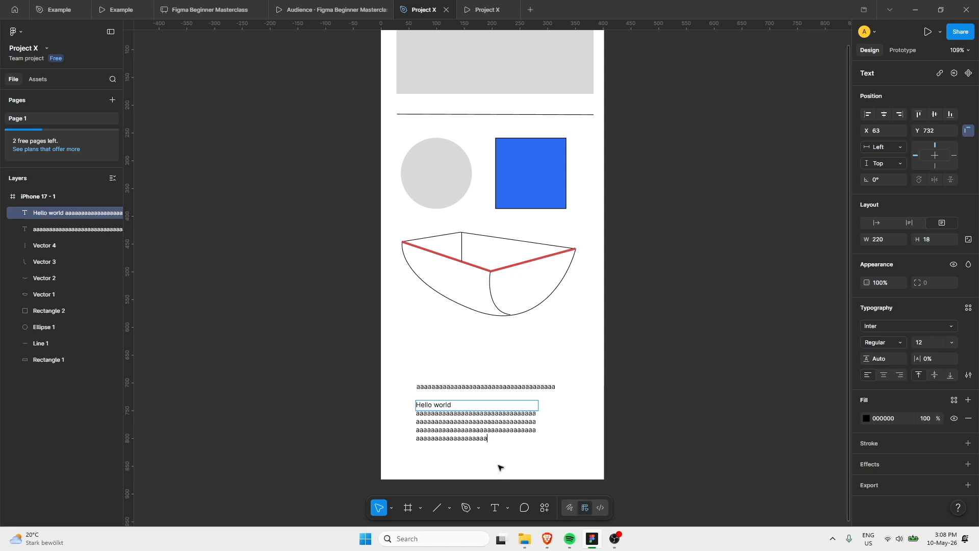
key("Escape")
key("Escape")
left_click(515, 433)
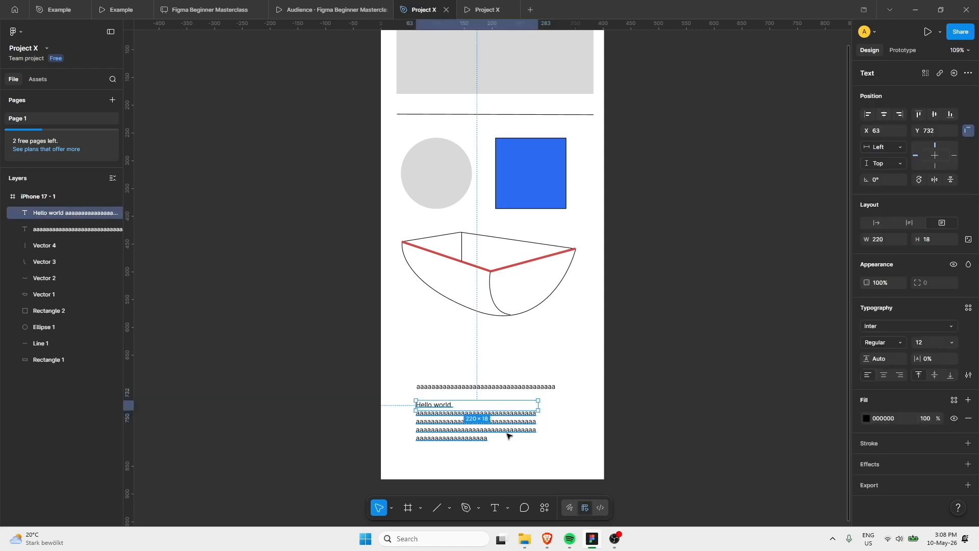
key("Escape")
left_click(464, 407)
left_click(582, 412)
left_click_drag(570, 445, 481, 381)
left_click(565, 376)
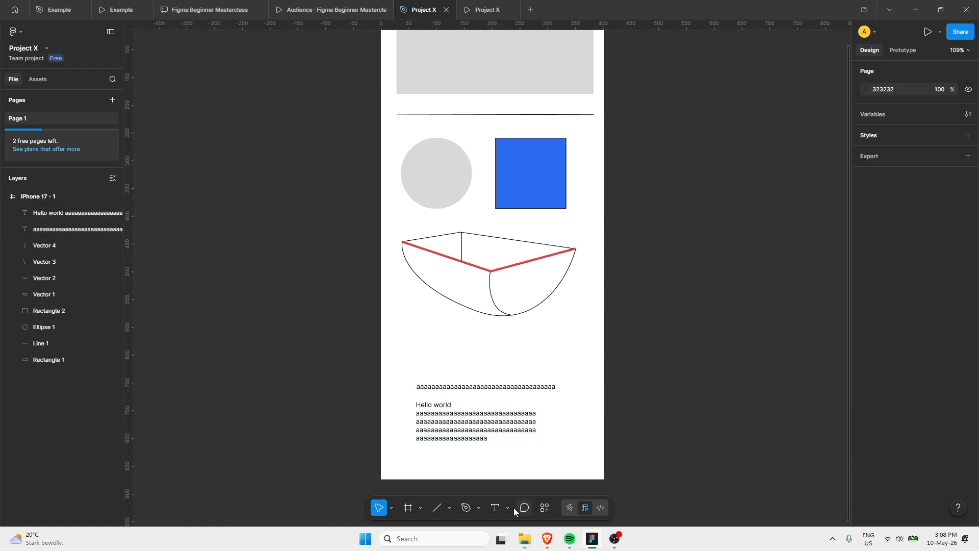
Draw a text box about 332 × 31 between the boat and the line of a's, containing "Hello world"
left_click(495, 508)
left_click_drag(404, 348, 590, 367)
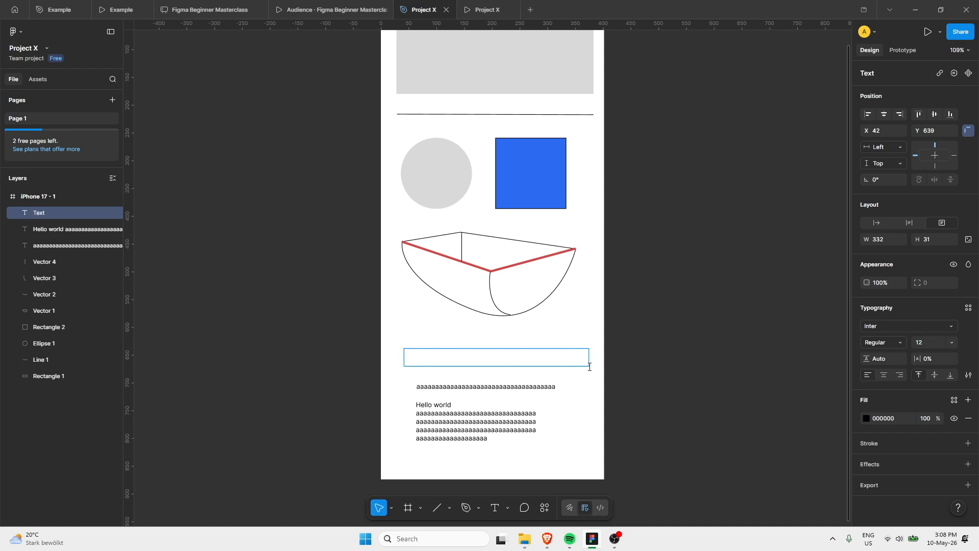
type("Hello world")
key("ctrl+a")
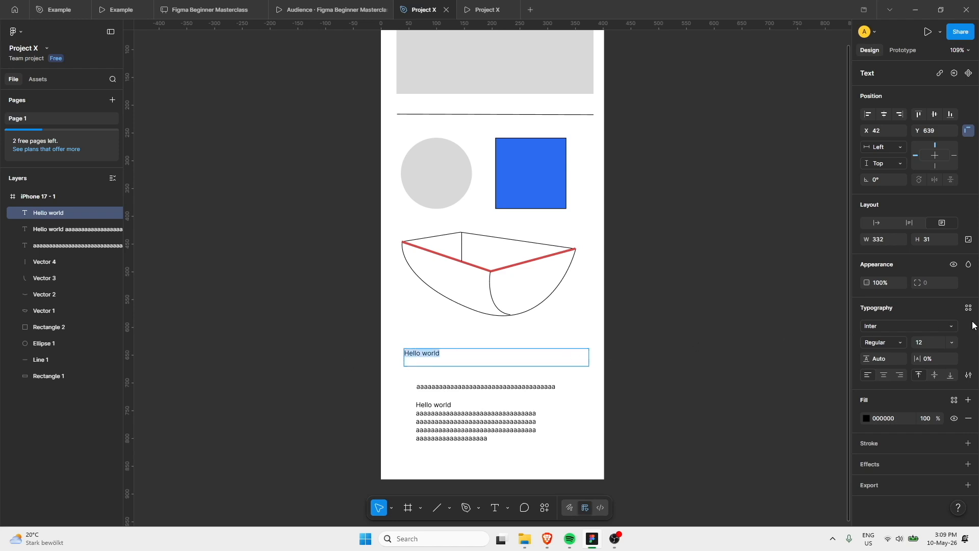
Set the new "Hello world" text to the Irish Grover font at size 40
left_click(881, 325)
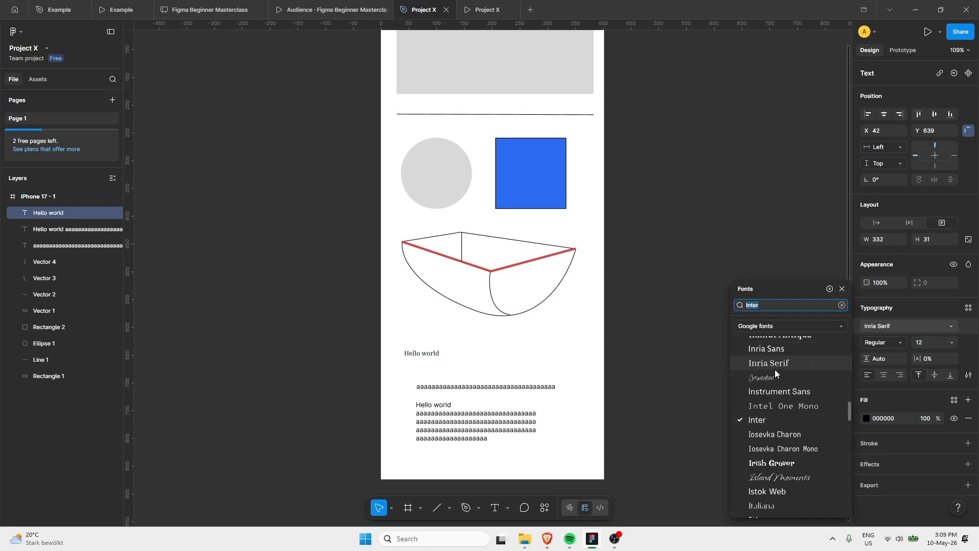
left_click(778, 464)
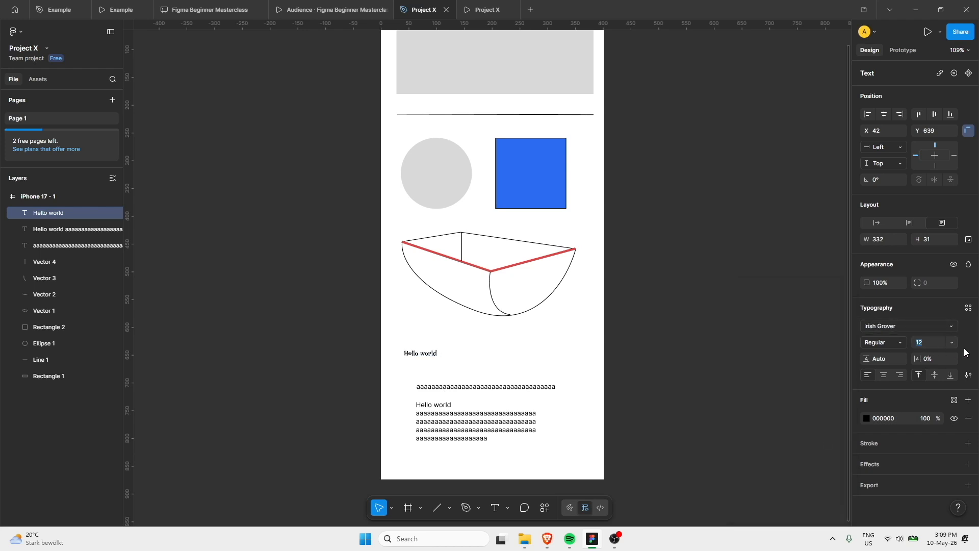
left_click(951, 342)
left_click(933, 441)
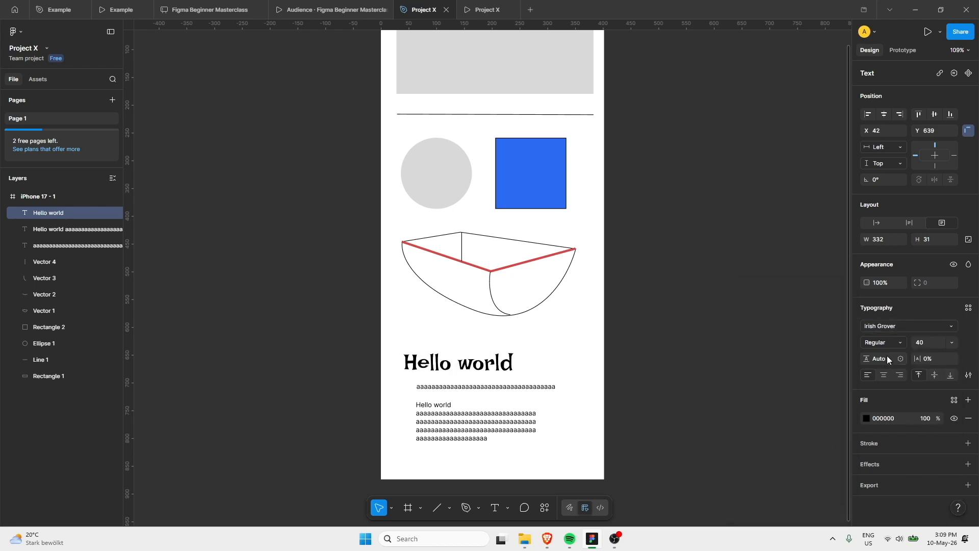
Change the large "Hello world" text to the Instrument Sans font in the Medium Italic style
left_click(887, 343)
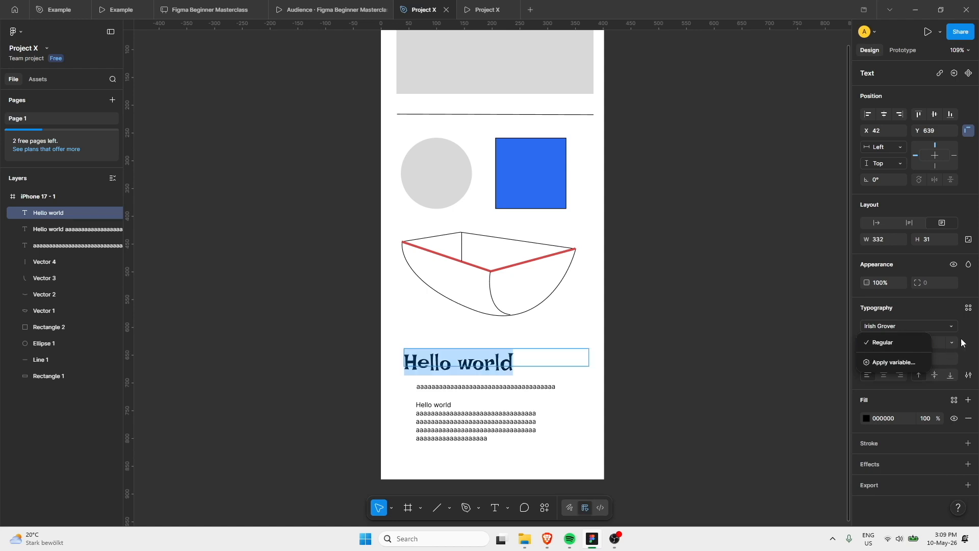
left_click(955, 328)
left_click(954, 327)
left_click(816, 348)
left_click(894, 342)
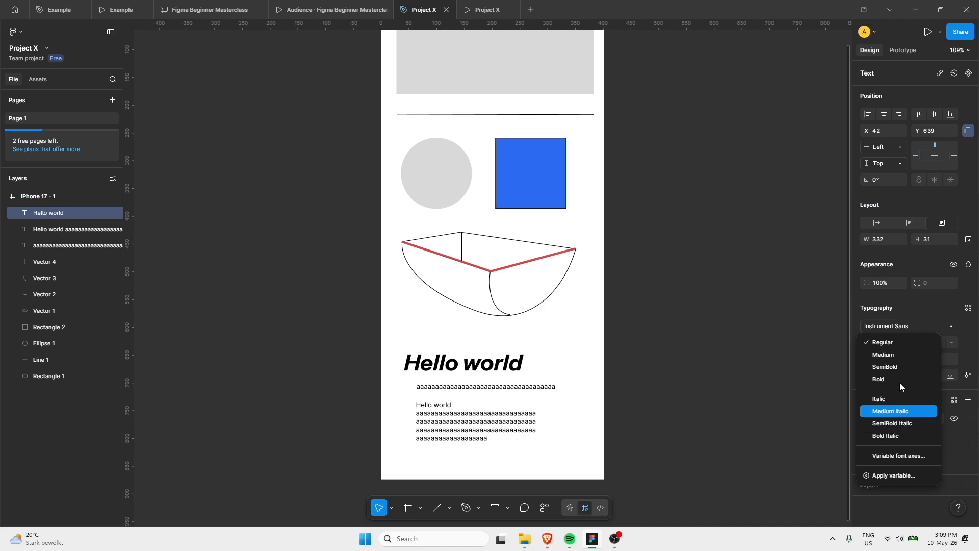
left_click(890, 411)
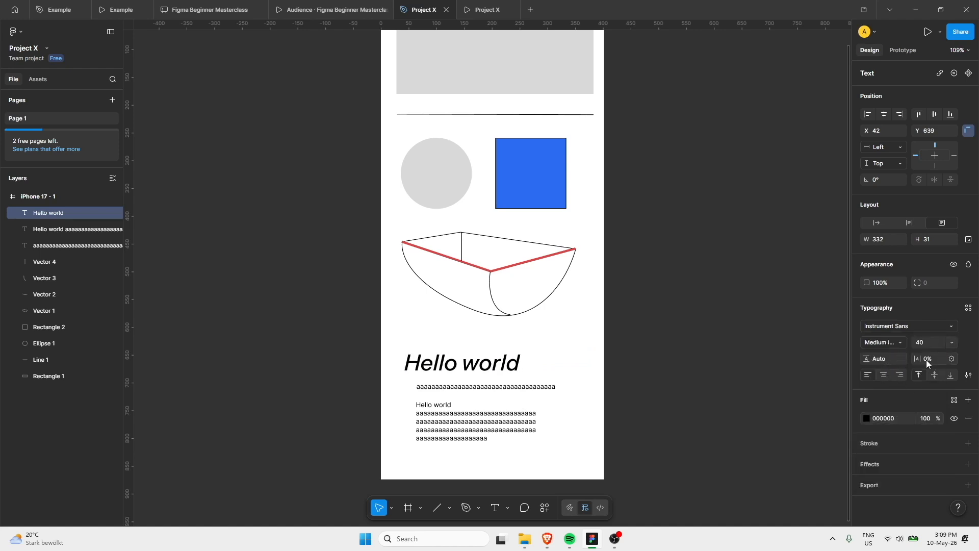
Try letter spacings of -10% and 10% on the large "Hello world" text
left_click(926, 360)
type("-10")
key("Return")
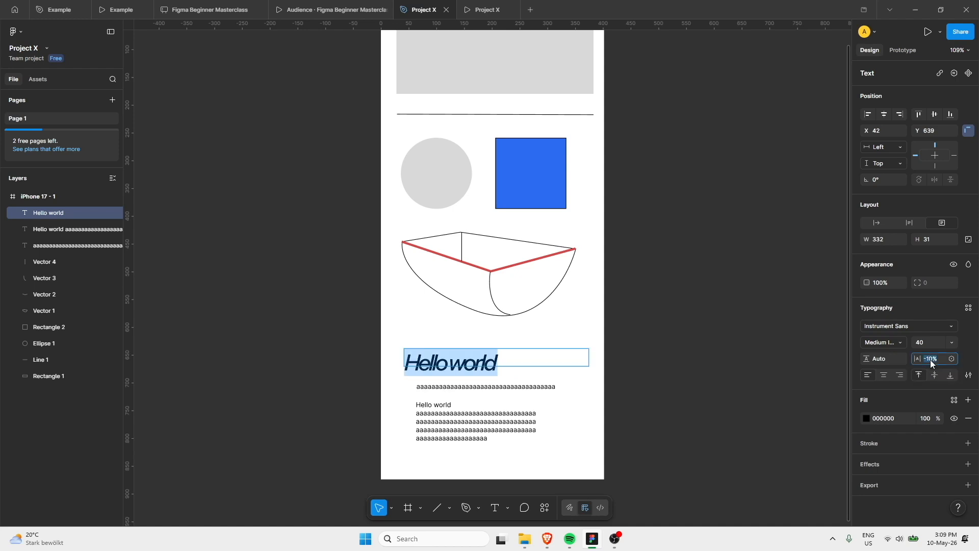
key("Return")
key("Return")
Extend the large text with a second "hello world"
left_click(558, 361)
type("a")
key("BackSpace")
type("hello world")
Try a larger line height on the whole heading text, return it to Auto, and set the letter spacing to 0%
key("ctrl+a")
left_click_drag(866, 358, 861, 391)
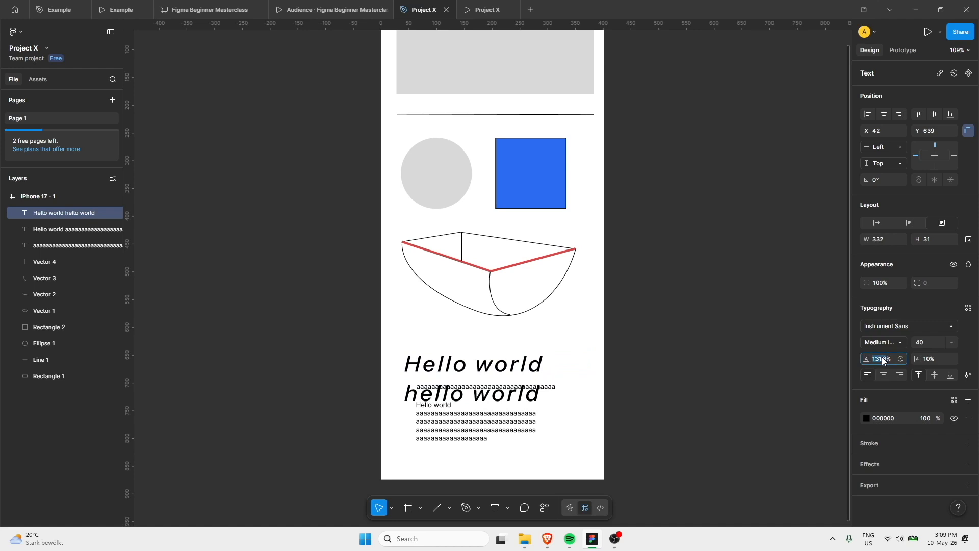
key("Return")
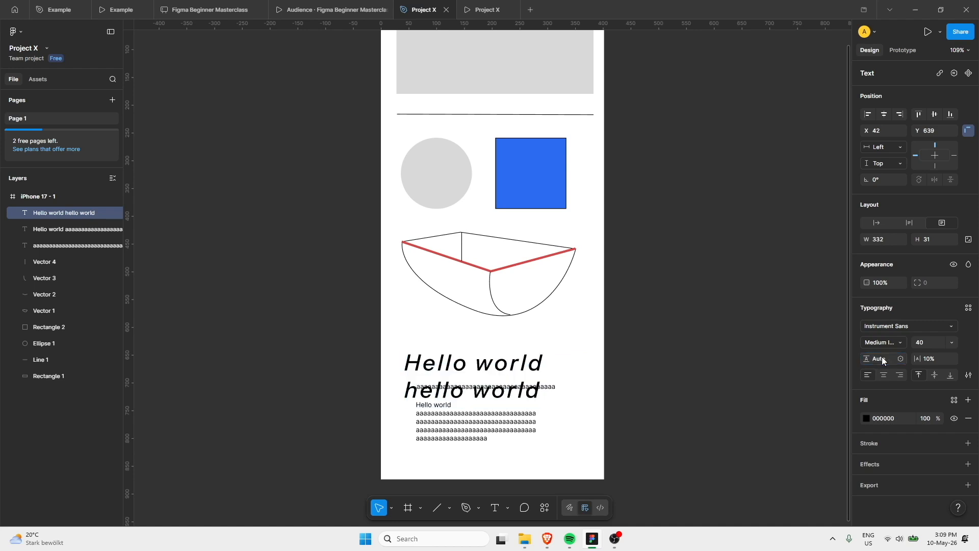
left_click(940, 358)
type("0")
key("Return")
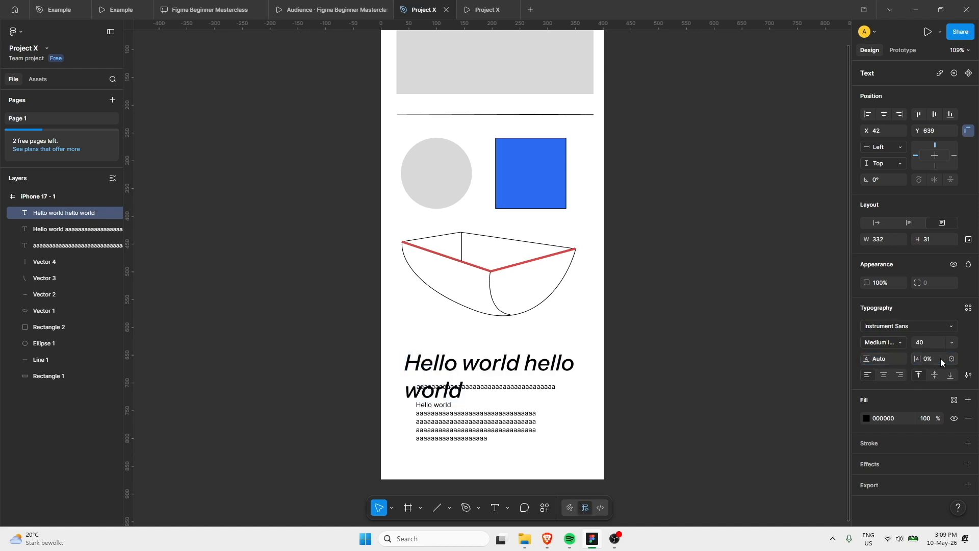
Try centre and right alignment on the heading text, ending with left alignment
left_click(884, 376)
left_click(899, 377)
left_click(885, 376)
left_click(868, 376)
left_click(887, 377)
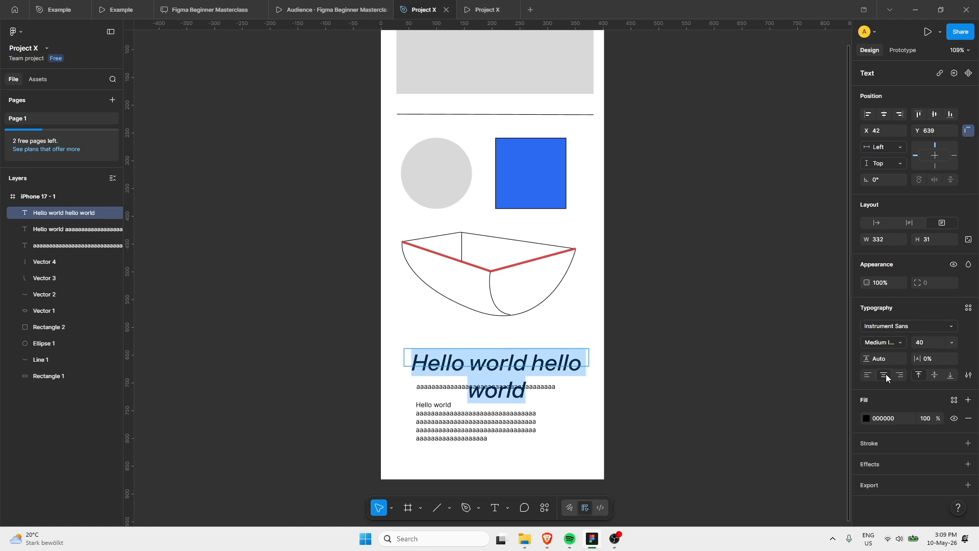
left_click(900, 376)
left_click(869, 376)
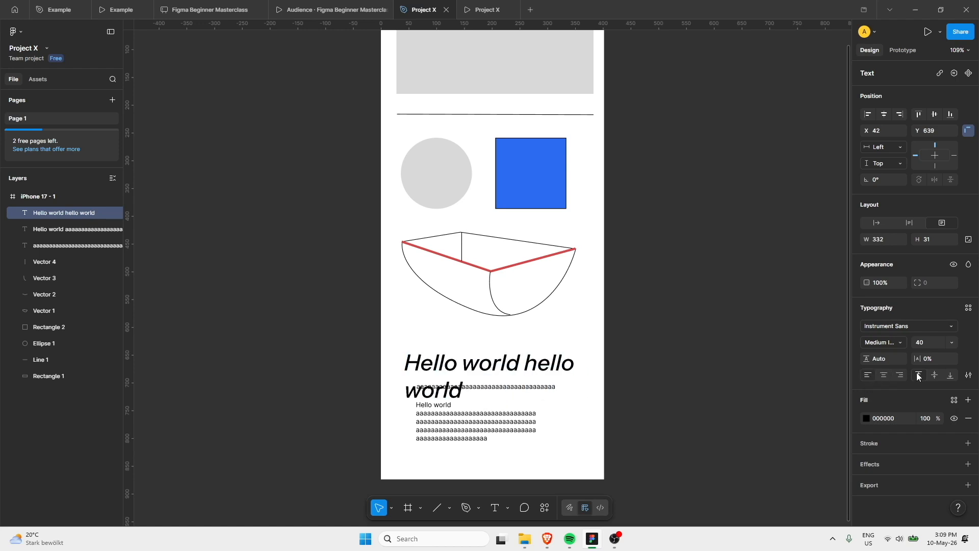
Try middle and bottom vertical alignment on the heading text, ending with top alignment
left_click(935, 375)
left_click(950, 378)
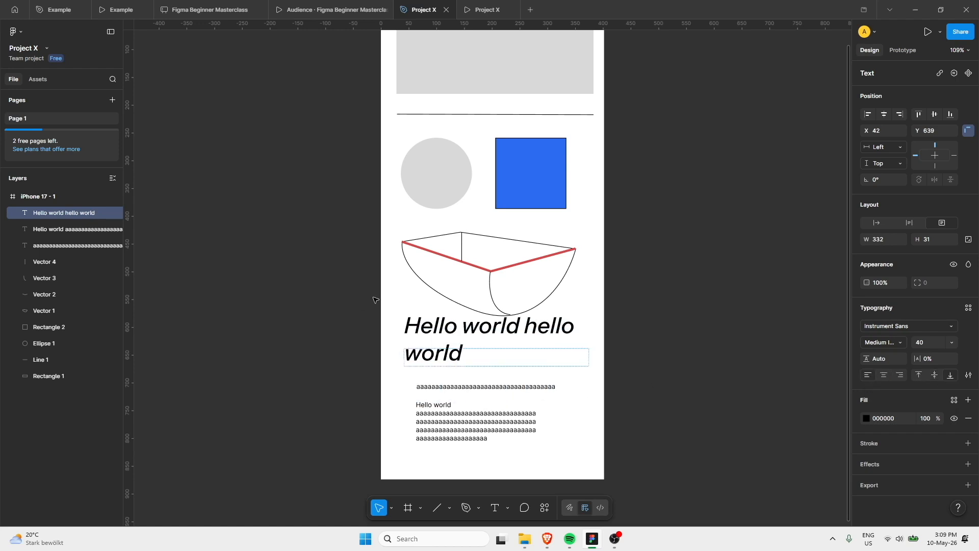
left_click(921, 376)
left_click(922, 378)
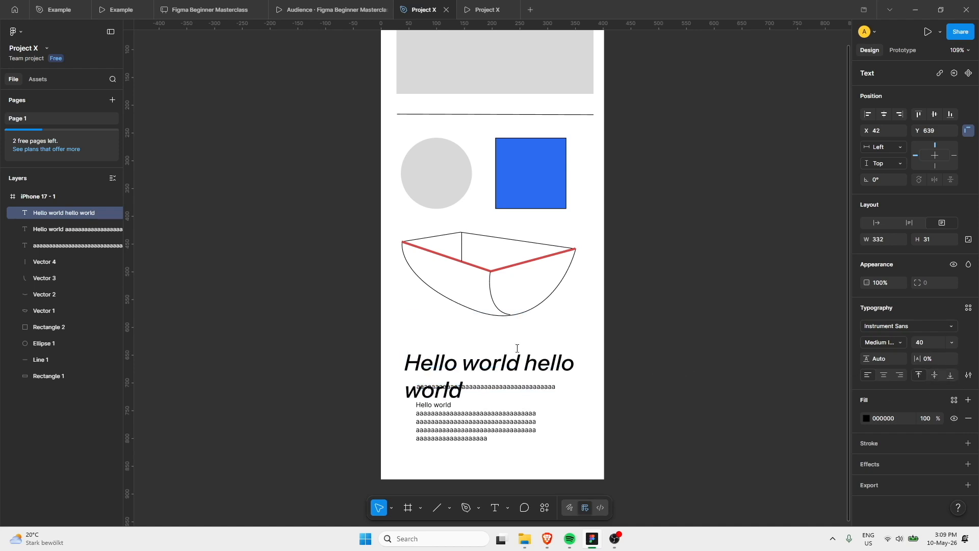
left_click(551, 325)
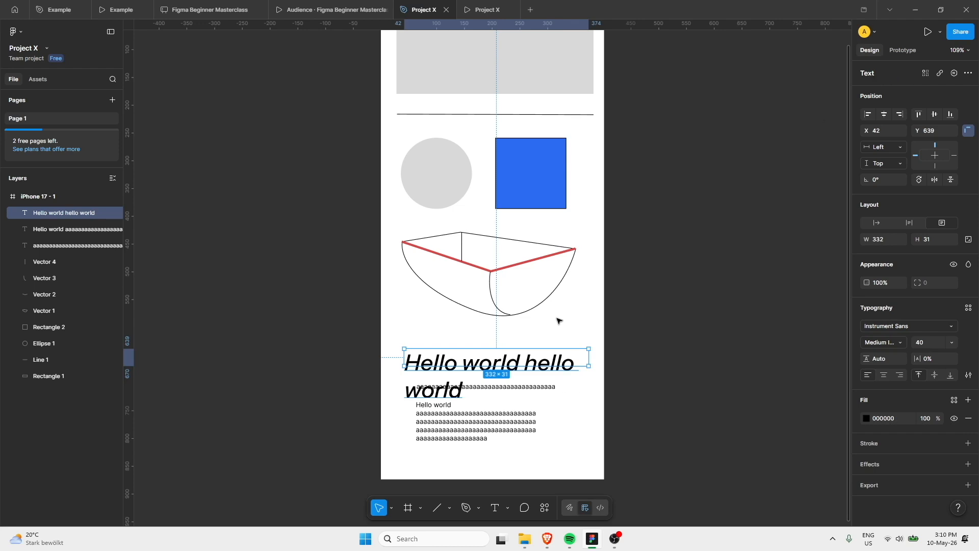
Compare the design properties of the blue square and the heading text, and shift the square slightly to the right by increasing its X position
left_click(564, 196)
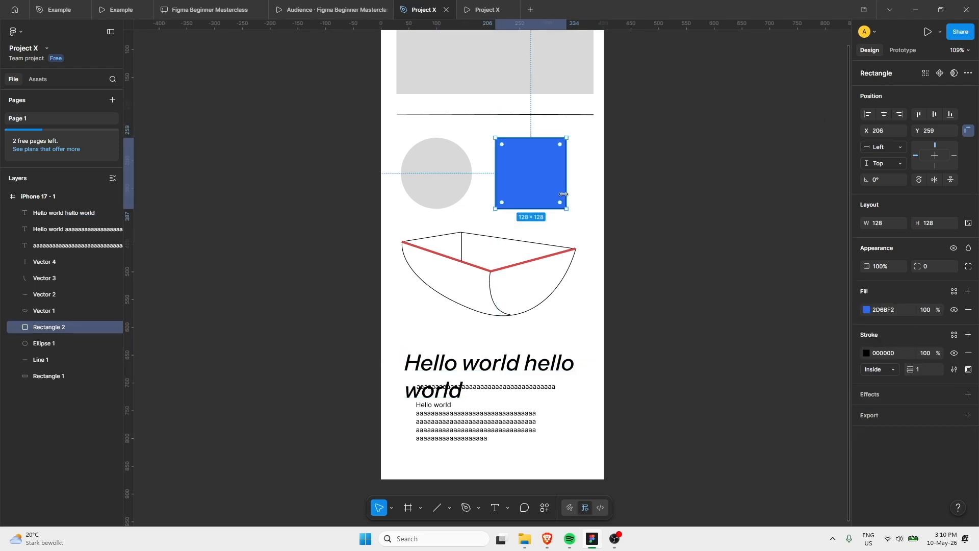
left_click(493, 365)
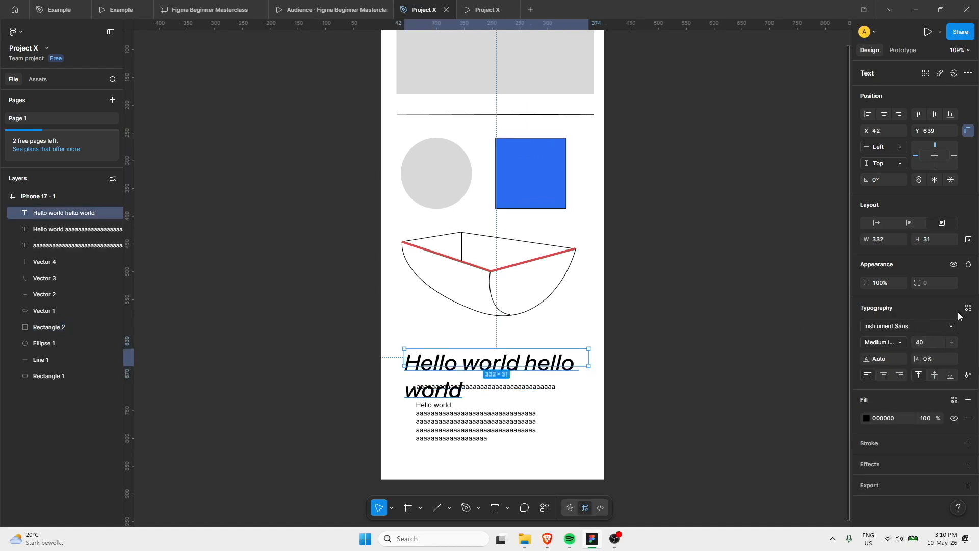
left_click(565, 206)
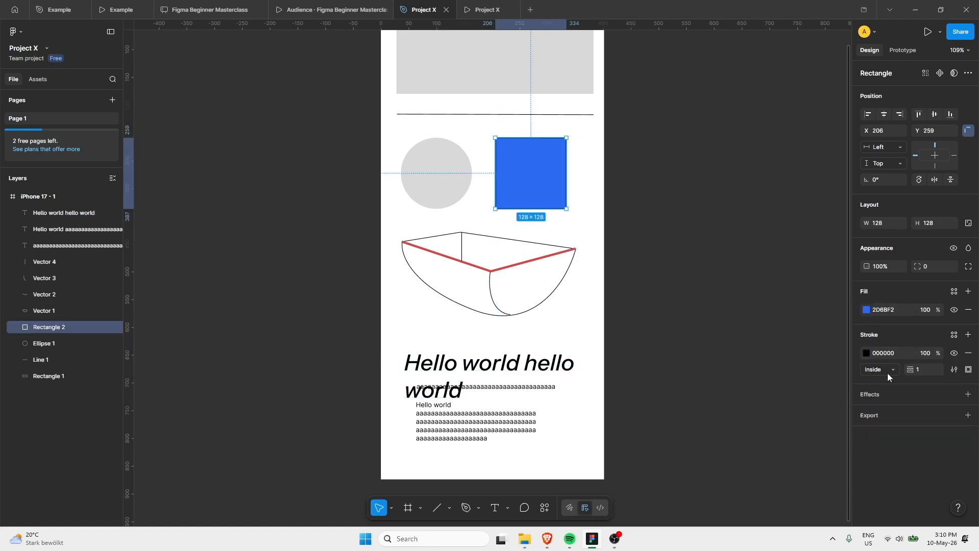
left_click_drag(866, 130, 696, 192)
left_click(696, 192)
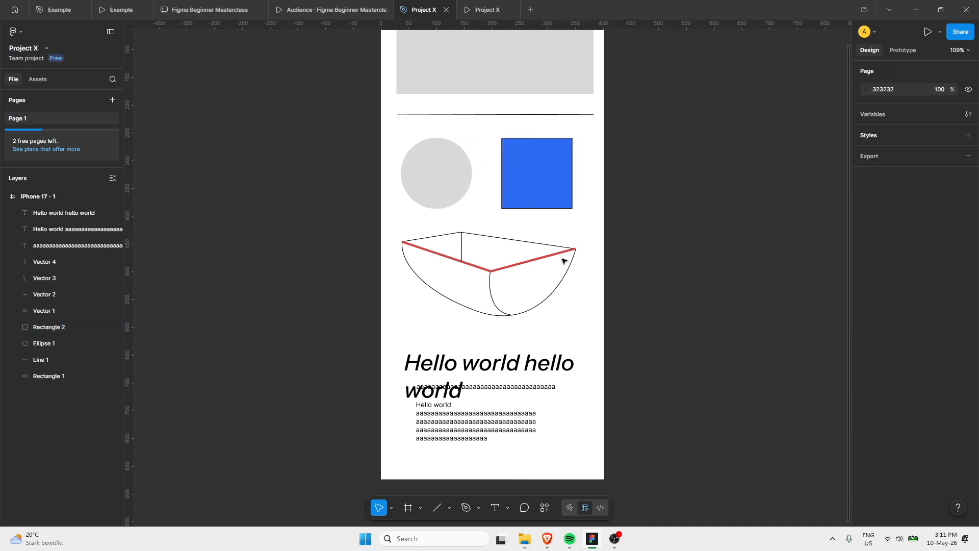